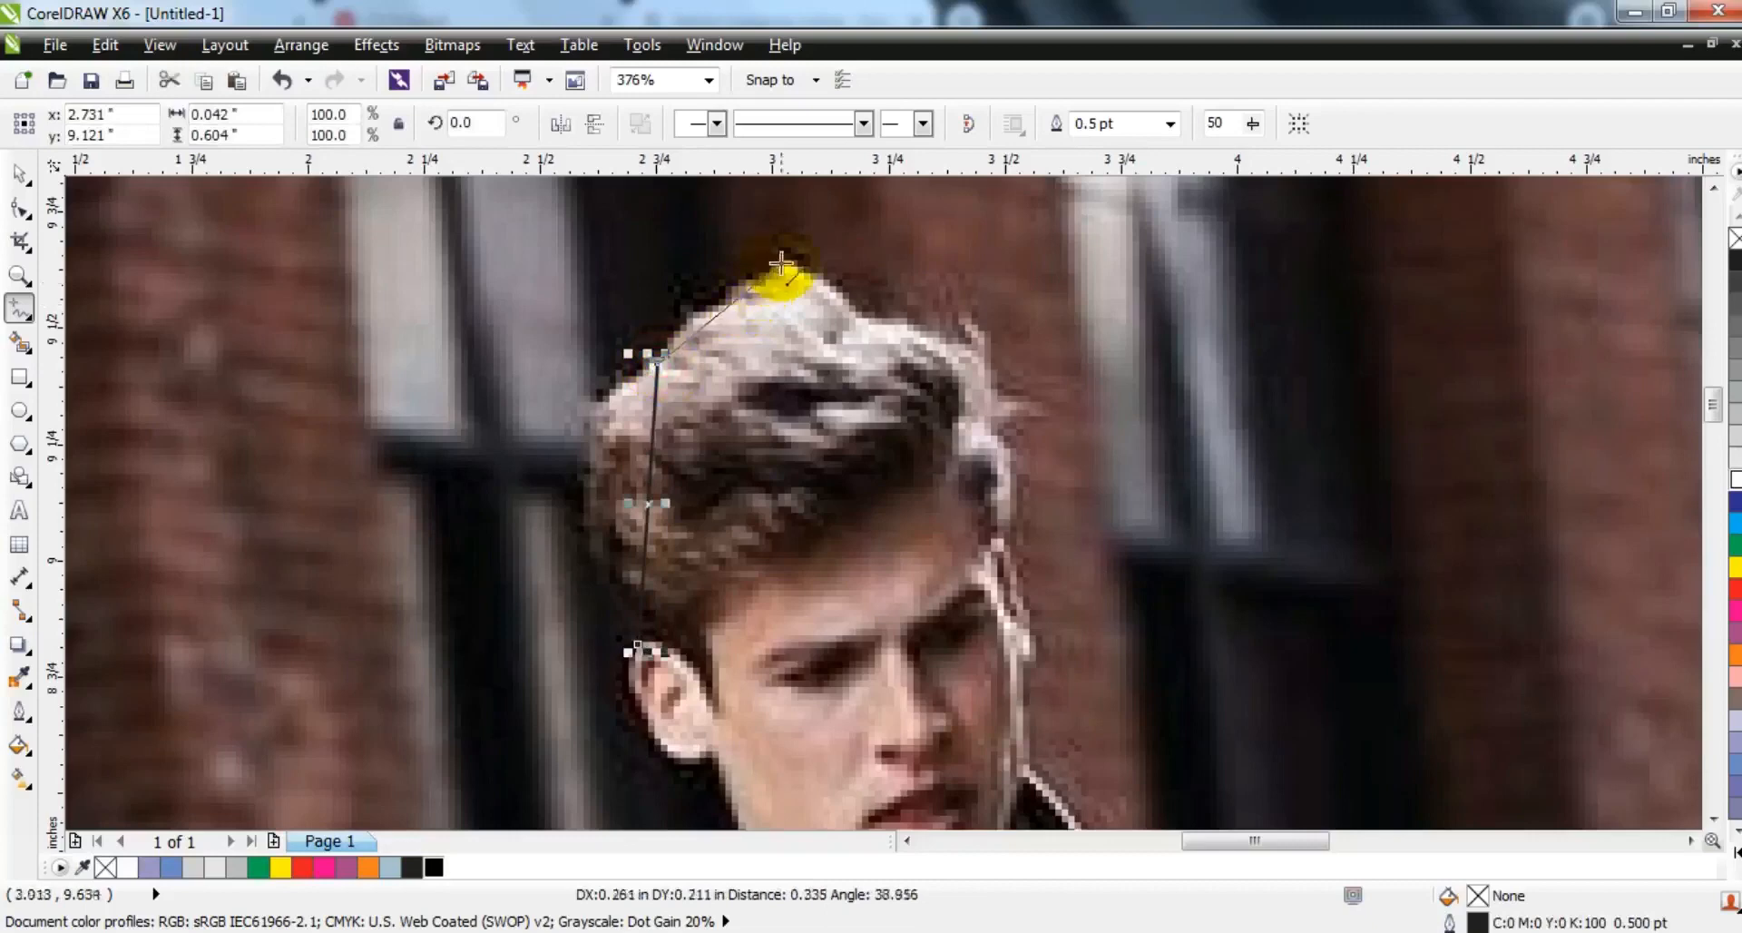
# - Trace straight outline segments over the top of the man's hair and down the far side of his face to the coat collar
pyautogui.click(870, 318)
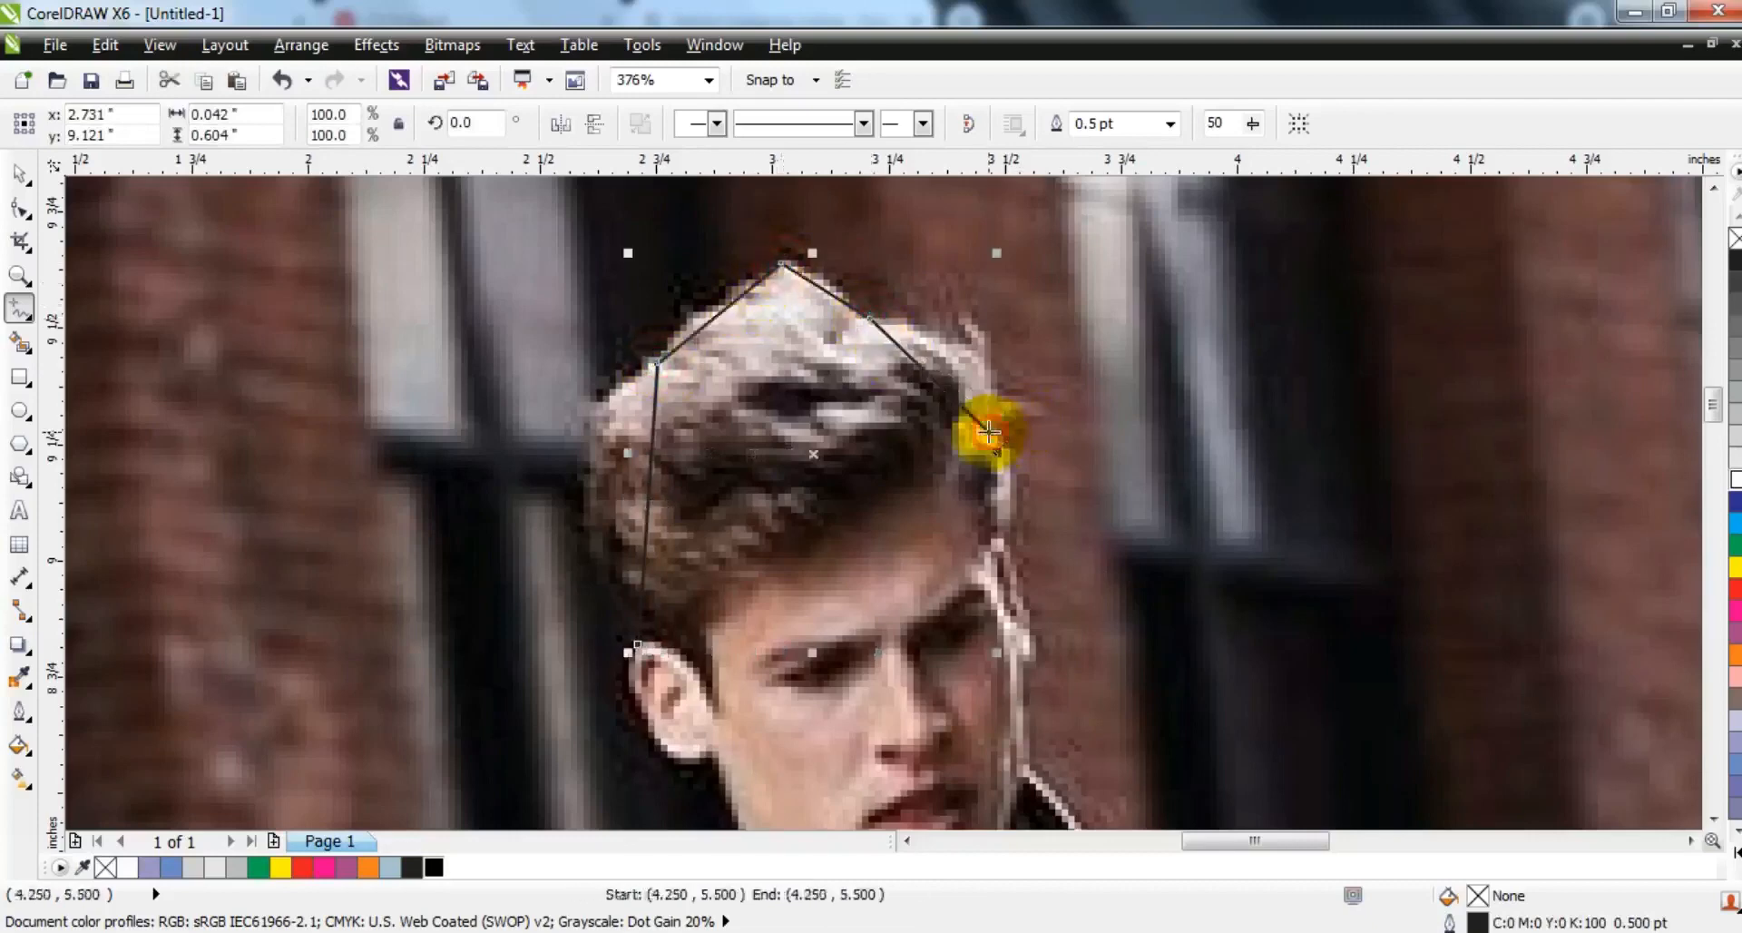
pyautogui.click(1008, 554)
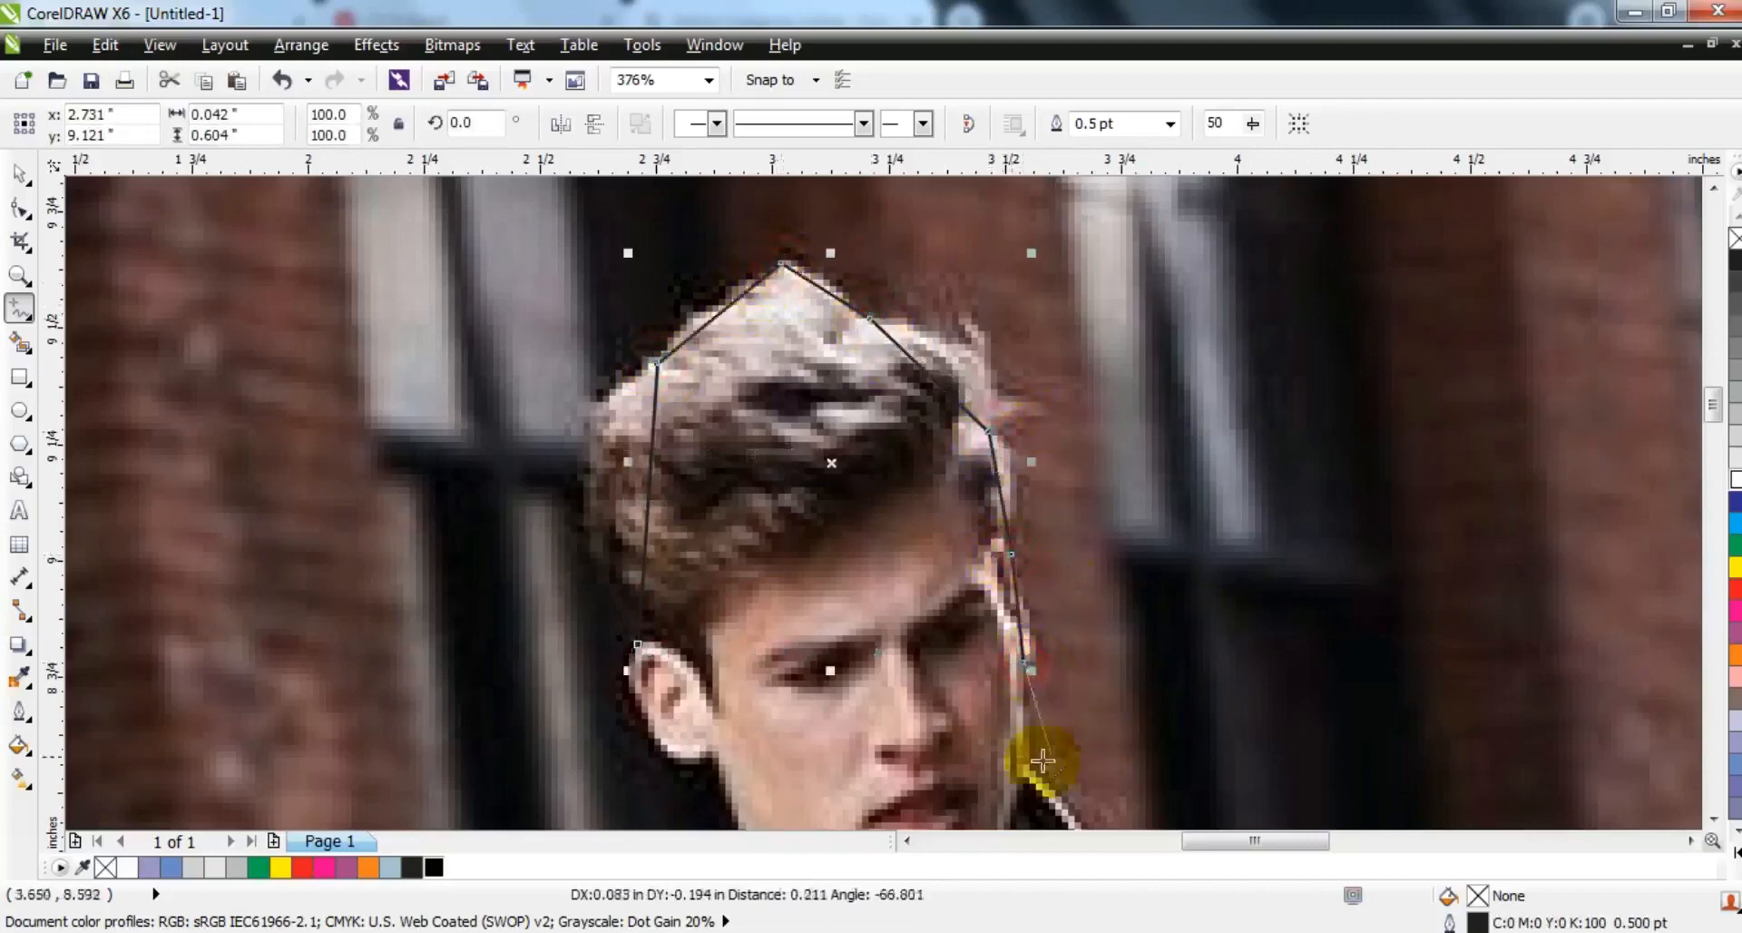
pyautogui.doubleClick(717, 753)
# - Continue the outline from the bottom of the ear down the neck and along the nearby shoulder to the upper arm
pyautogui.press('F3')
pyautogui.click(740, 578)
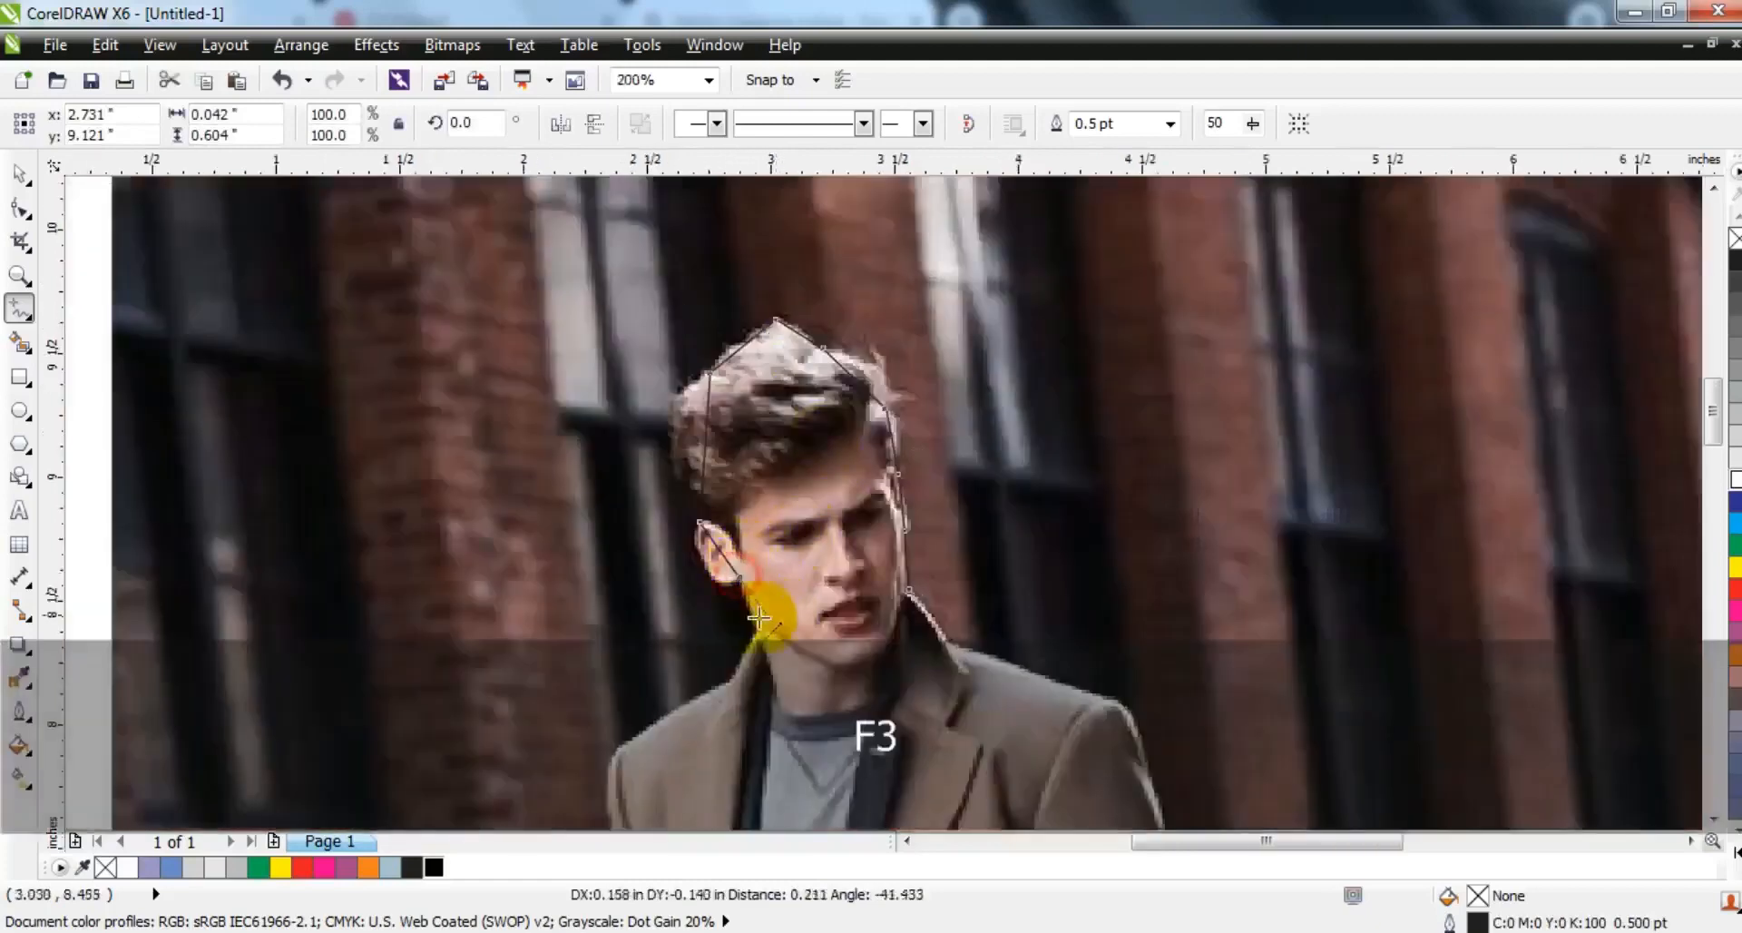
pyautogui.click(758, 630)
pyautogui.click(739, 678)
pyautogui.click(628, 746)
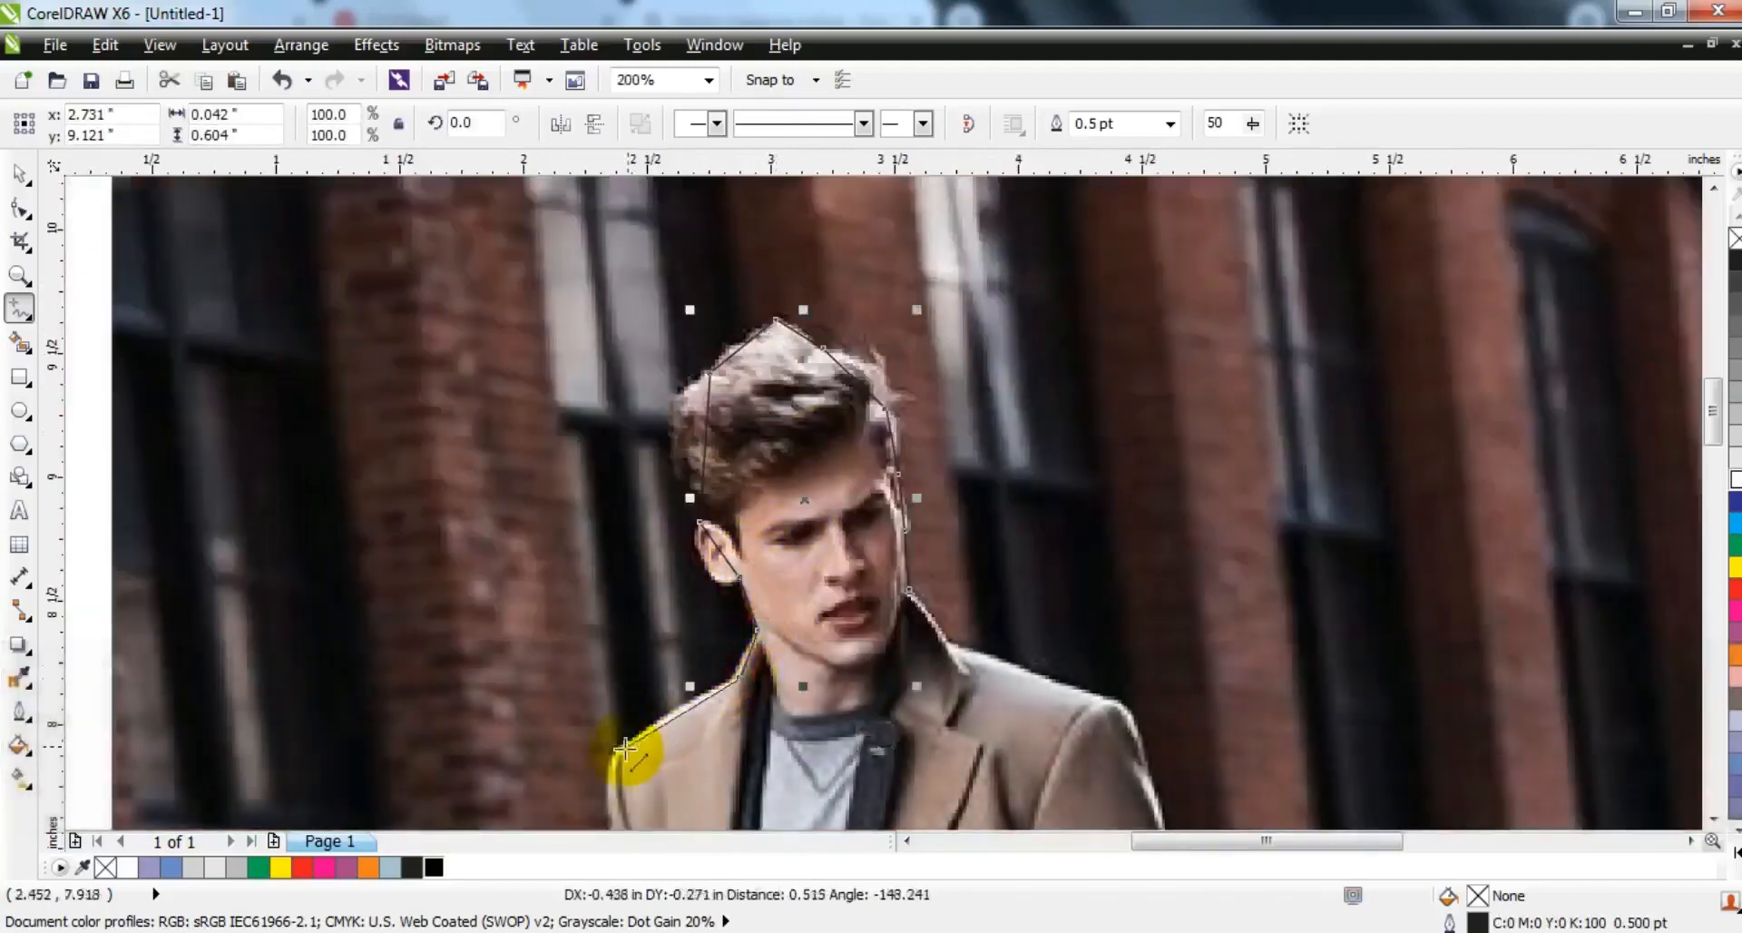
pyautogui.click(618, 752)
pyautogui.click(612, 790)
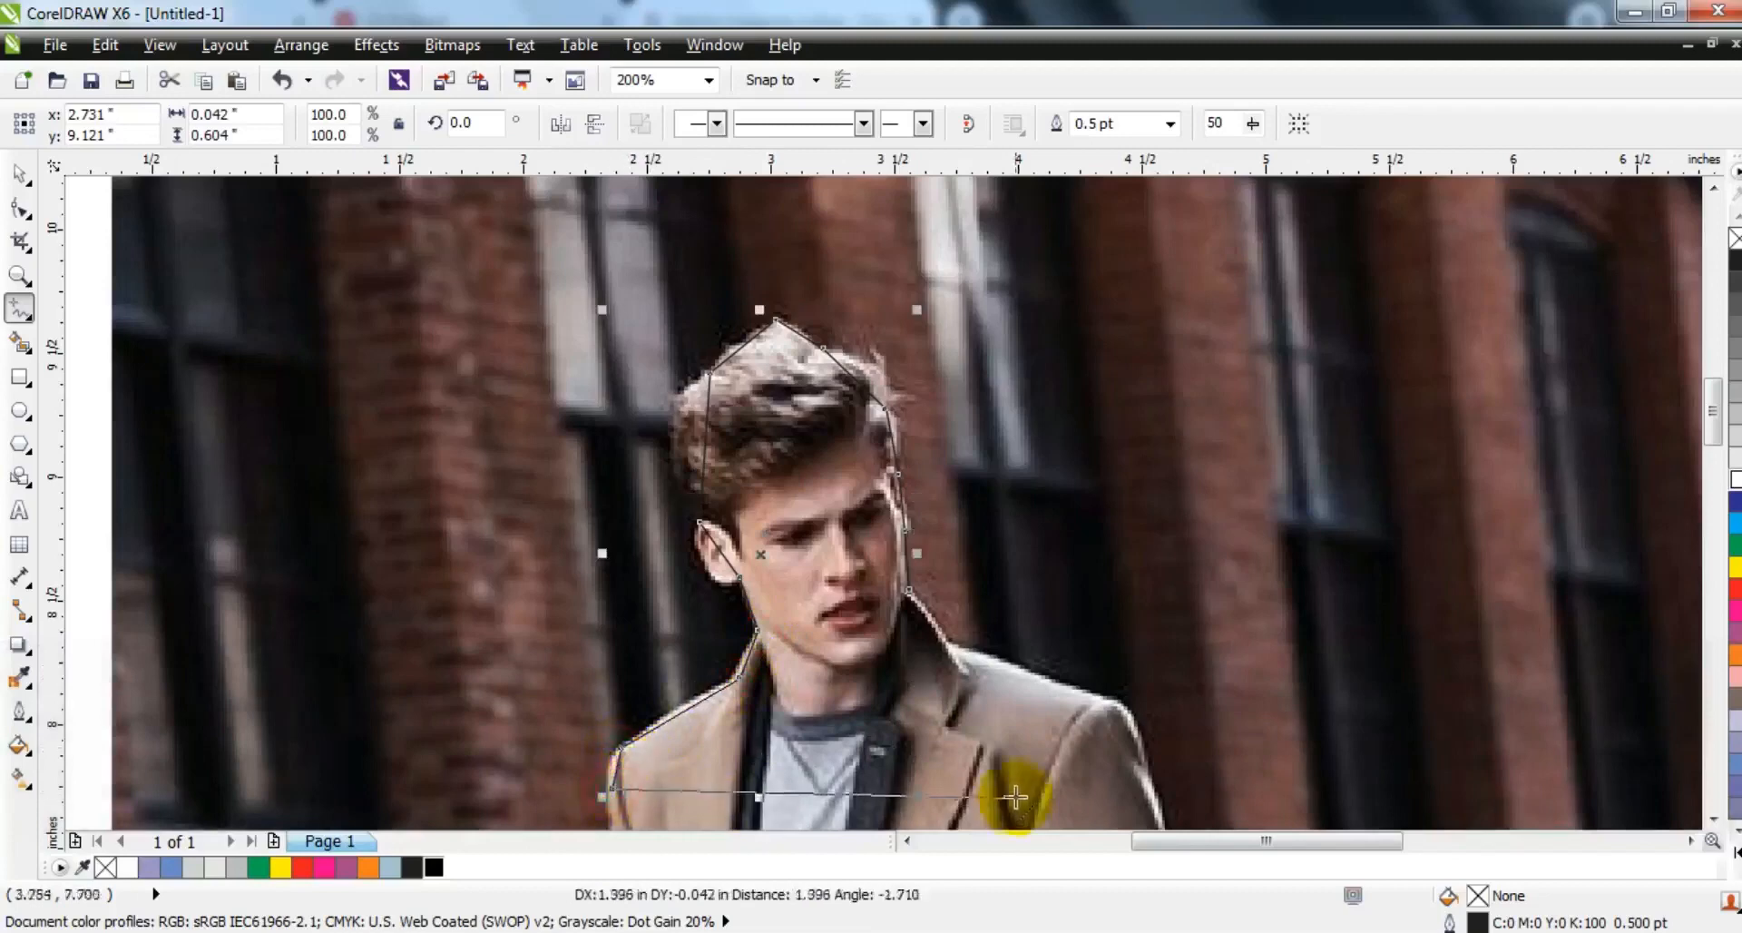
# - Run the outline across the chest and over the other shoulder, closing the head-and-shoulders shape at the collar
pyautogui.click(1146, 773)
pyautogui.doubleClick(1148, 776)
pyautogui.click(1092, 697)
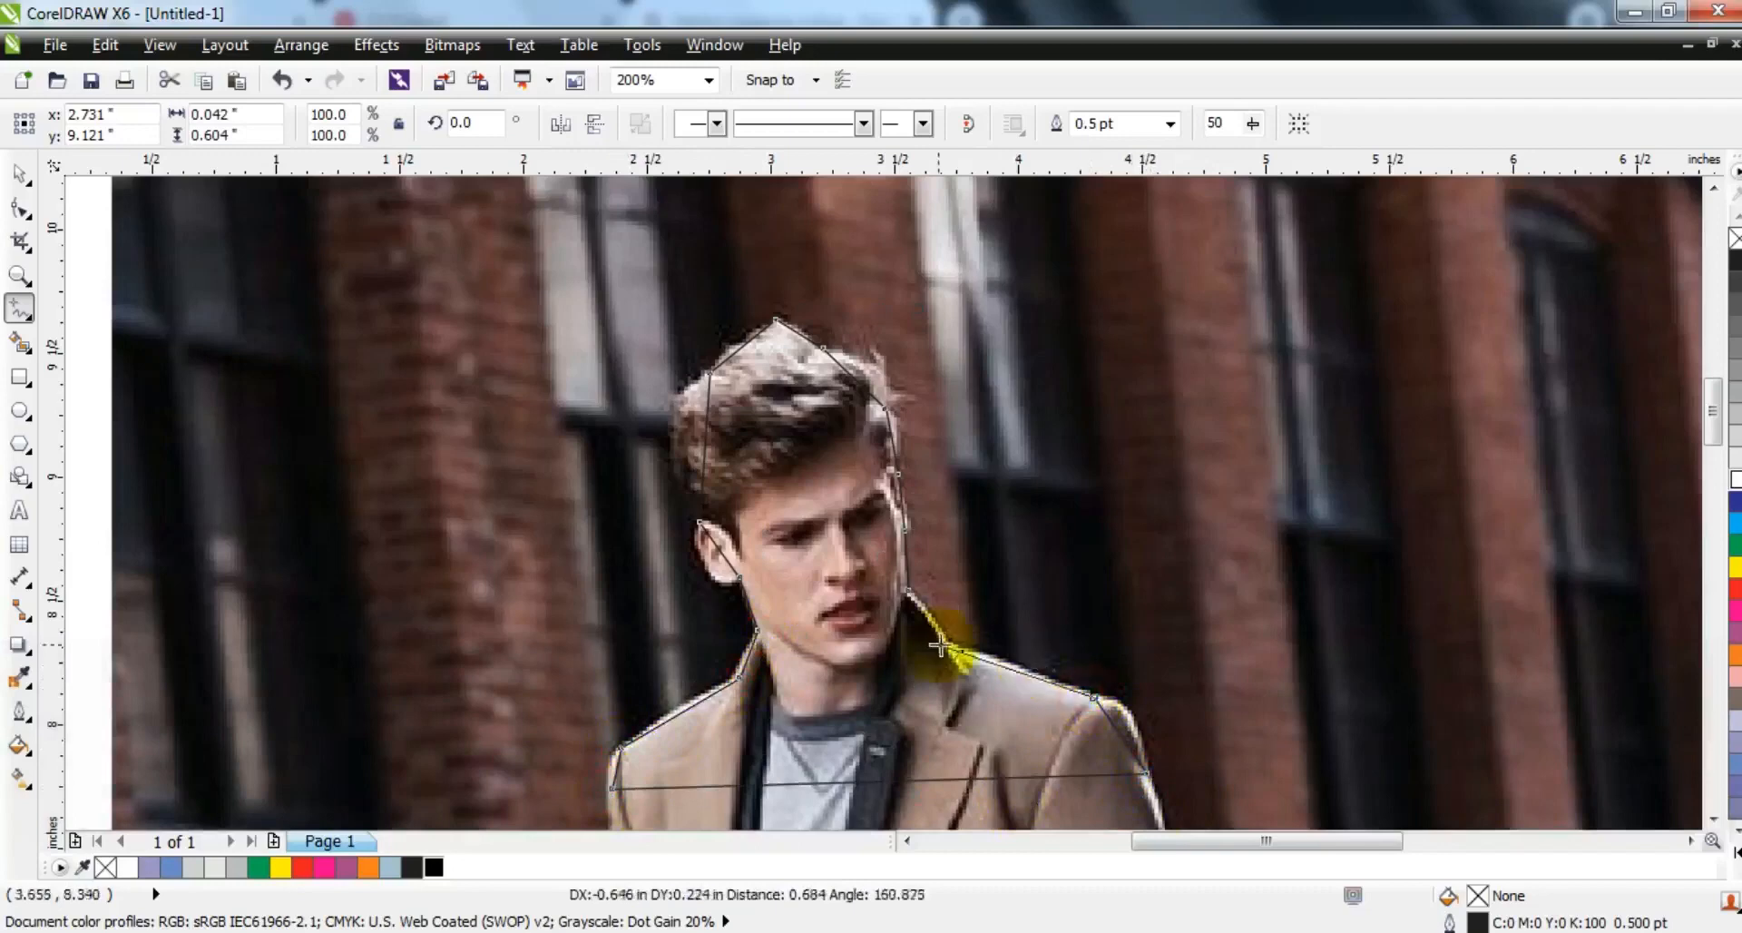
pyautogui.doubleClick(950, 644)
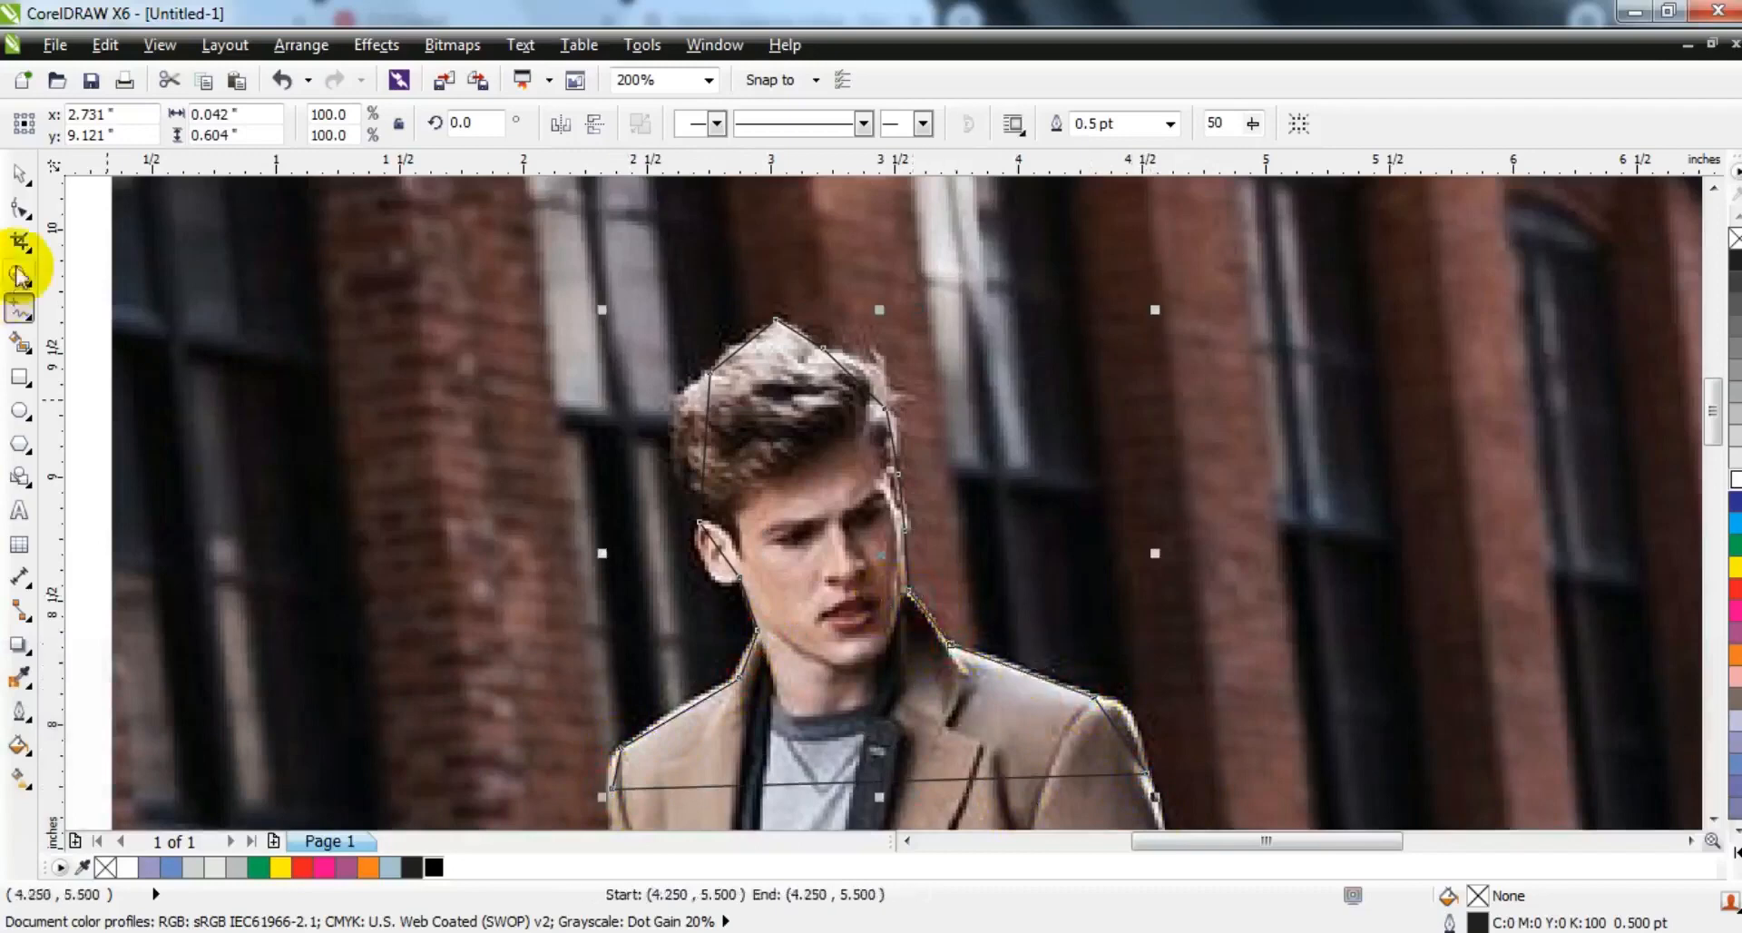
# - Give the head-and-shoulders curve a red outline 2.0 pt wide
pyautogui.click(20, 209)
pyautogui.hotkey('shift', 'F2')
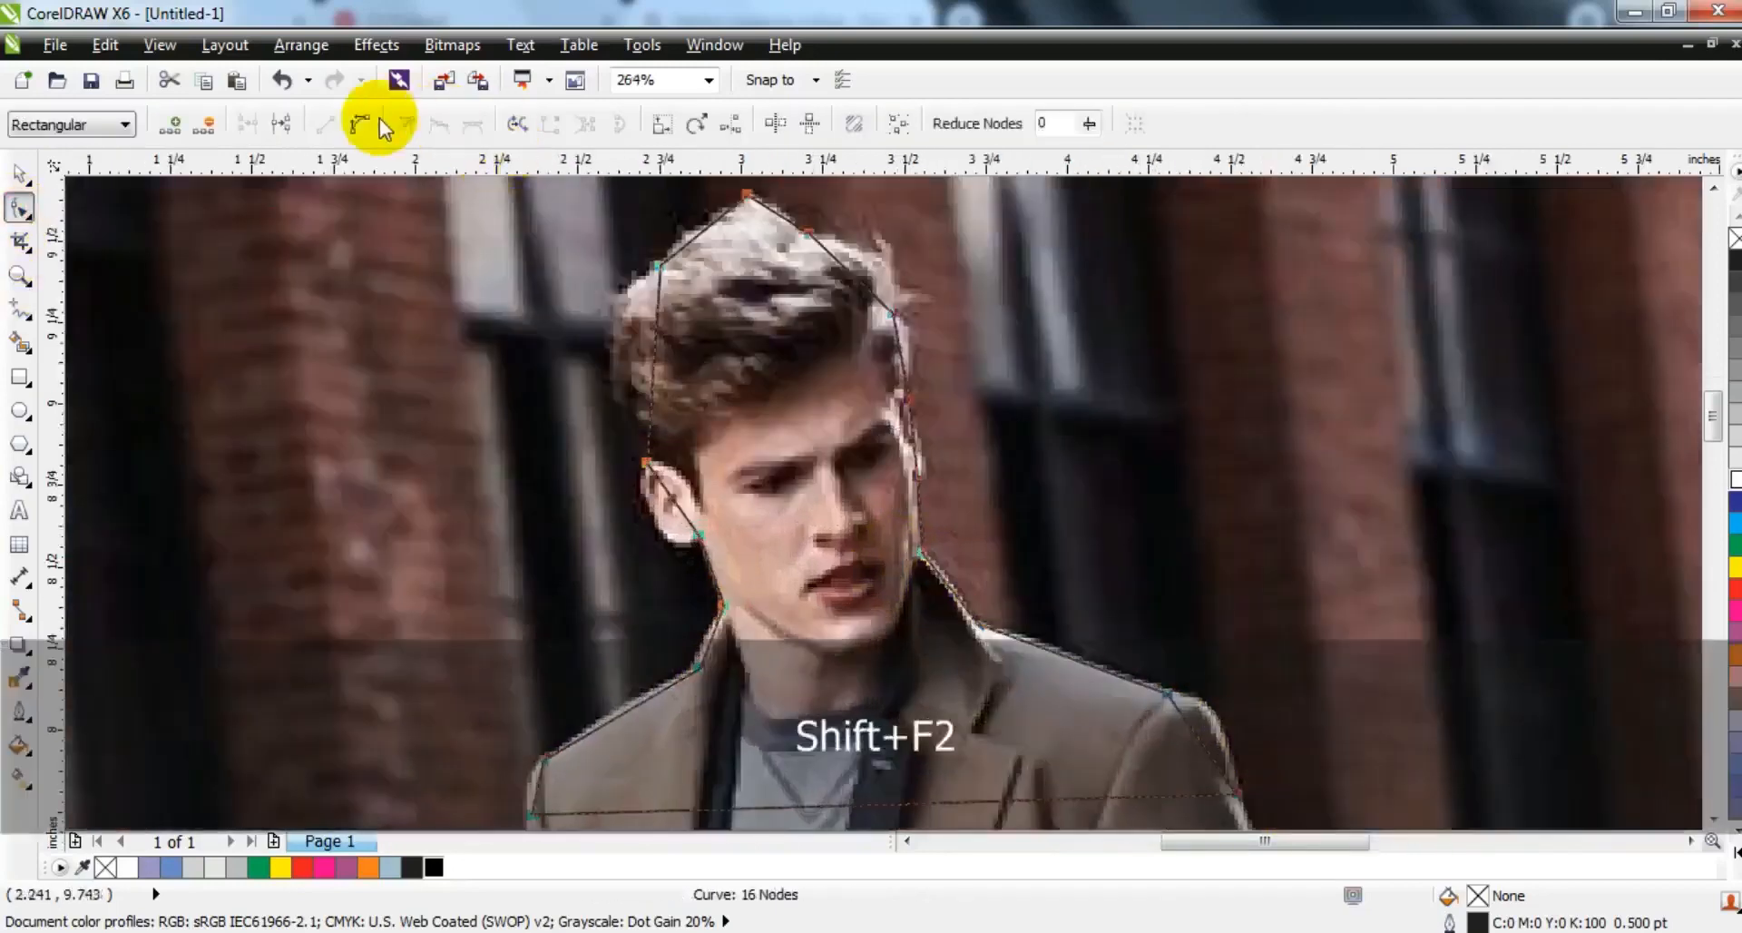
pyautogui.click(20, 172)
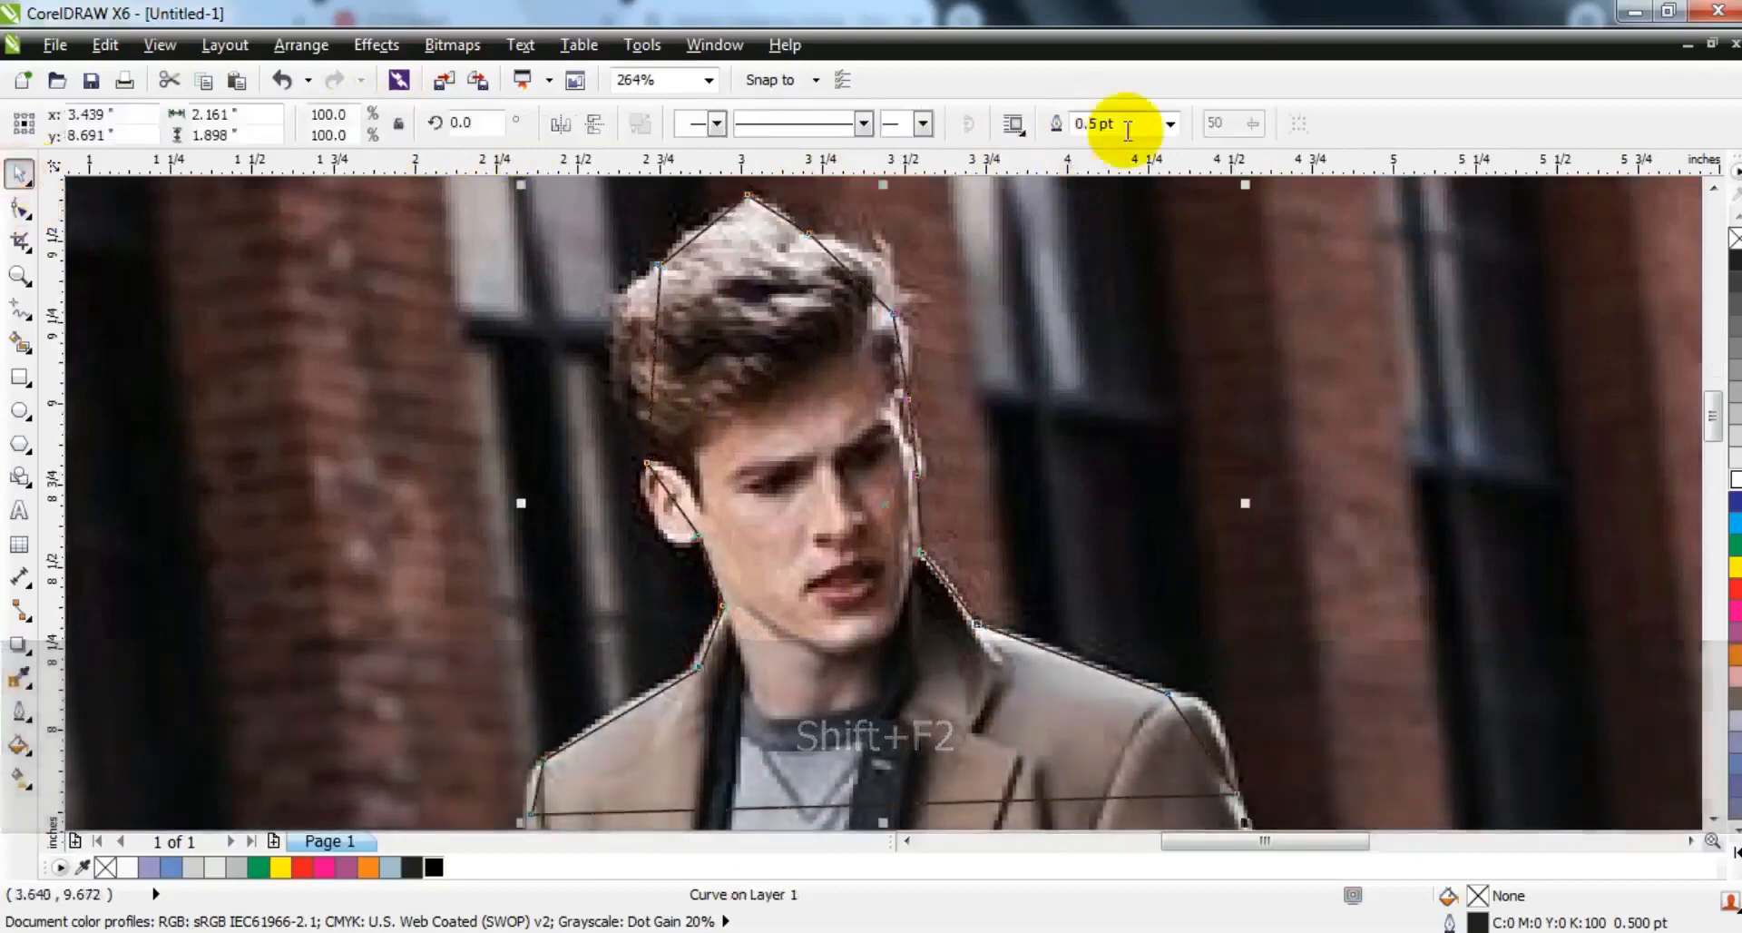
pyautogui.click(1171, 123)
pyautogui.click(1125, 248)
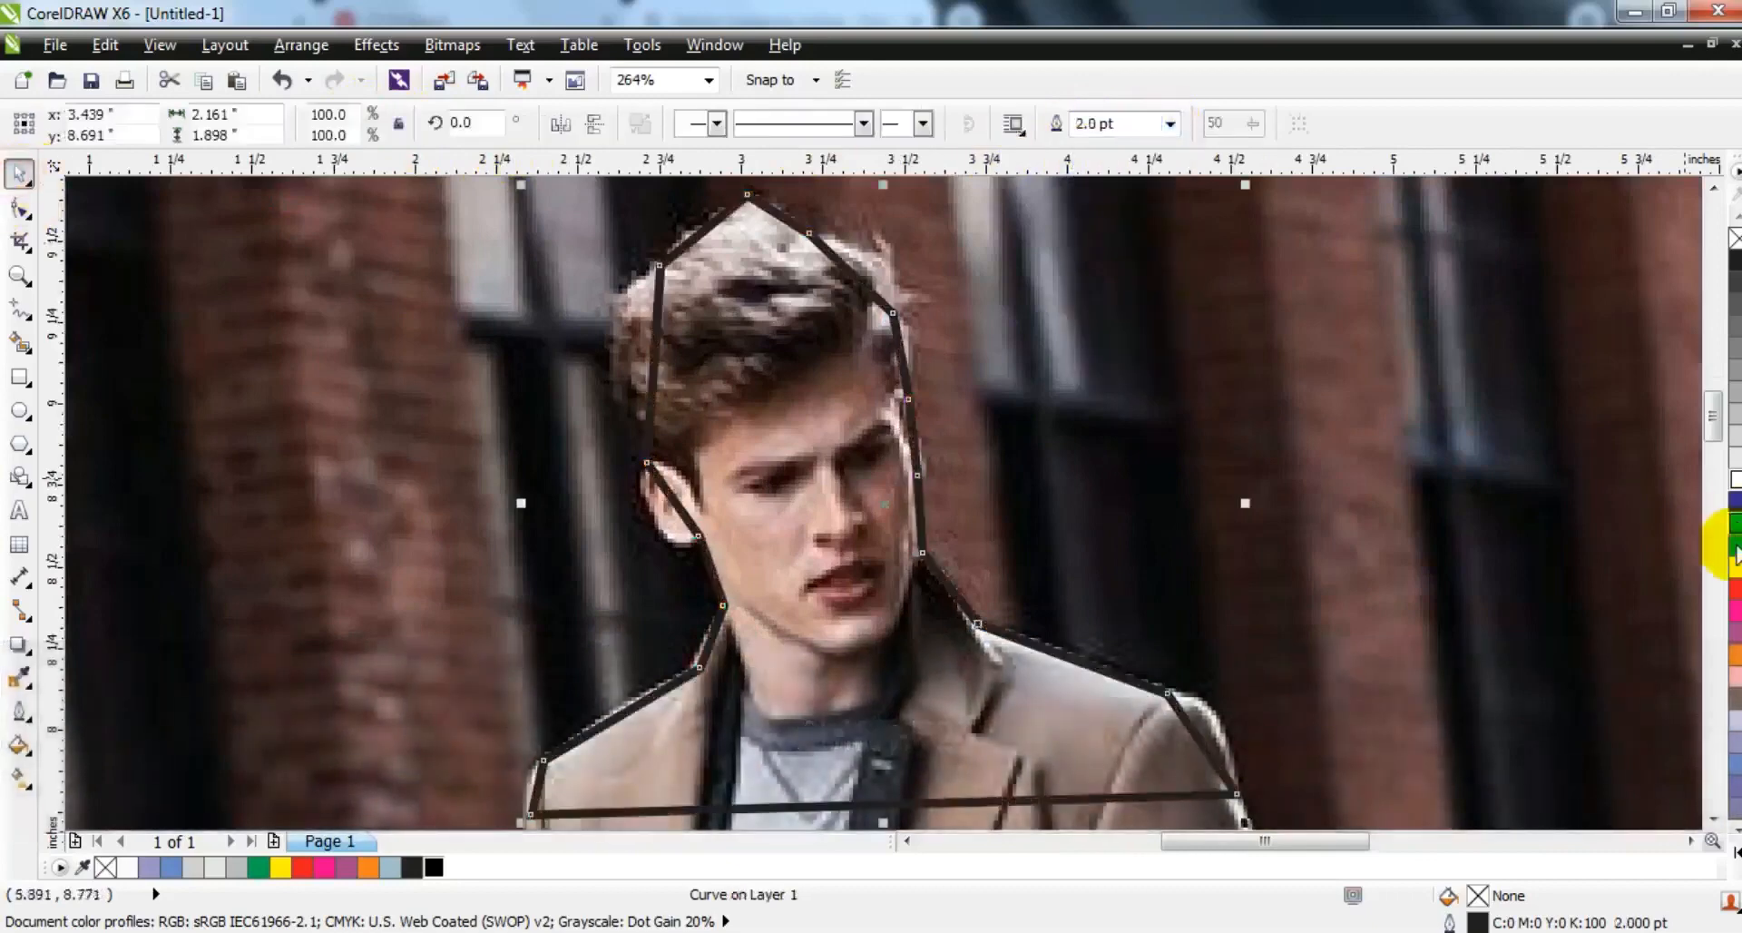
pyautogui.rightClick(1735, 588)
# - Convert the outline's nodes to curves and bend the segments to follow both sides of the man's hair
pyautogui.click(20, 207)
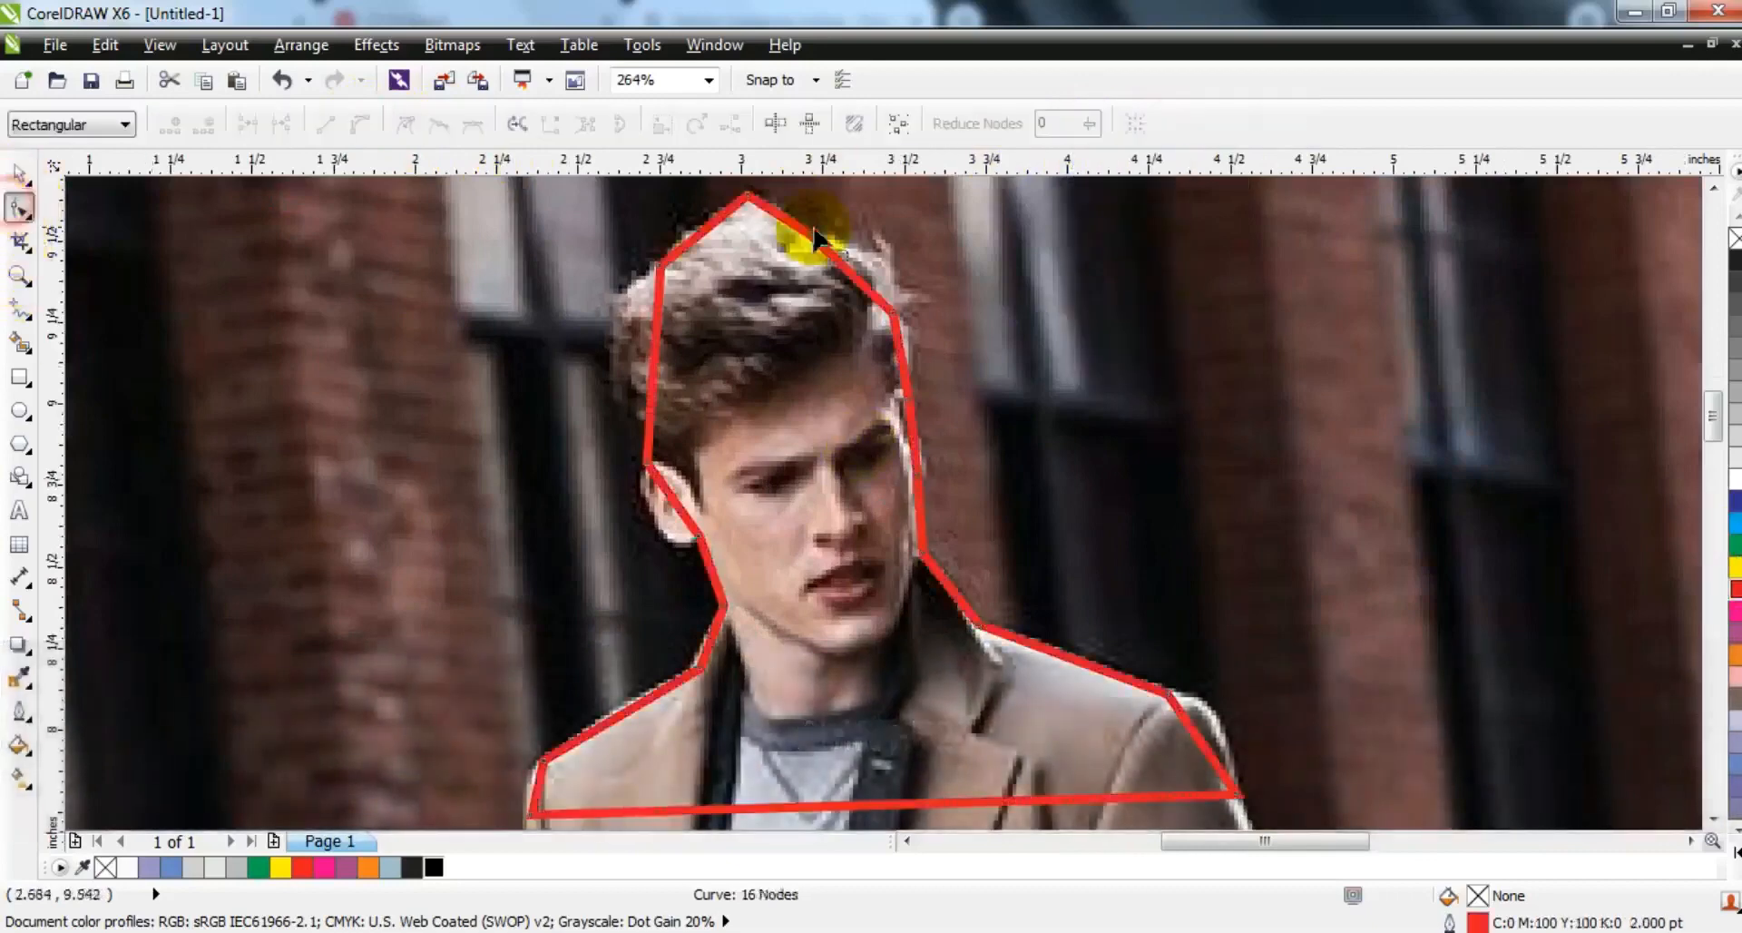
pyautogui.press('F3')
pyautogui.moveTo(527, 239); pyautogui.dragTo(976, 574)
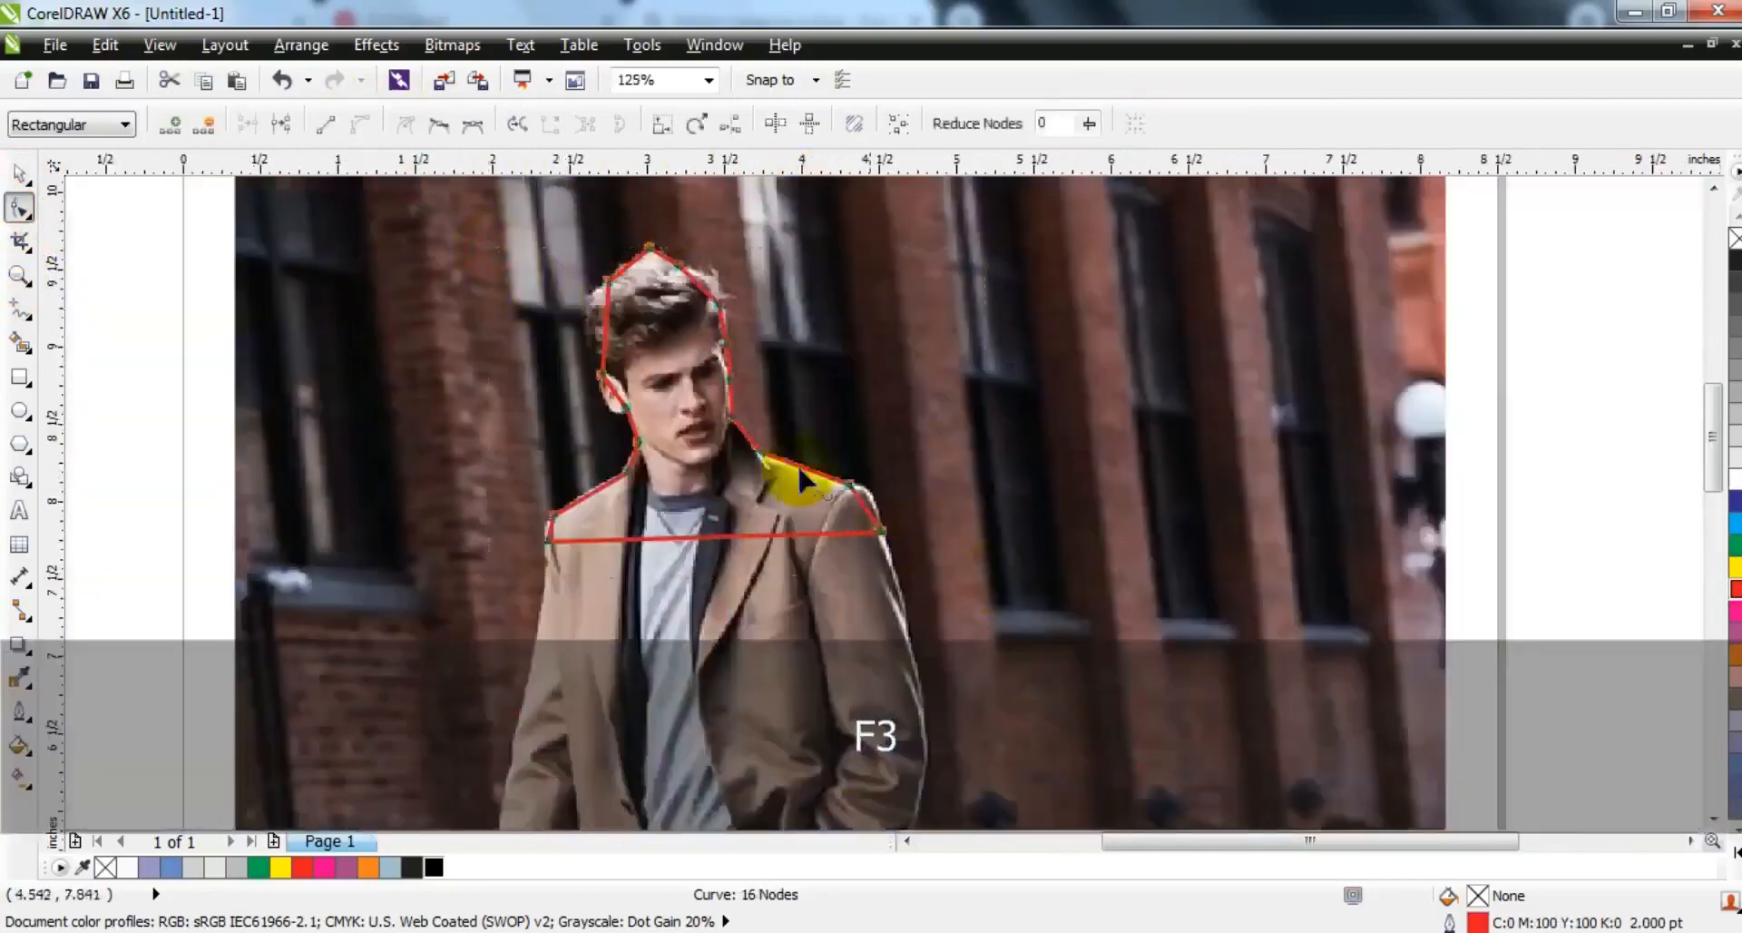
pyautogui.hotkey('shift', 'F2')
pyautogui.moveTo(647, 382); pyautogui.dragTo(625, 352)
pyautogui.click(851, 274)
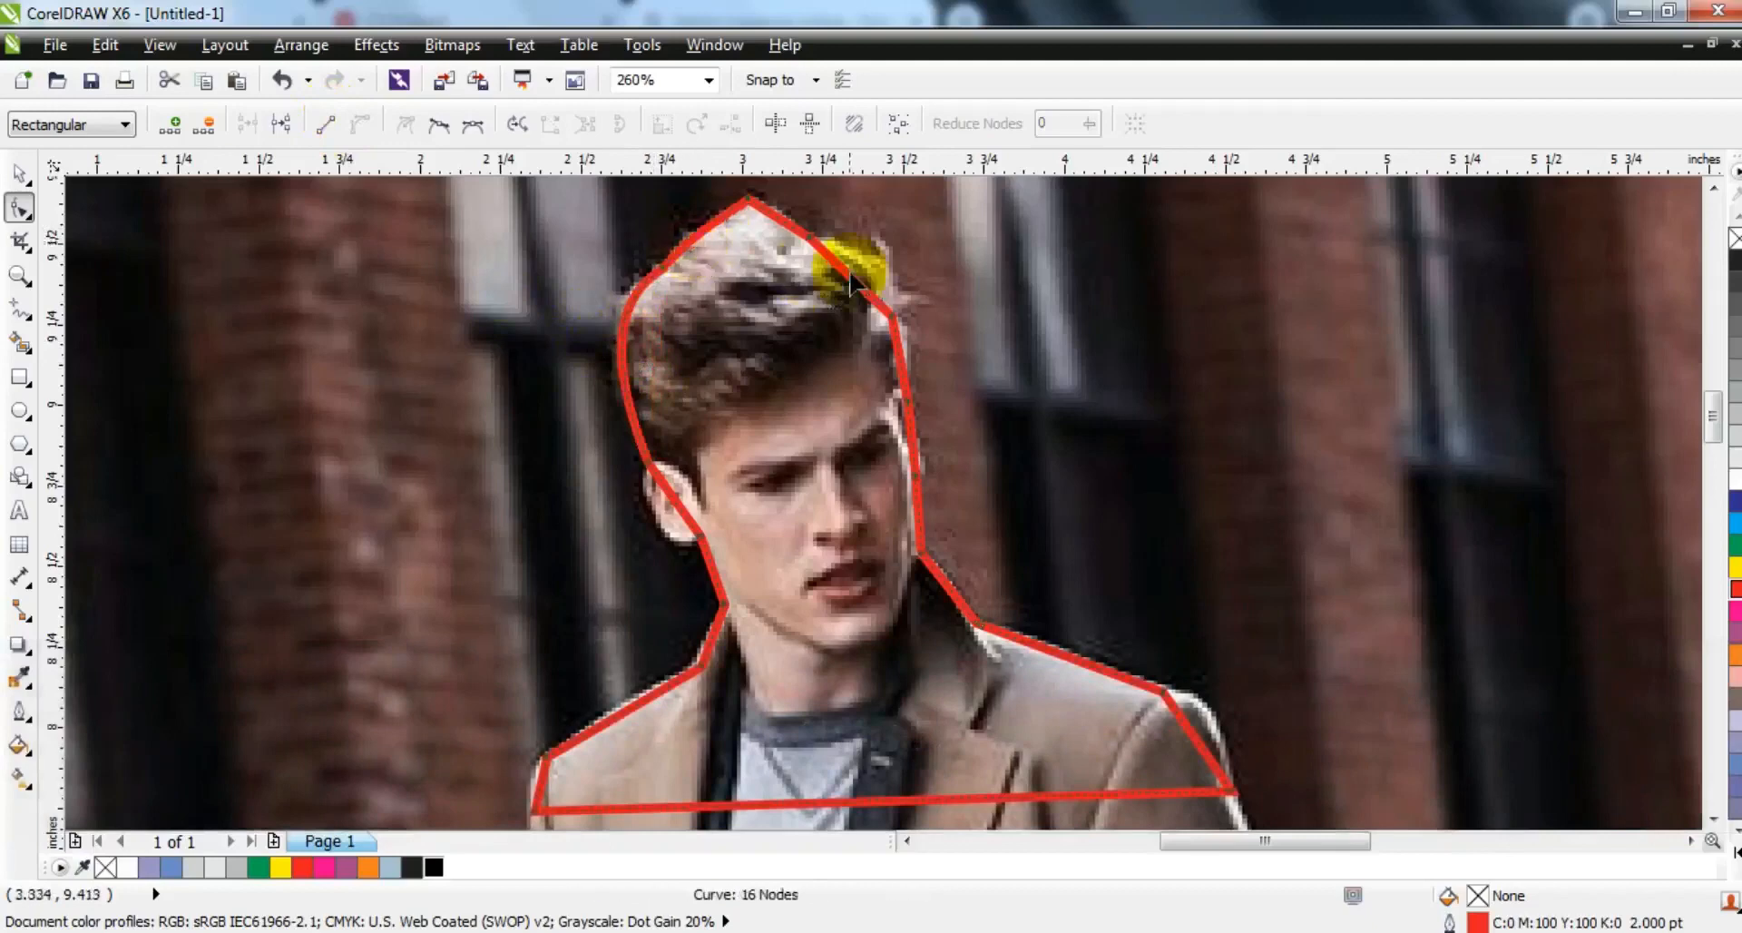
pyautogui.moveTo(853, 286); pyautogui.dragTo(875, 262)
# - Bend the outline's segments to follow the rounded shoulders, the ear and the far cheek
pyautogui.click(933, 400)
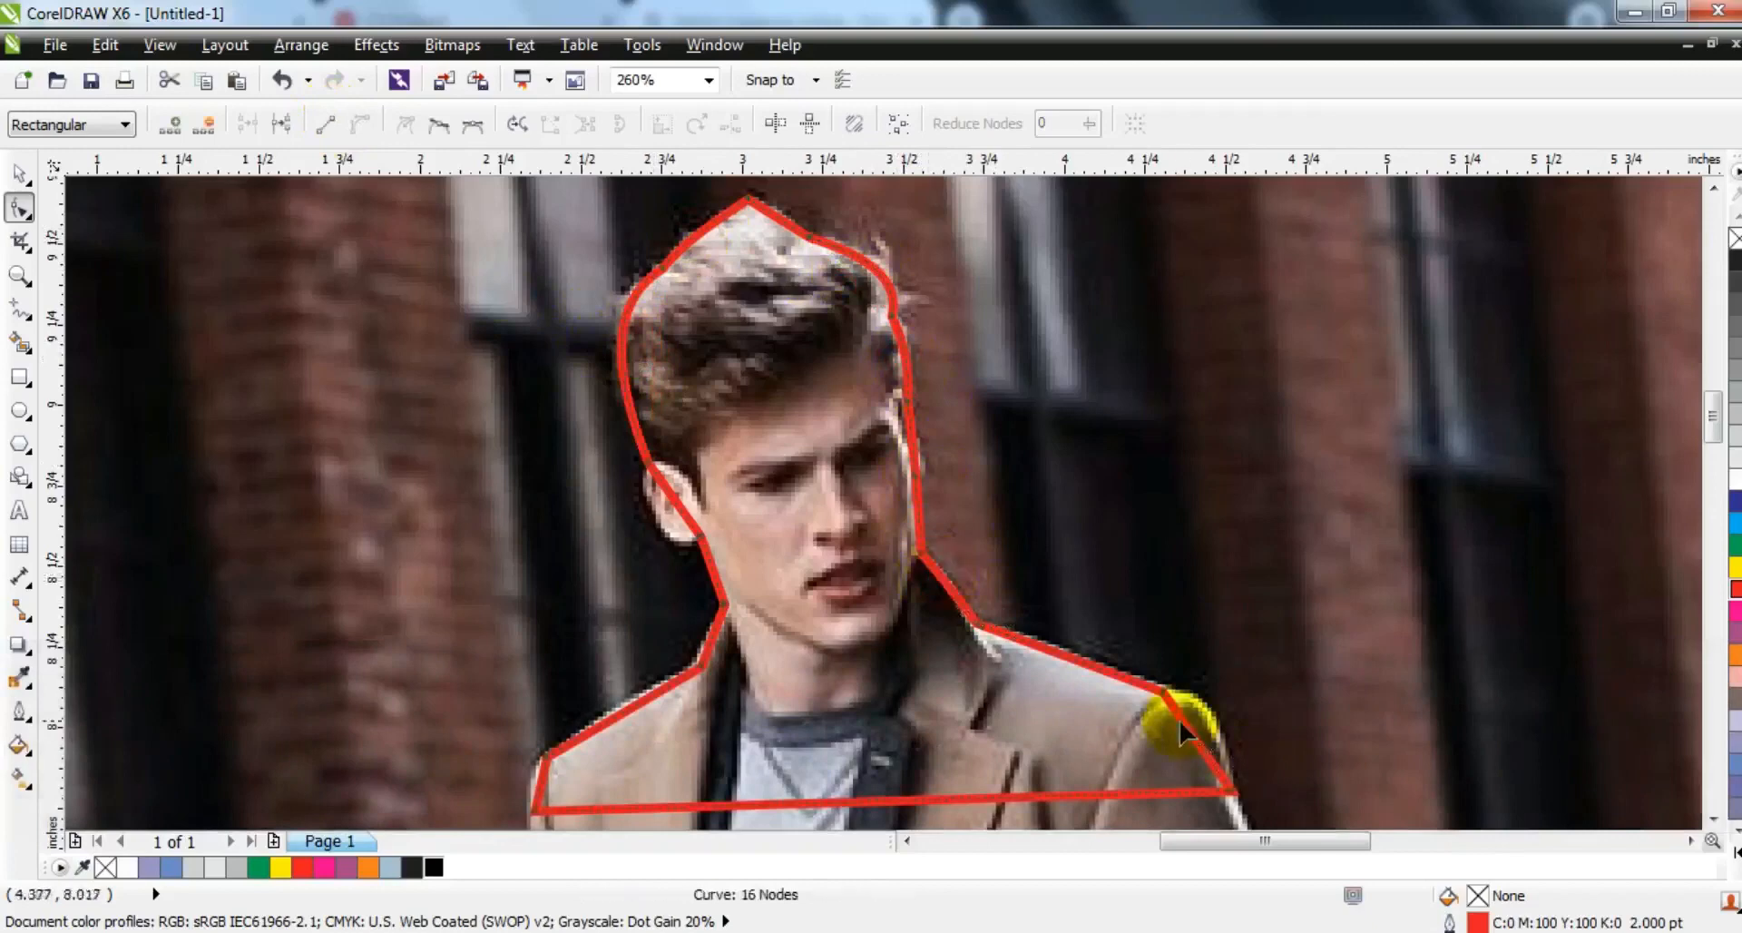
pyautogui.moveTo(1199, 721); pyautogui.dragTo(1202, 713)
pyautogui.click(619, 736)
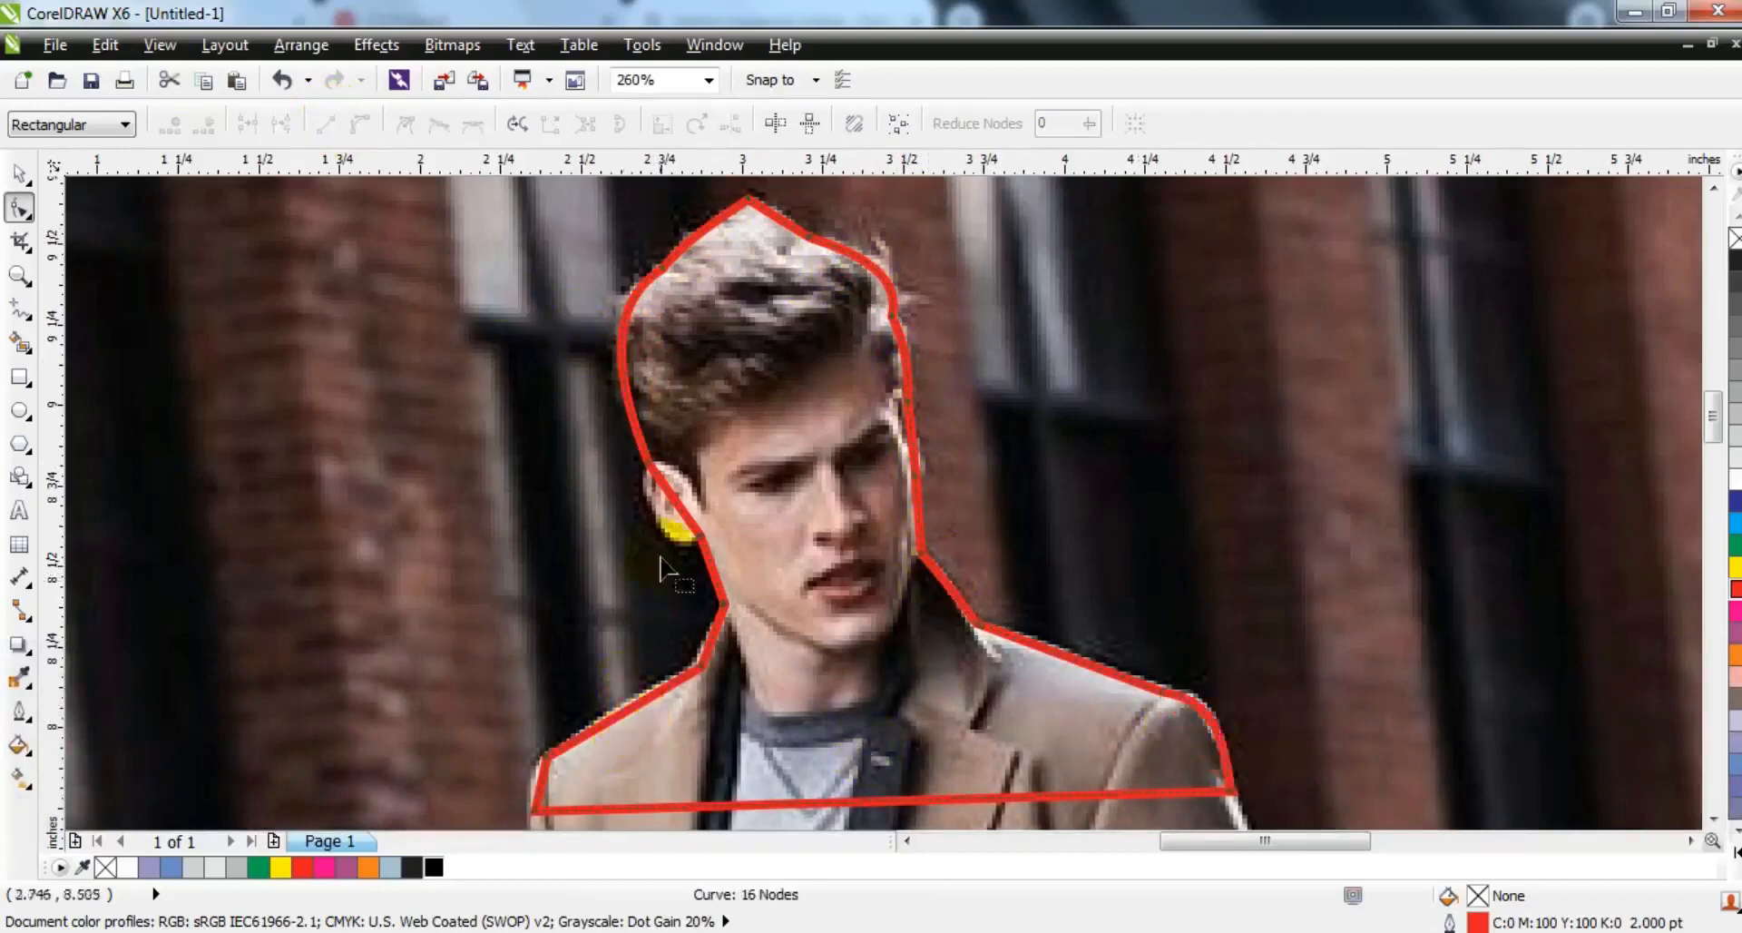
pyautogui.moveTo(654, 494); pyautogui.dragTo(670, 541)
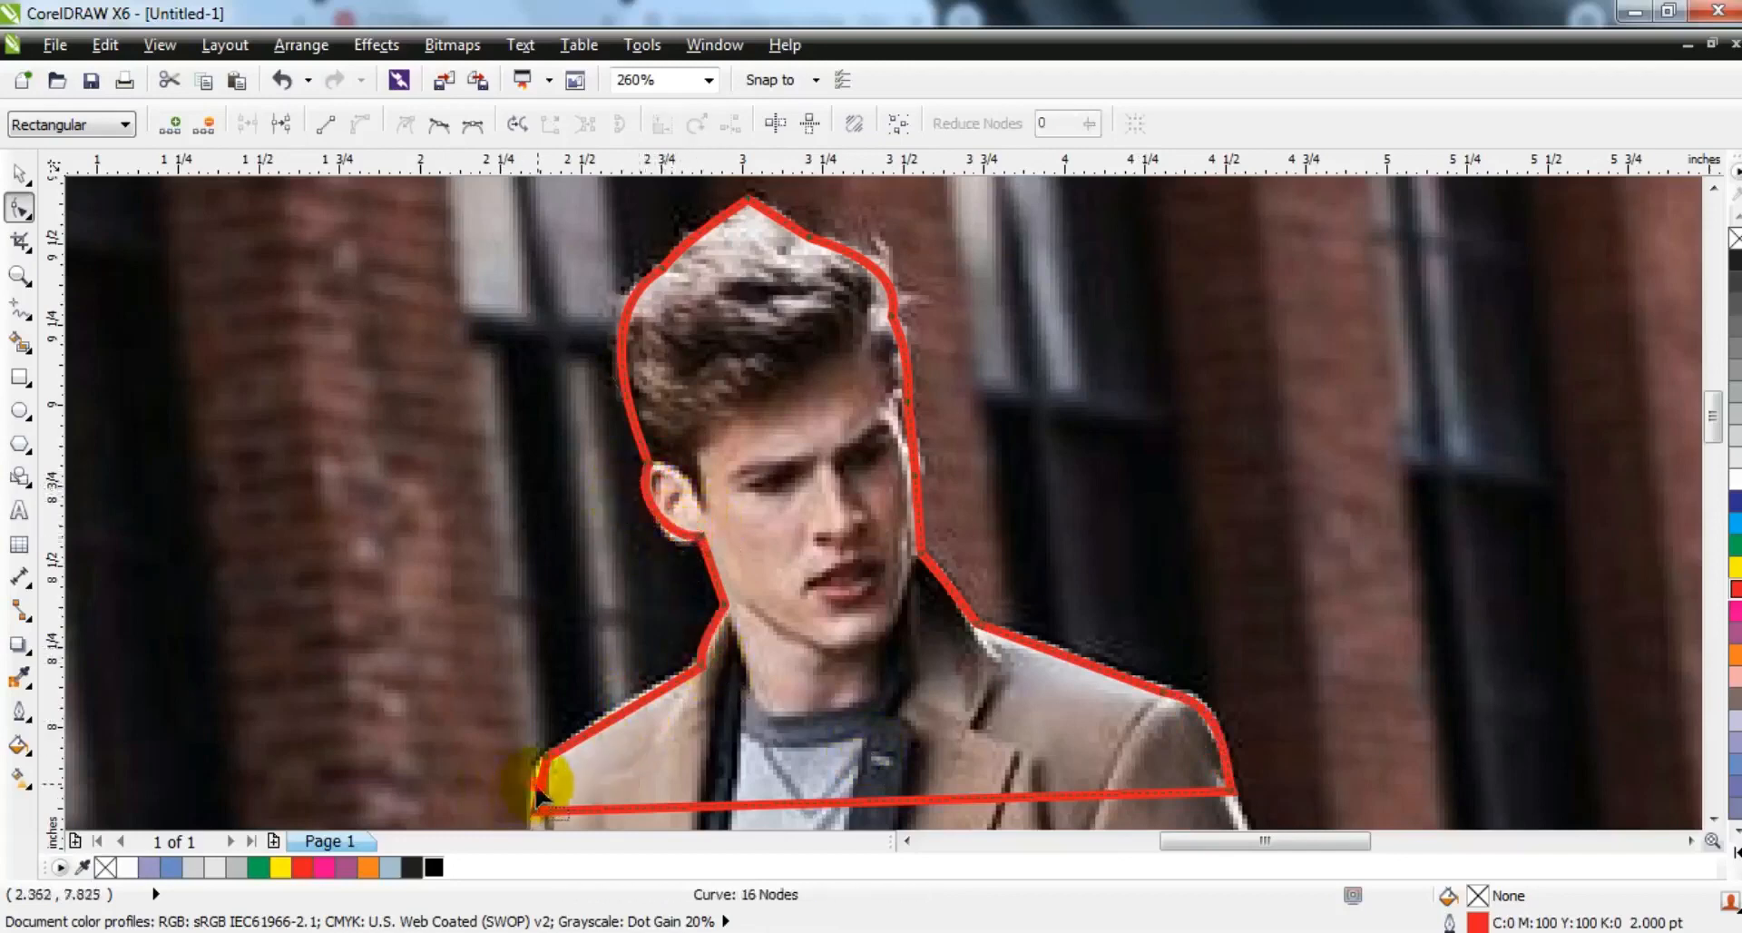
pyautogui.moveTo(541, 795); pyautogui.dragTo(541, 785)
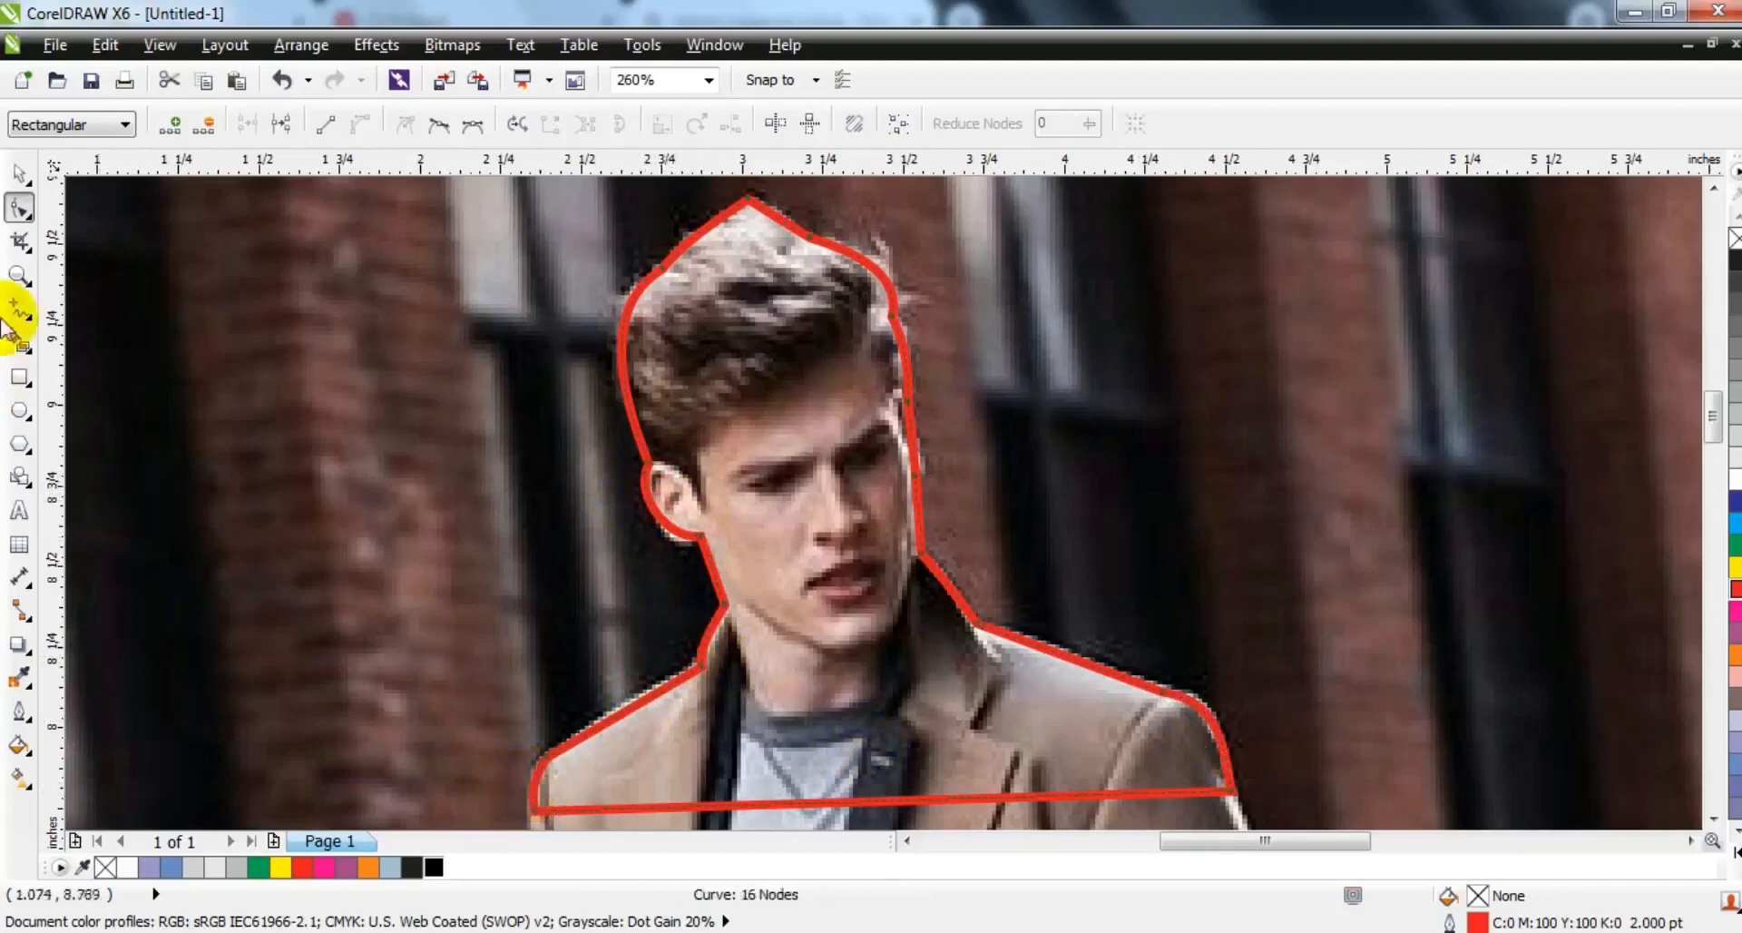
pyautogui.click(20, 172)
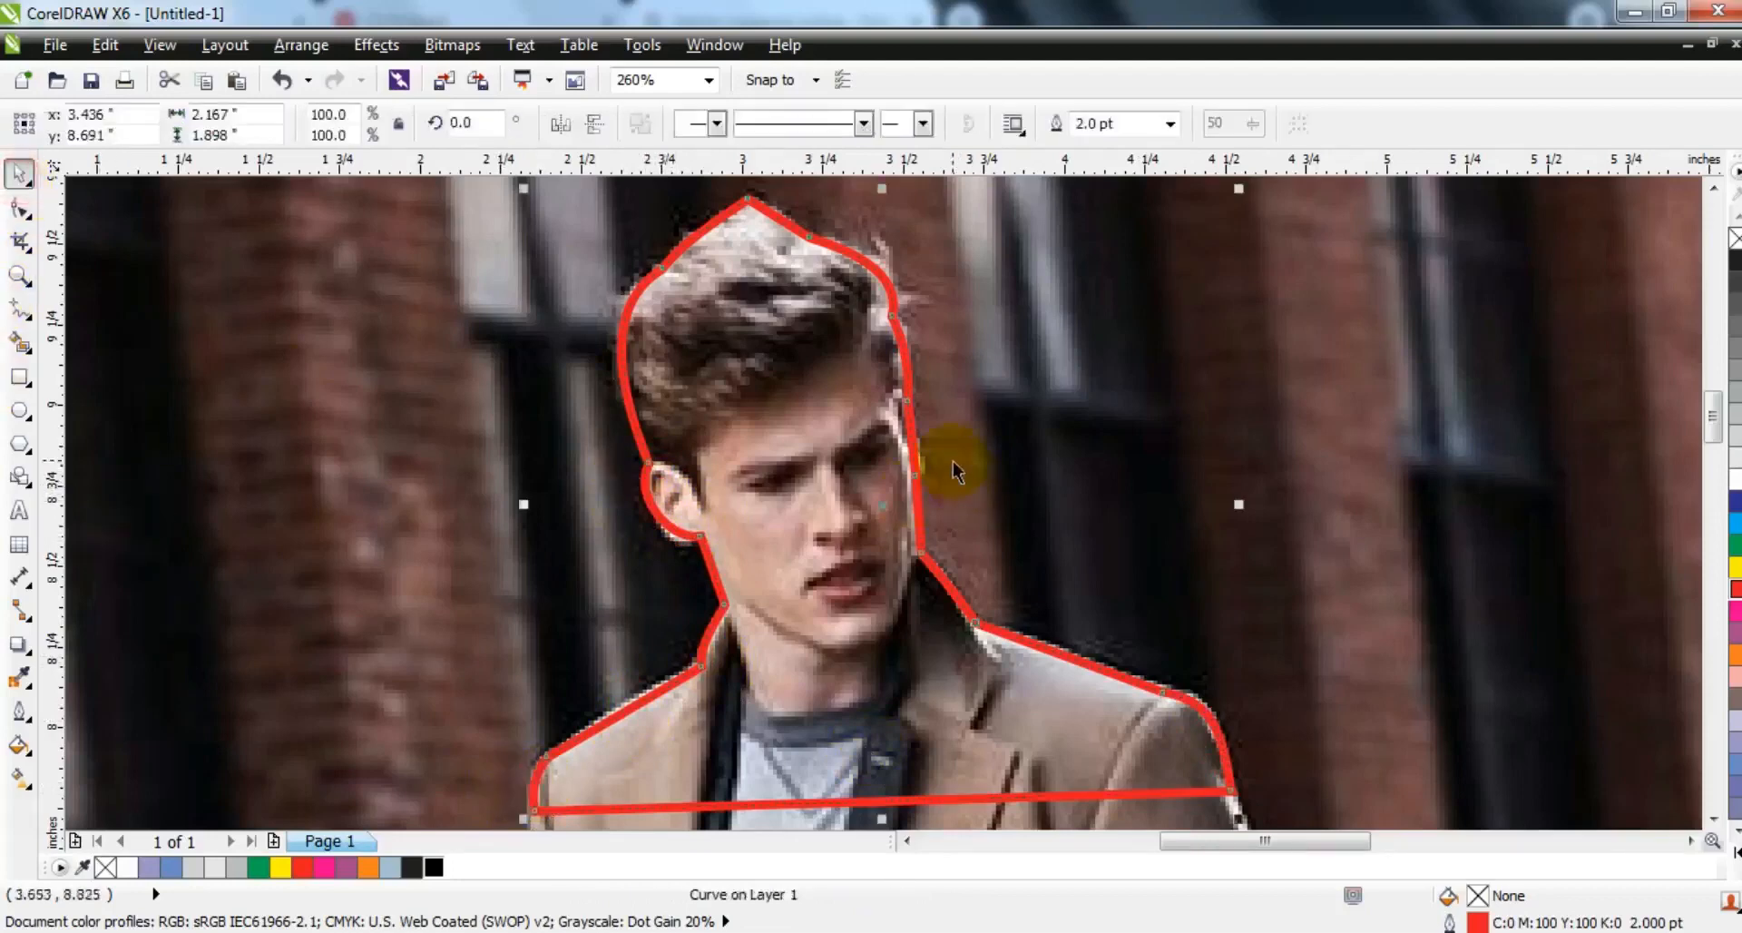
pyautogui.click(19, 209)
pyautogui.moveTo(915, 454); pyautogui.dragTo(922, 456)
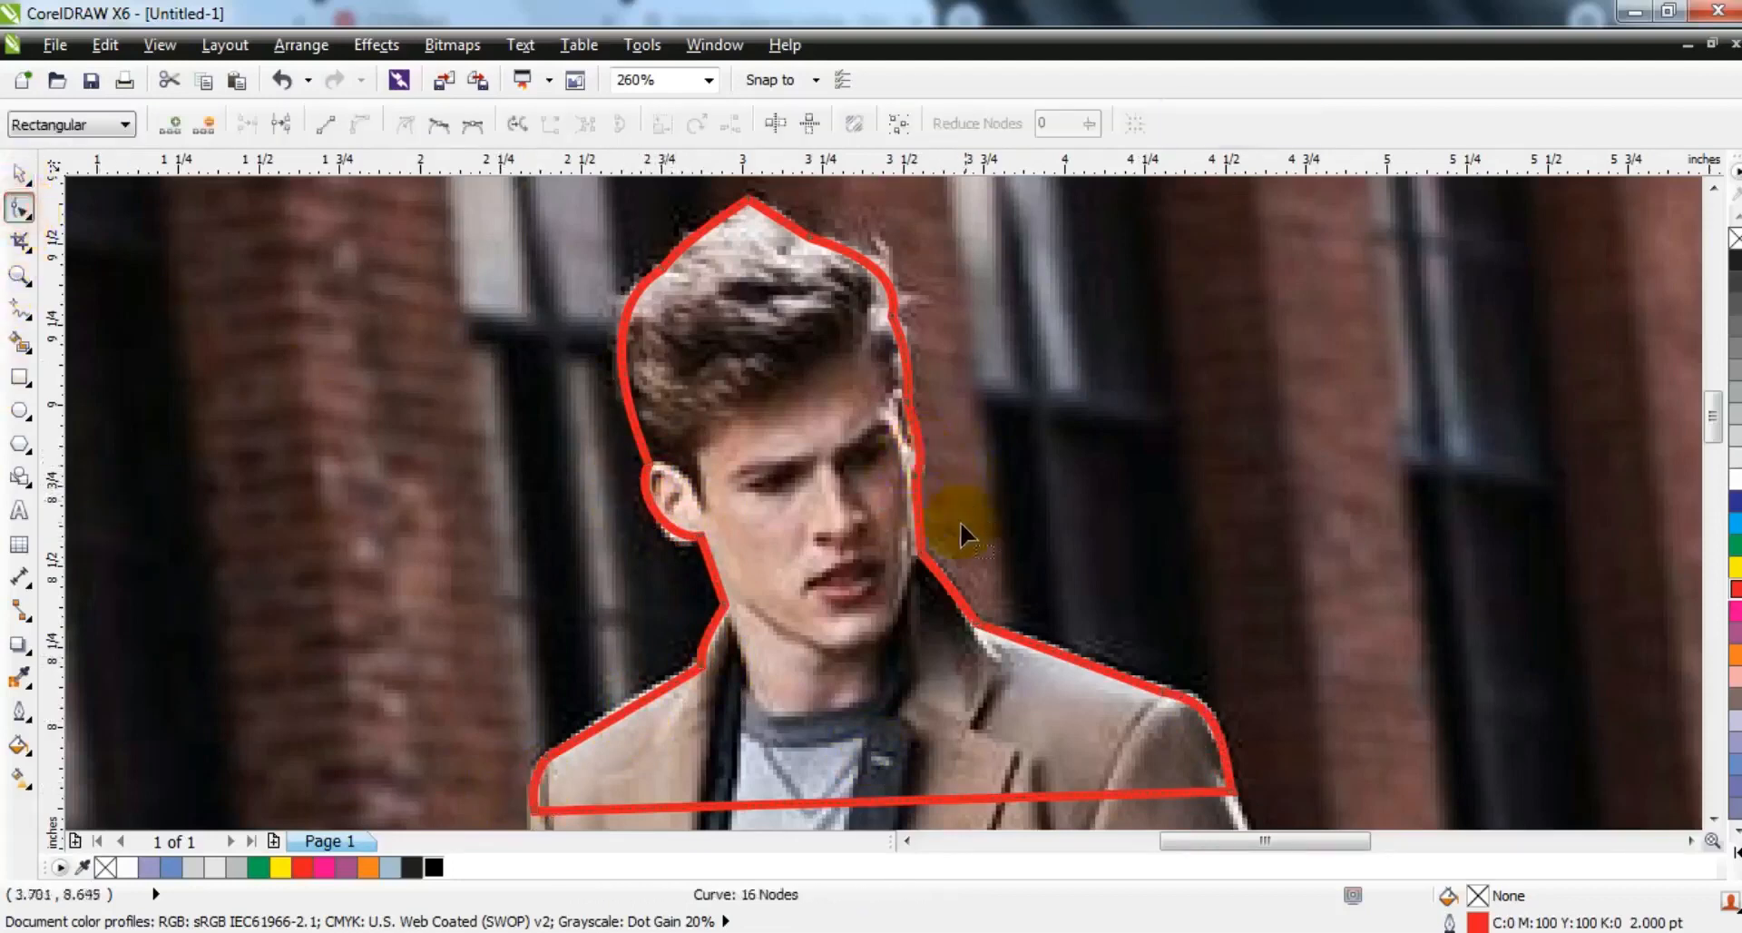
pyautogui.click(19, 173)
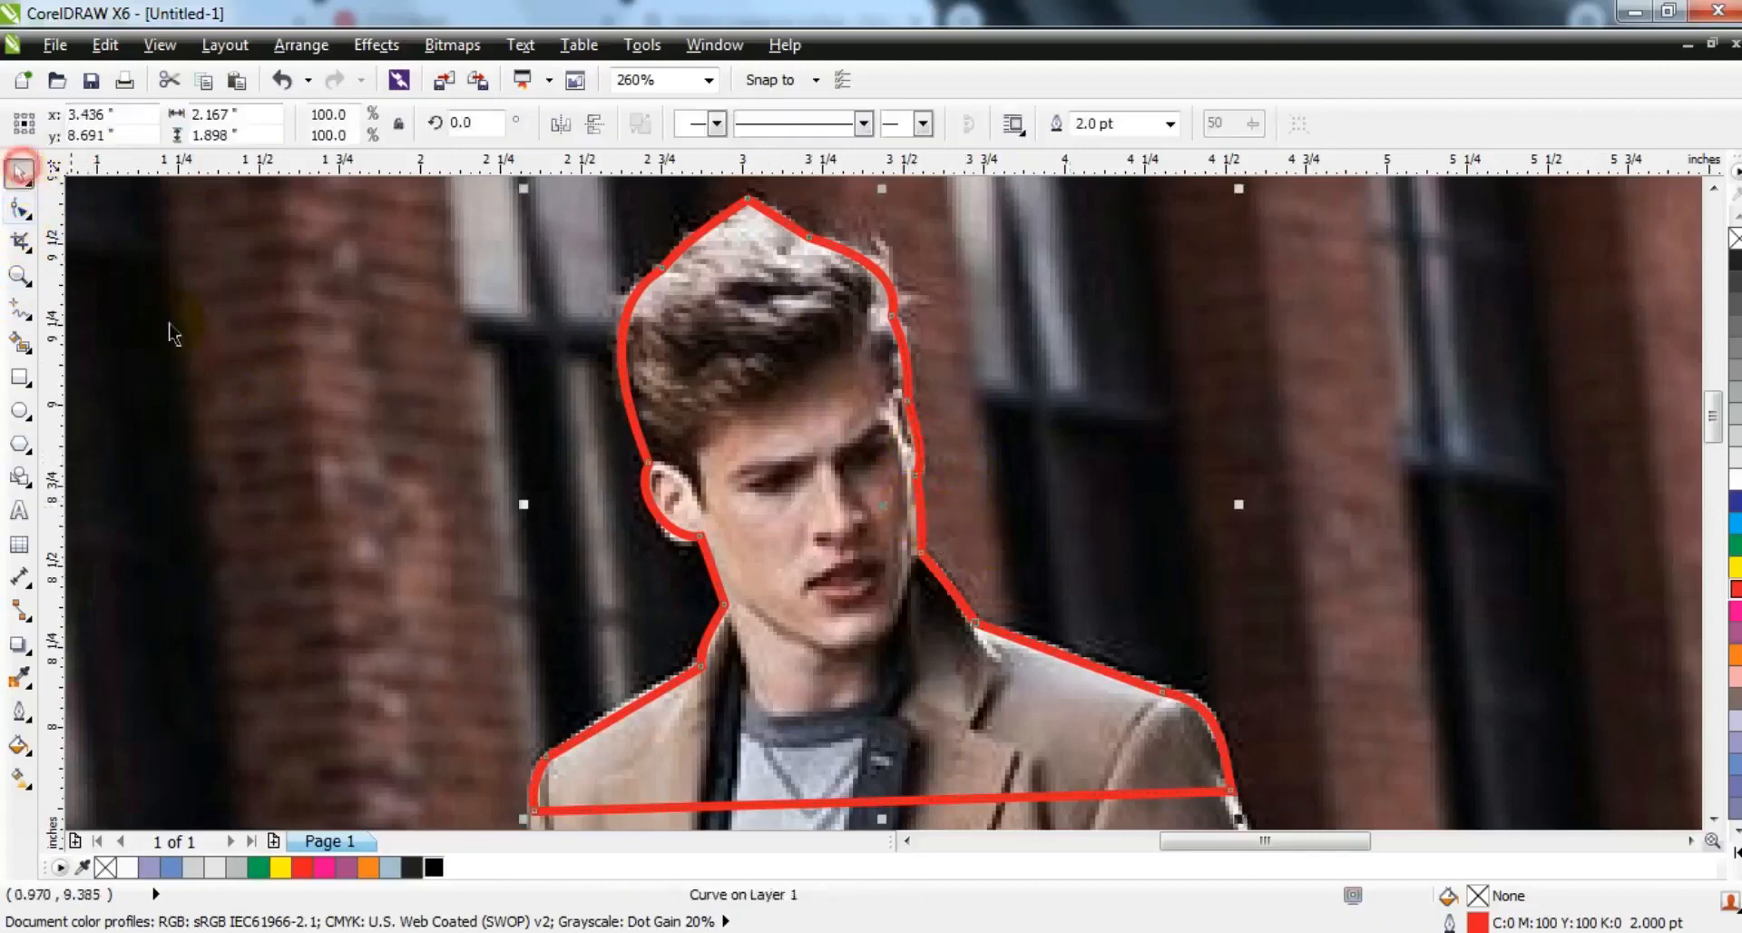
# - Duplicate the street photo in place, try moving the copy aside and undo the move
pyautogui.press('F3')
pyautogui.press('Escape')
pyautogui.click(889, 401)
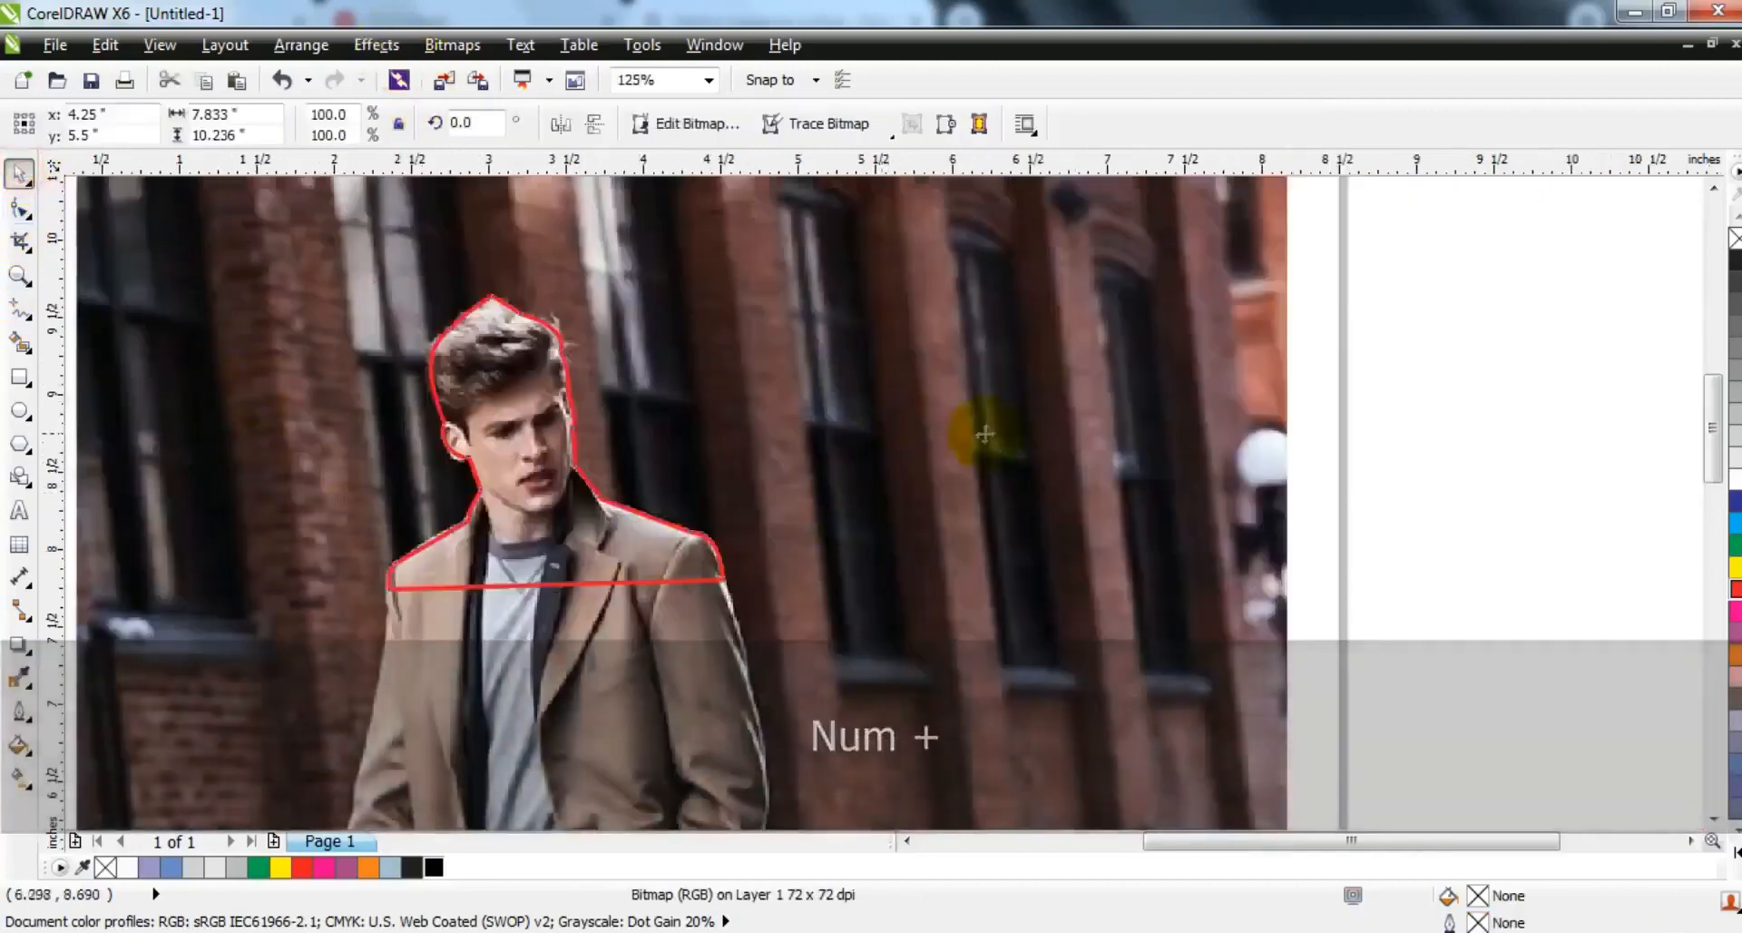
pyautogui.moveTo(1096, 427); pyautogui.dragTo(869, 423)
pyautogui.hotkey('ctrl', 'z')
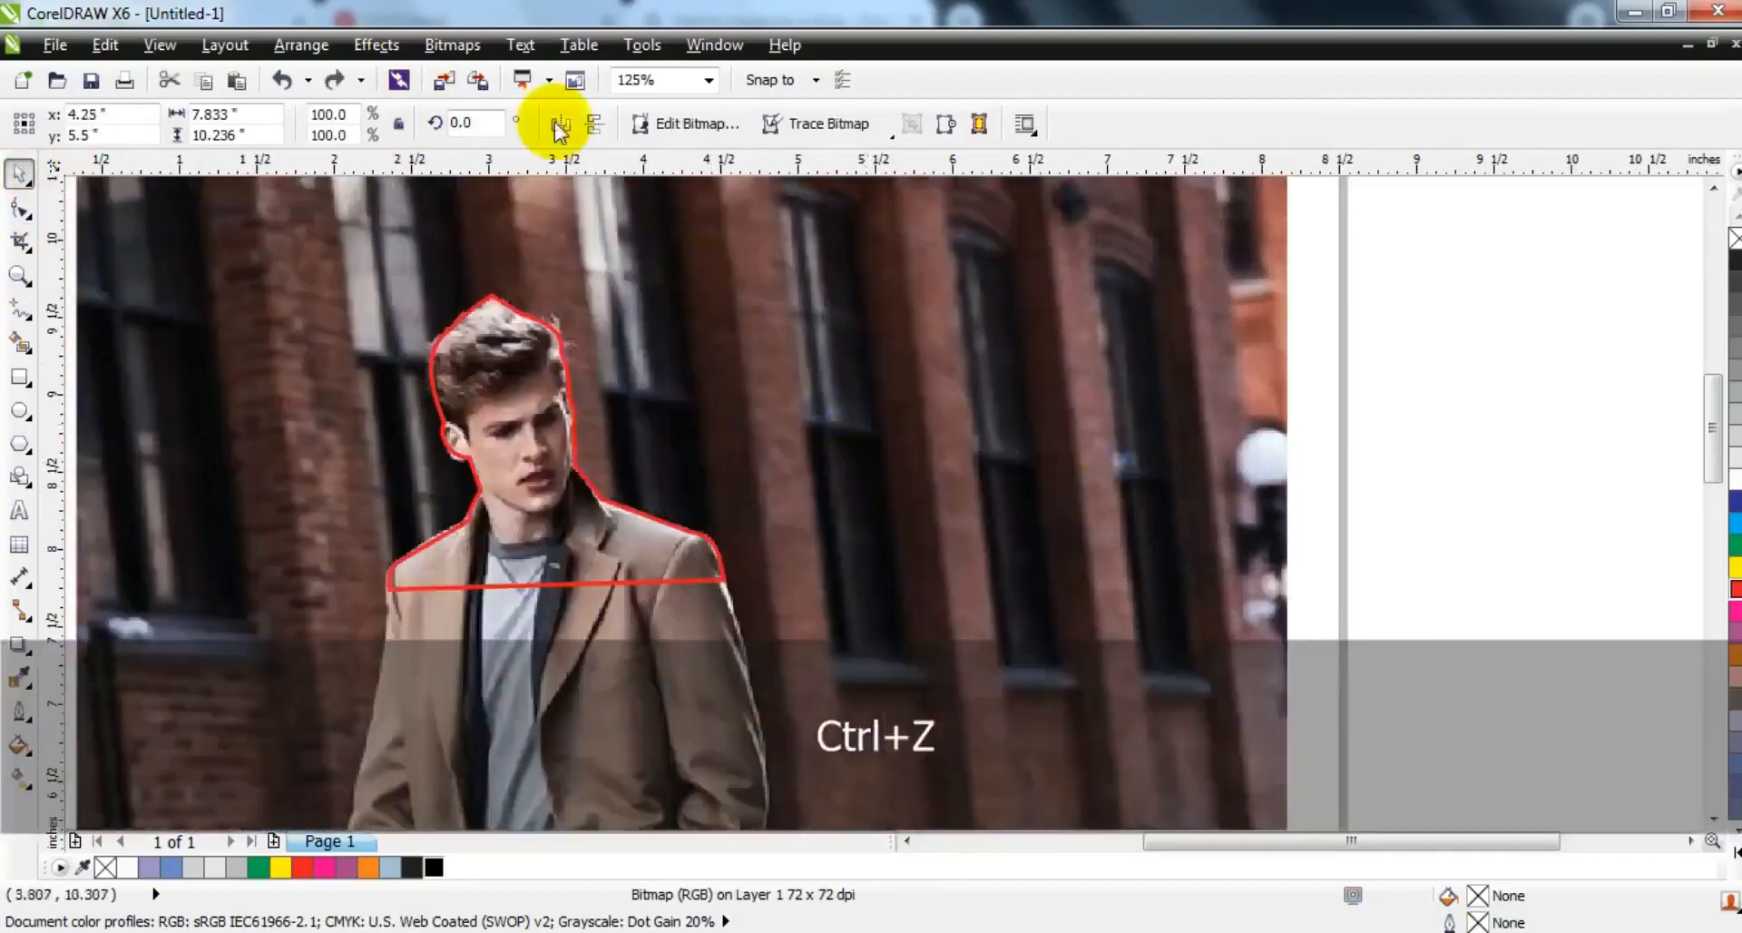
# - PowerClip the selected photo copy inside the red head-and-shoulders outline
pyautogui.click(376, 44)
pyautogui.moveTo(471, 404)
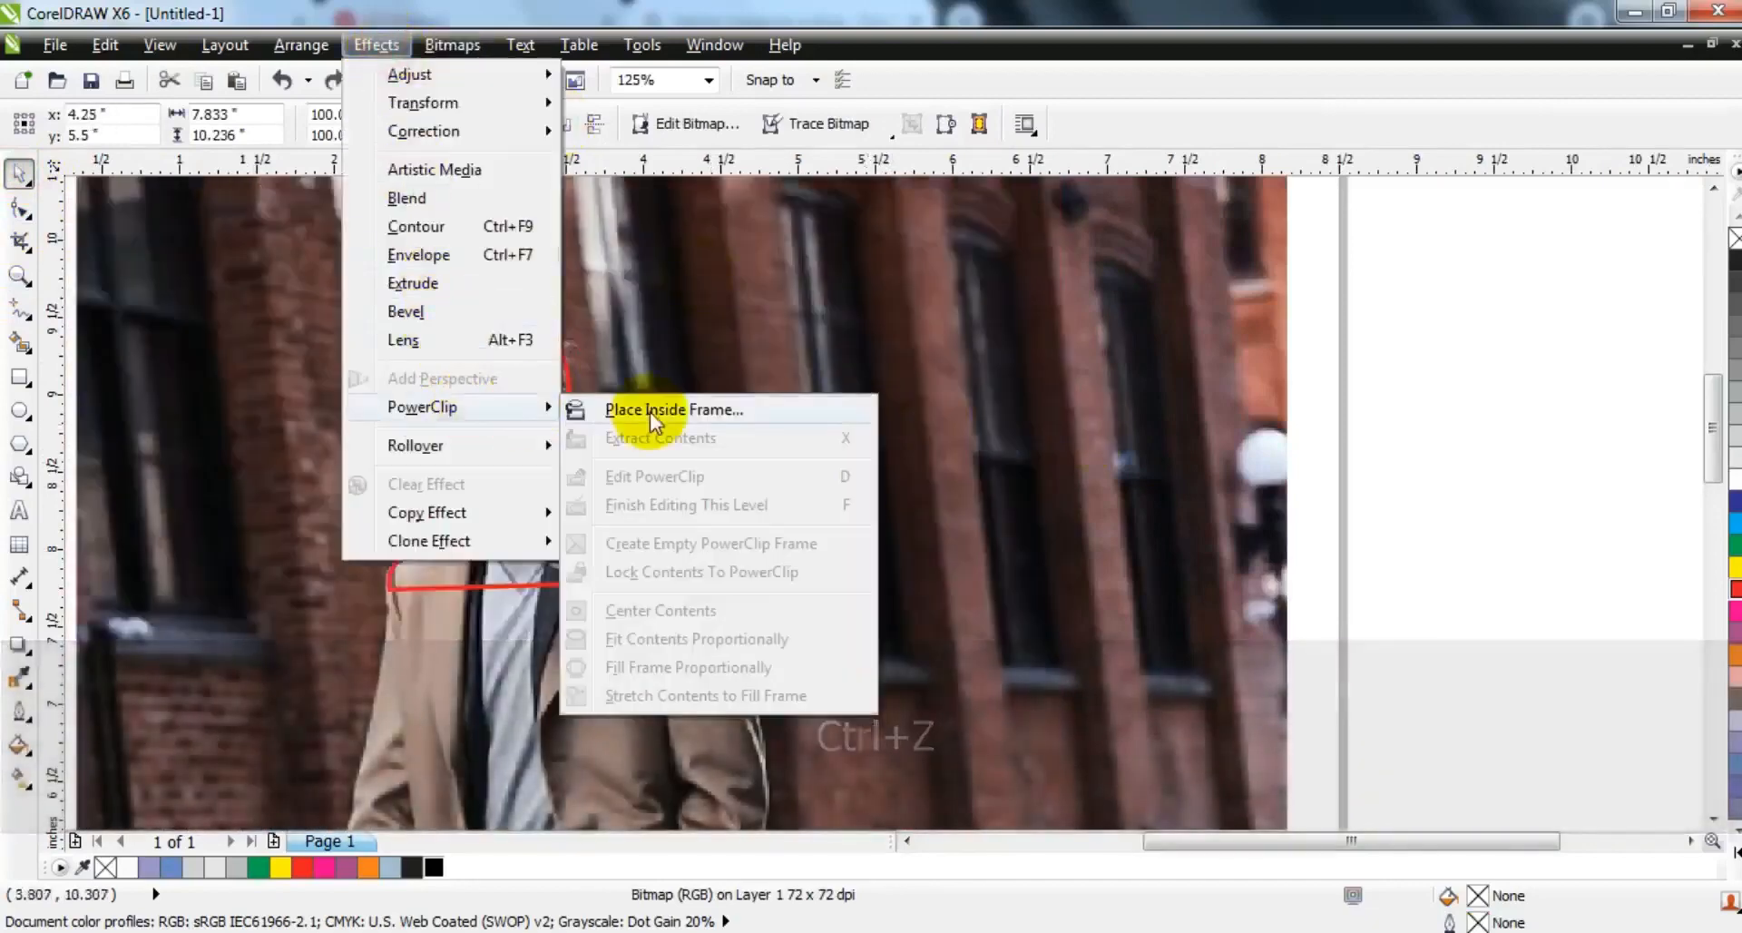
pyautogui.click(663, 405)
pyautogui.click(551, 331)
pyautogui.press('F3')
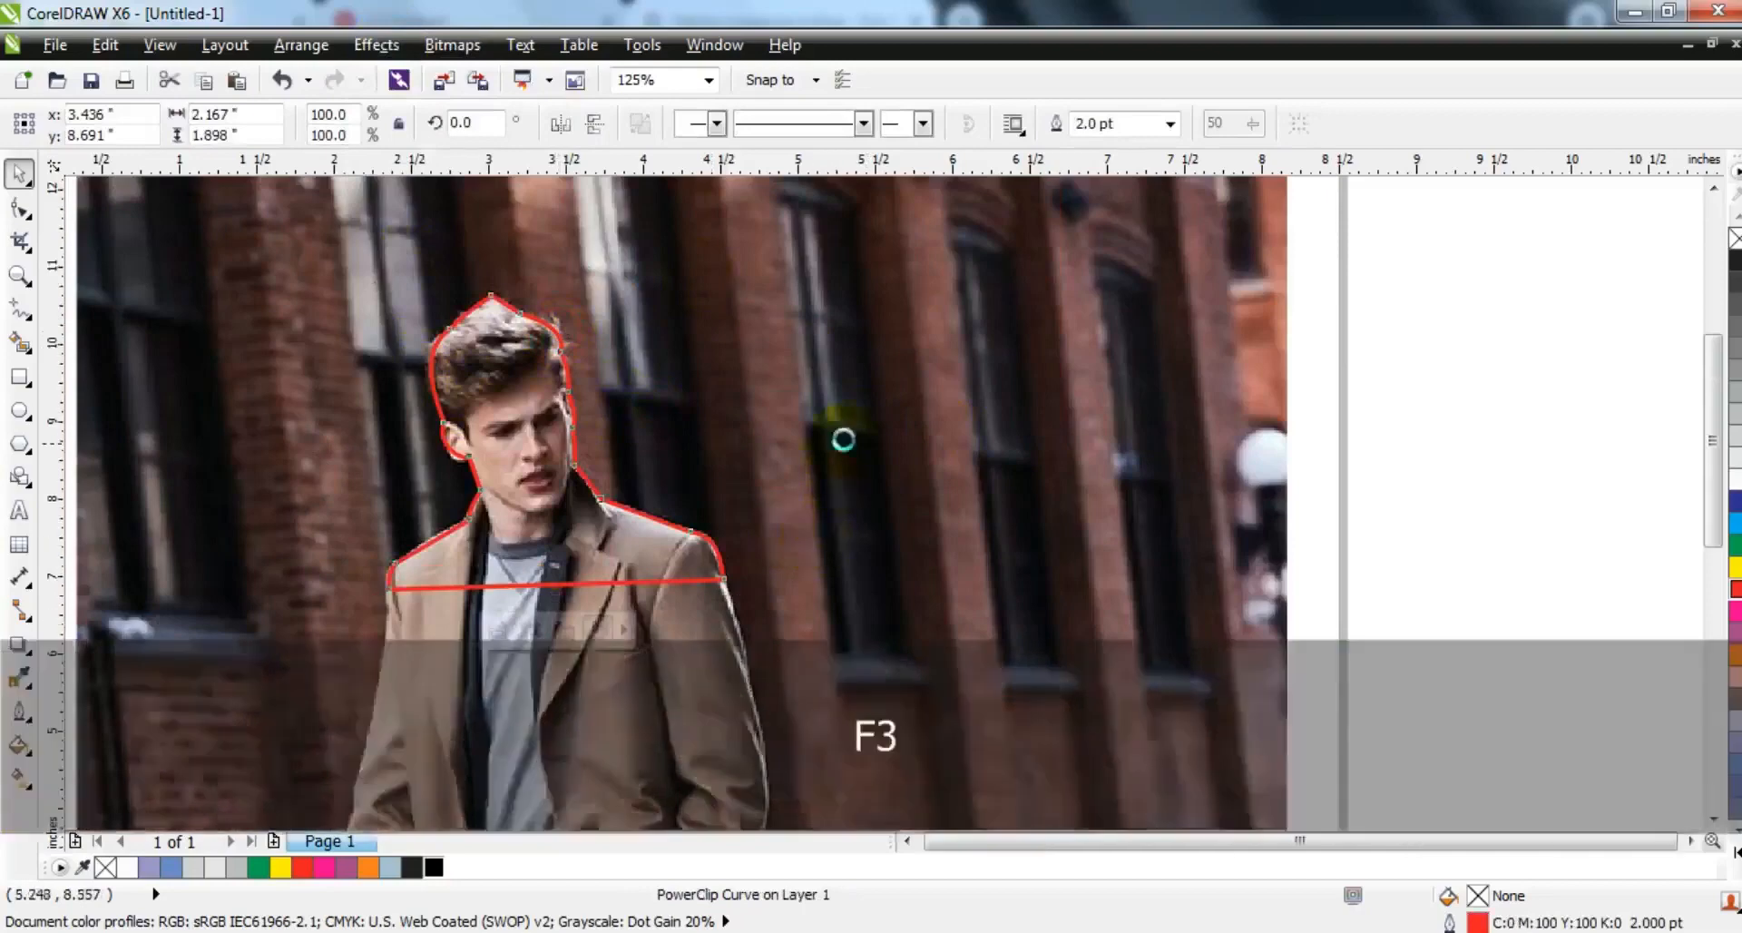
pyautogui.press('Escape')
# - Set a red outline 3.0 pt wide for tracing the front foot
pyautogui.click(19, 274)
pyautogui.moveTo(634, 633); pyautogui.dragTo(946, 768)
pyautogui.moveTo(388, 368)
pyautogui.mouseDown()
pyautogui.moveTo(1283, 778)
pyautogui.moveTo(1393, 794)
pyautogui.mouseUp()
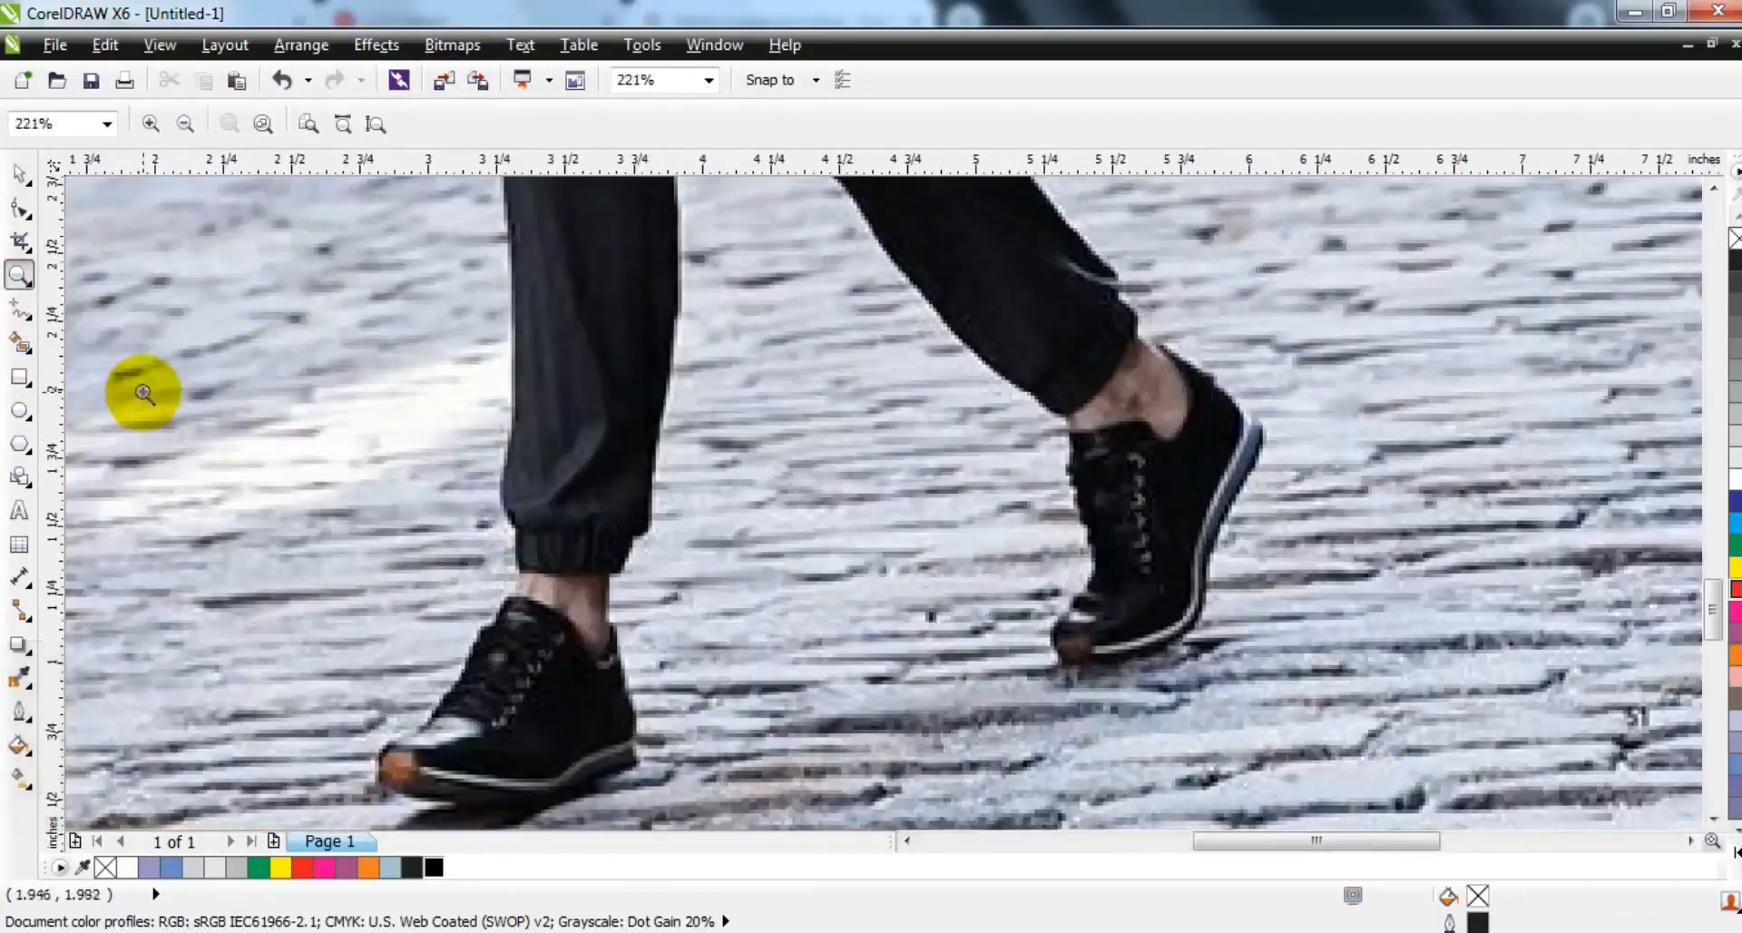
pyautogui.click(19, 309)
pyautogui.click(1170, 124)
pyautogui.click(1100, 272)
pyautogui.rightClick(1735, 588)
# - Trace a closed straight-segment outline around the front shoe, the ankle and the lower trouser leg
pyautogui.click(514, 599)
pyautogui.click(422, 724)
pyautogui.click(442, 792)
pyautogui.click(632, 714)
pyautogui.click(603, 571)
pyautogui.click(632, 536)
pyautogui.click(651, 452)
pyautogui.click(681, 327)
pyautogui.click(512, 354)
# - Convert the front foot outline's nodes to curves and bend its segments to fit the trouser cuff, heel, sole and toe
pyautogui.click(20, 209)
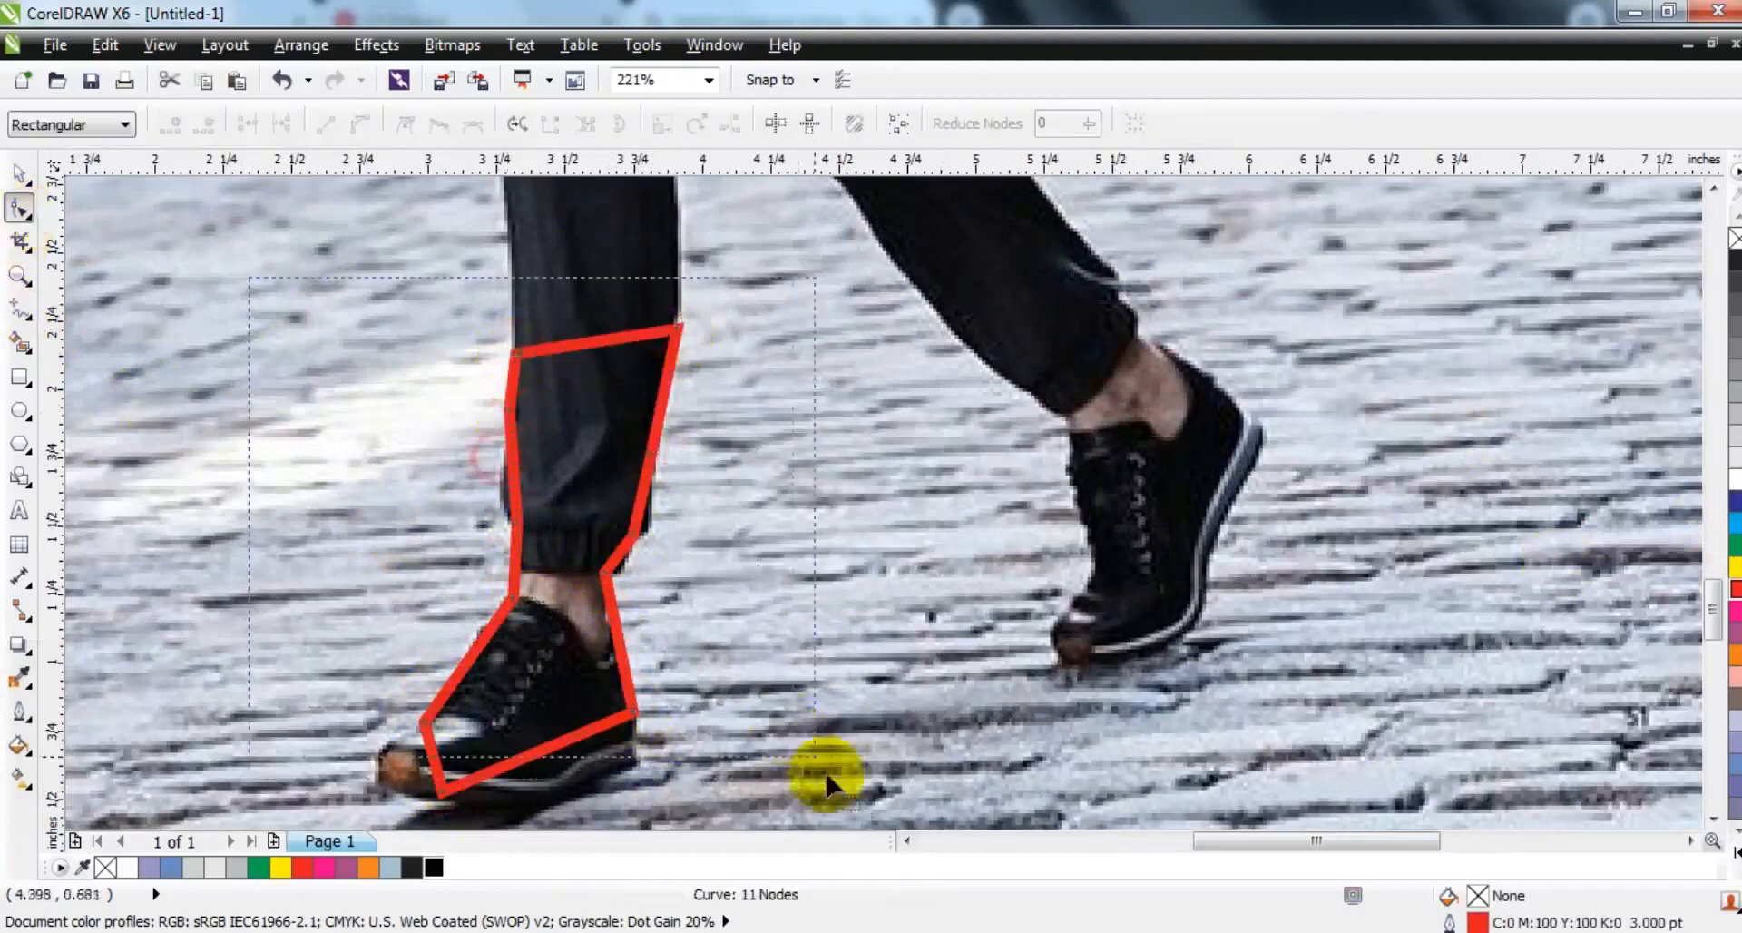
pyautogui.scroll(-1, 809, 745)
pyautogui.moveTo(517, 470); pyautogui.dragTo(504, 471)
pyautogui.moveTo(621, 526); pyautogui.dragTo(646, 491)
pyautogui.moveTo(621, 726); pyautogui.dragTo(624, 729)
pyautogui.moveTo(400, 756); pyautogui.dragTo(342, 720)
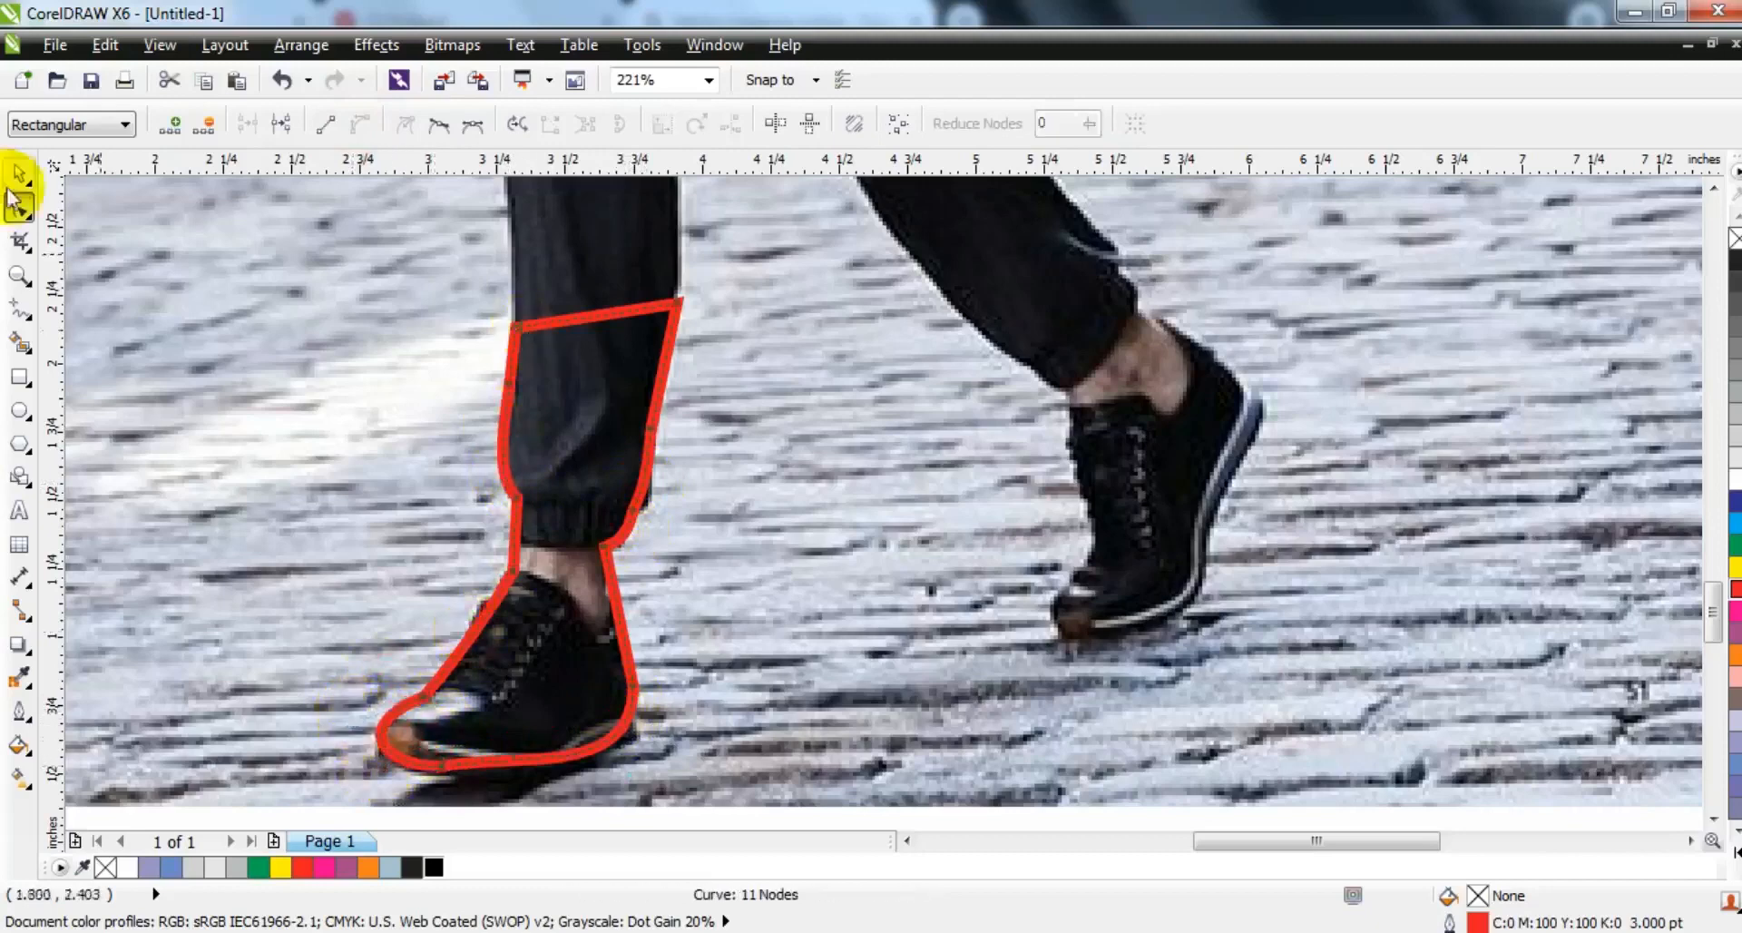
# - Trace a closed straight-segment outline around the rear shoe, the ankle and the lower trouser leg
pyautogui.click(20, 309)
pyautogui.click(1059, 181)
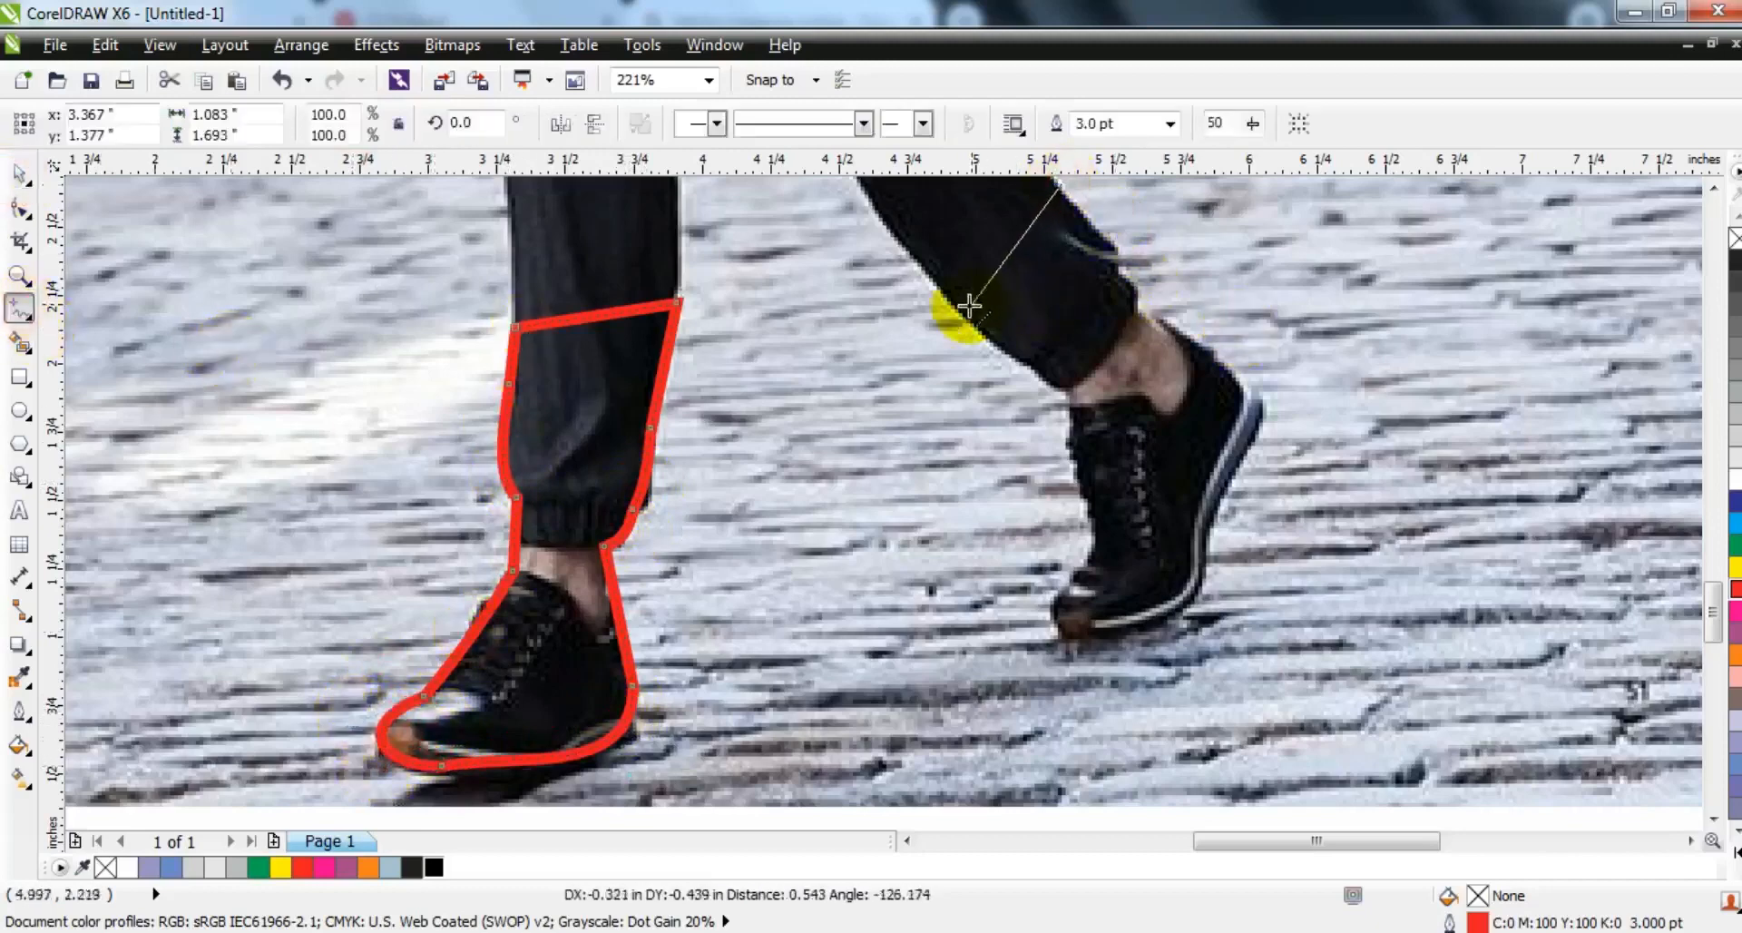
pyautogui.doubleClick(969, 307)
pyautogui.doubleClick(1075, 396)
pyautogui.doubleClick(1092, 545)
pyautogui.doubleClick(1208, 536)
pyautogui.doubleClick(1239, 382)
pyautogui.doubleClick(1159, 315)
pyautogui.doubleClick(1128, 305)
# - Give the rear foot curve a red outline 3.0 pt wide
pyautogui.click(1160, 125)
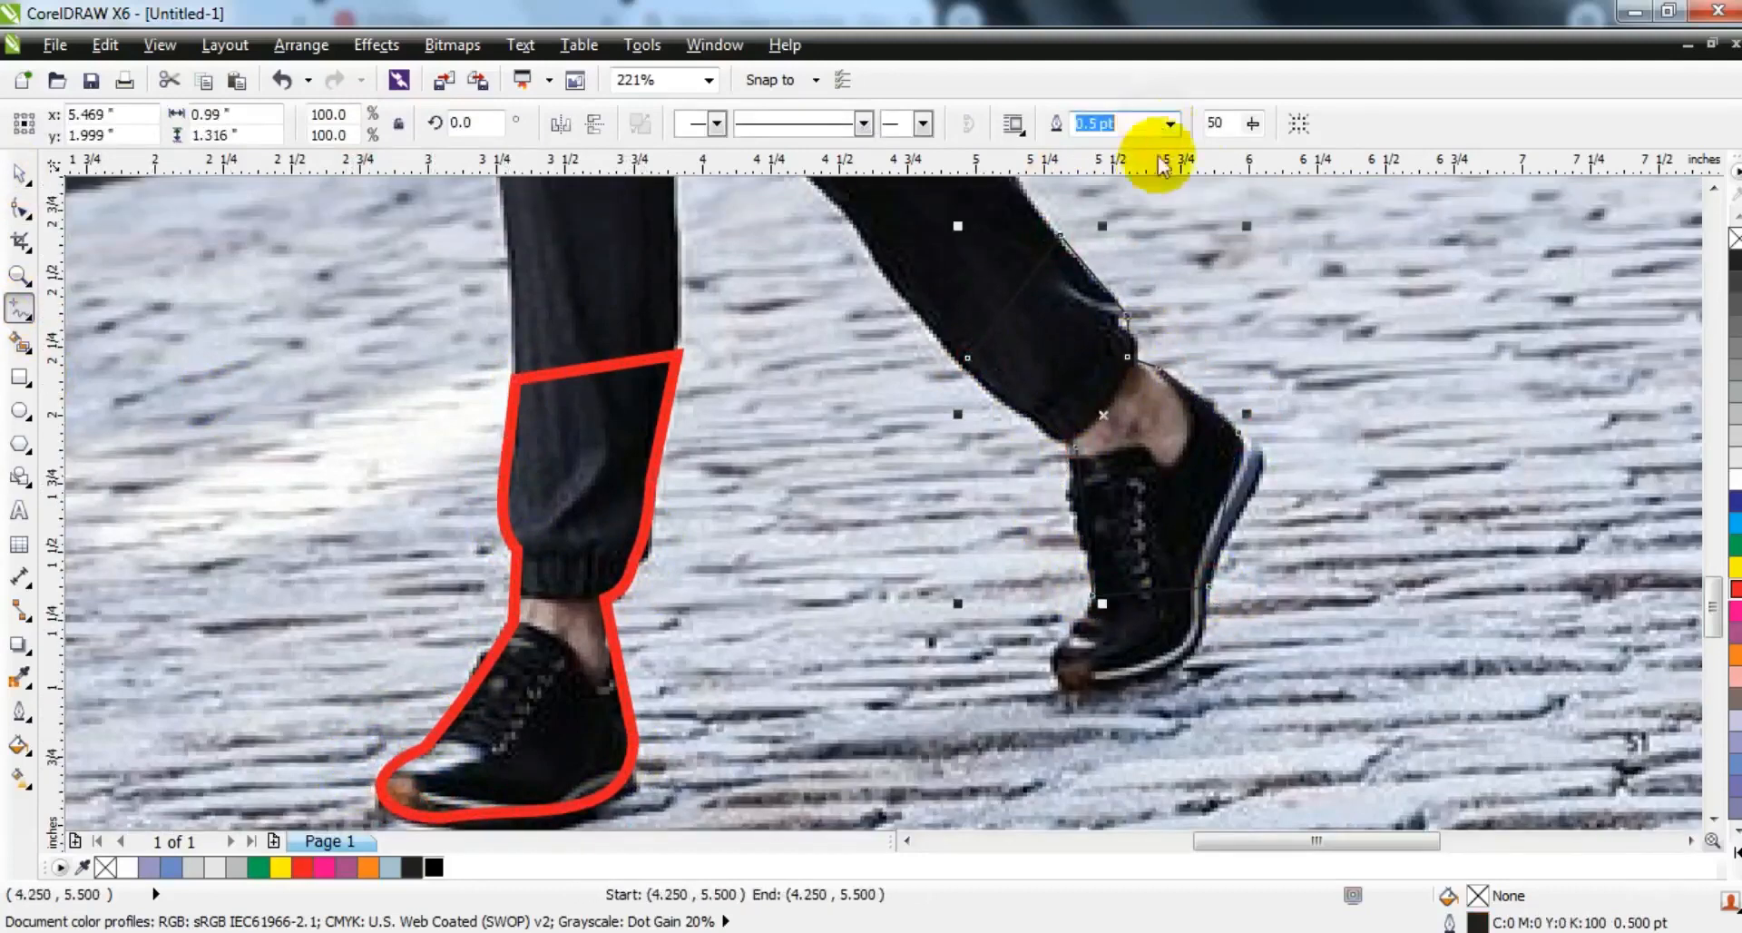
pyautogui.click(1171, 124)
pyautogui.click(1104, 263)
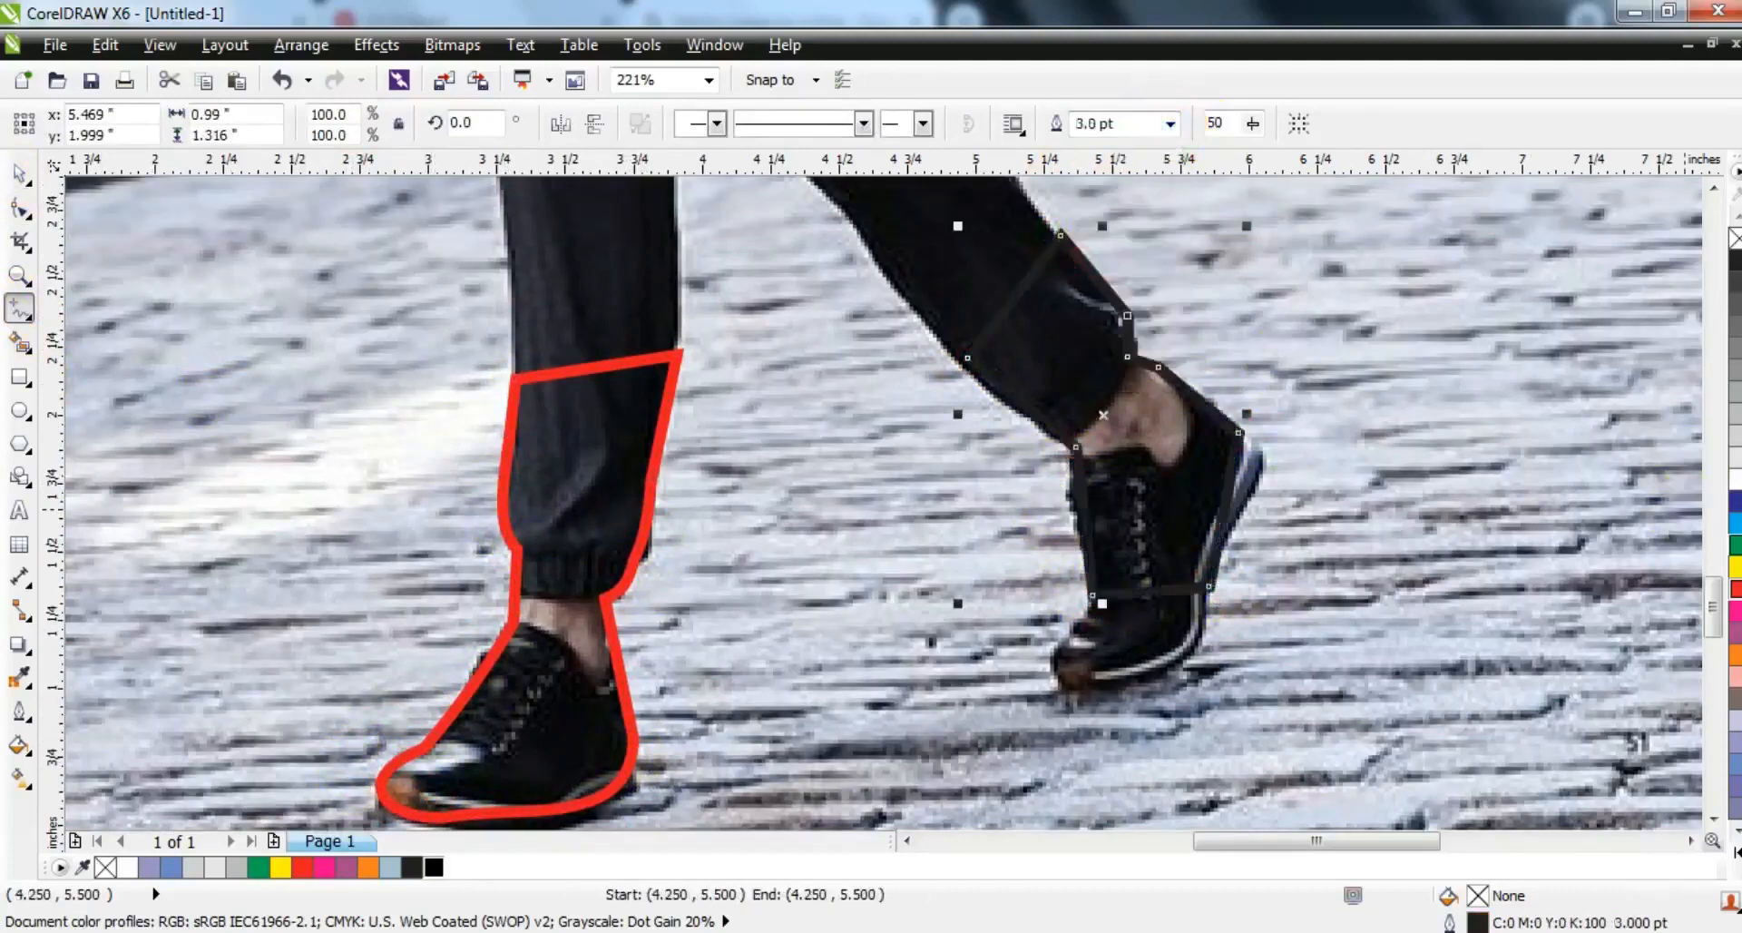
pyautogui.rightClick(1735, 588)
# - Bend the rear foot outline's segments to fit the heel, sole, toe and trouser cuff
pyautogui.click(20, 209)
pyautogui.moveTo(1200, 404); pyautogui.dragTo(1213, 399)
pyautogui.moveTo(1233, 461); pyautogui.dragTo(1257, 455)
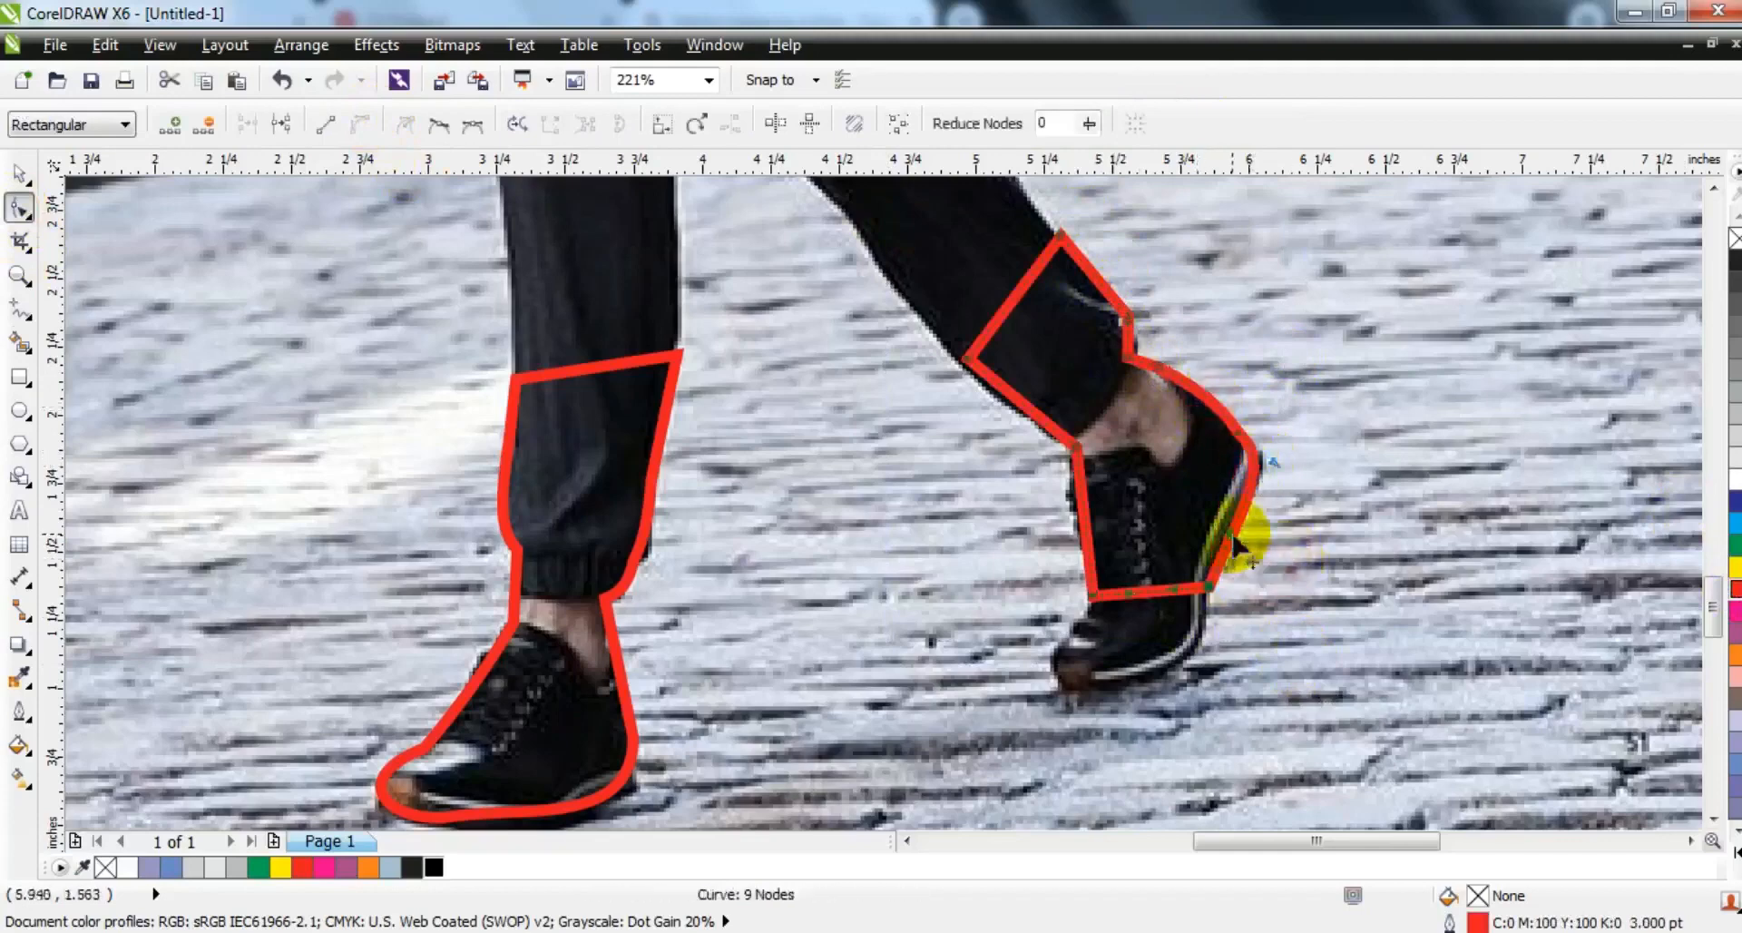
pyautogui.moveTo(1108, 608); pyautogui.dragTo(1175, 718)
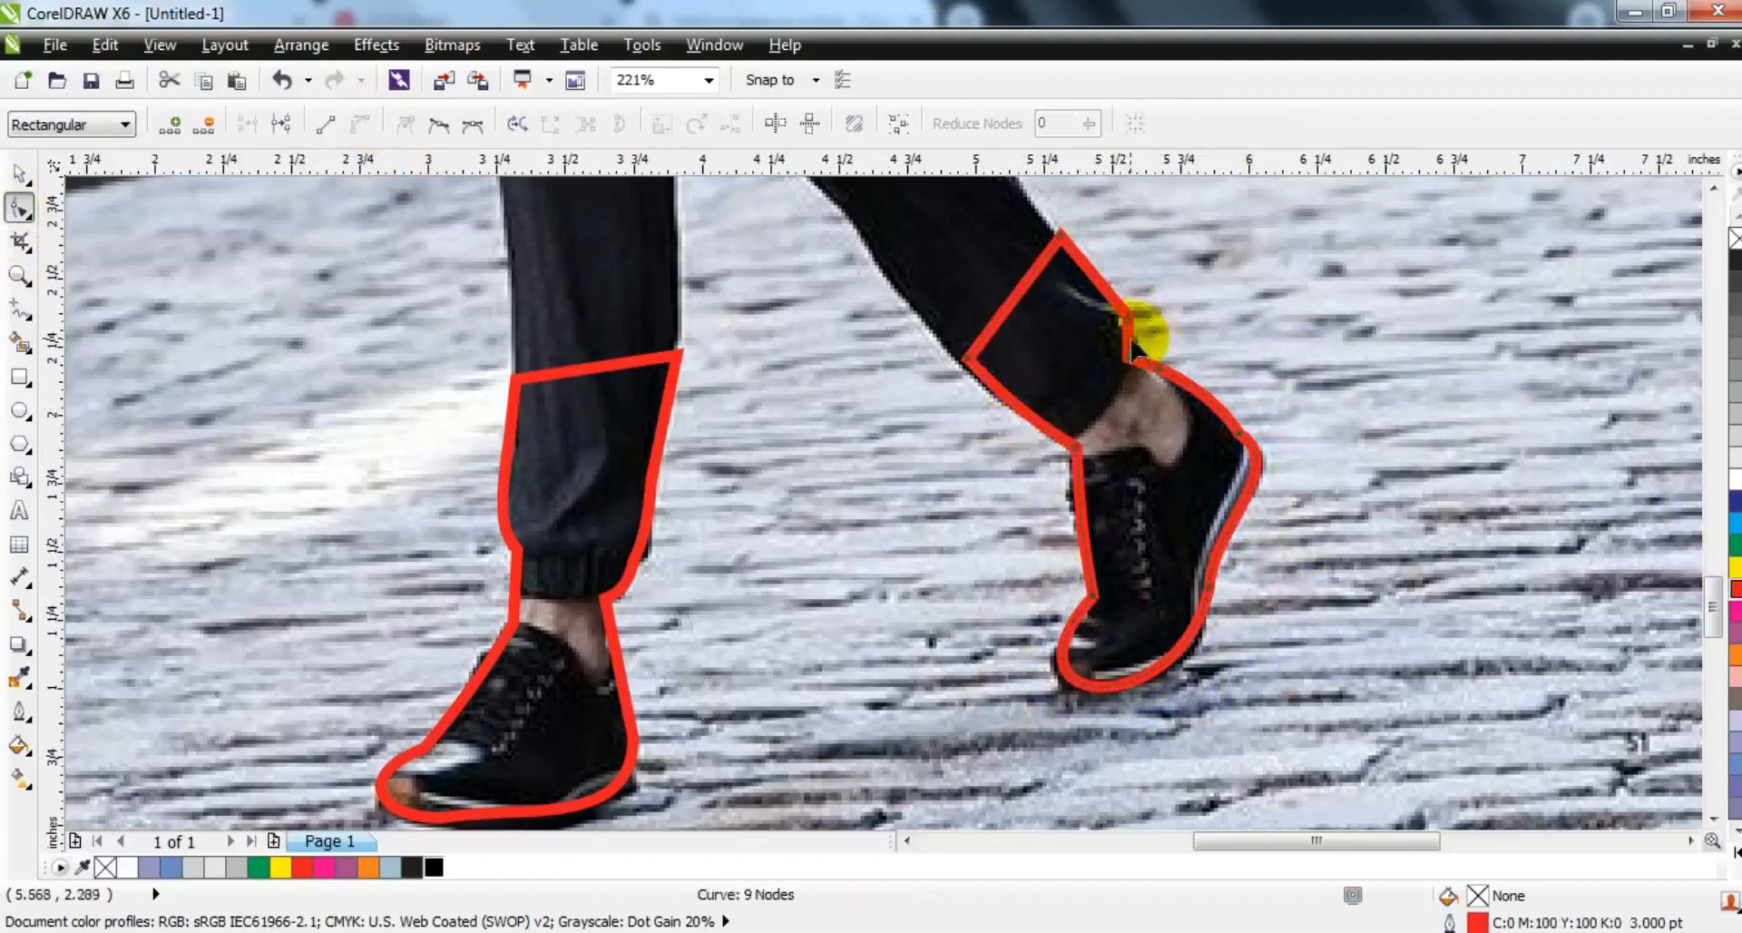
# - Select both foot outlines and weld them into one curve object
pyautogui.click(19, 172)
pyautogui.keyDown('shift'); pyautogui.click(684, 359); pyautogui.keyUp('shift')
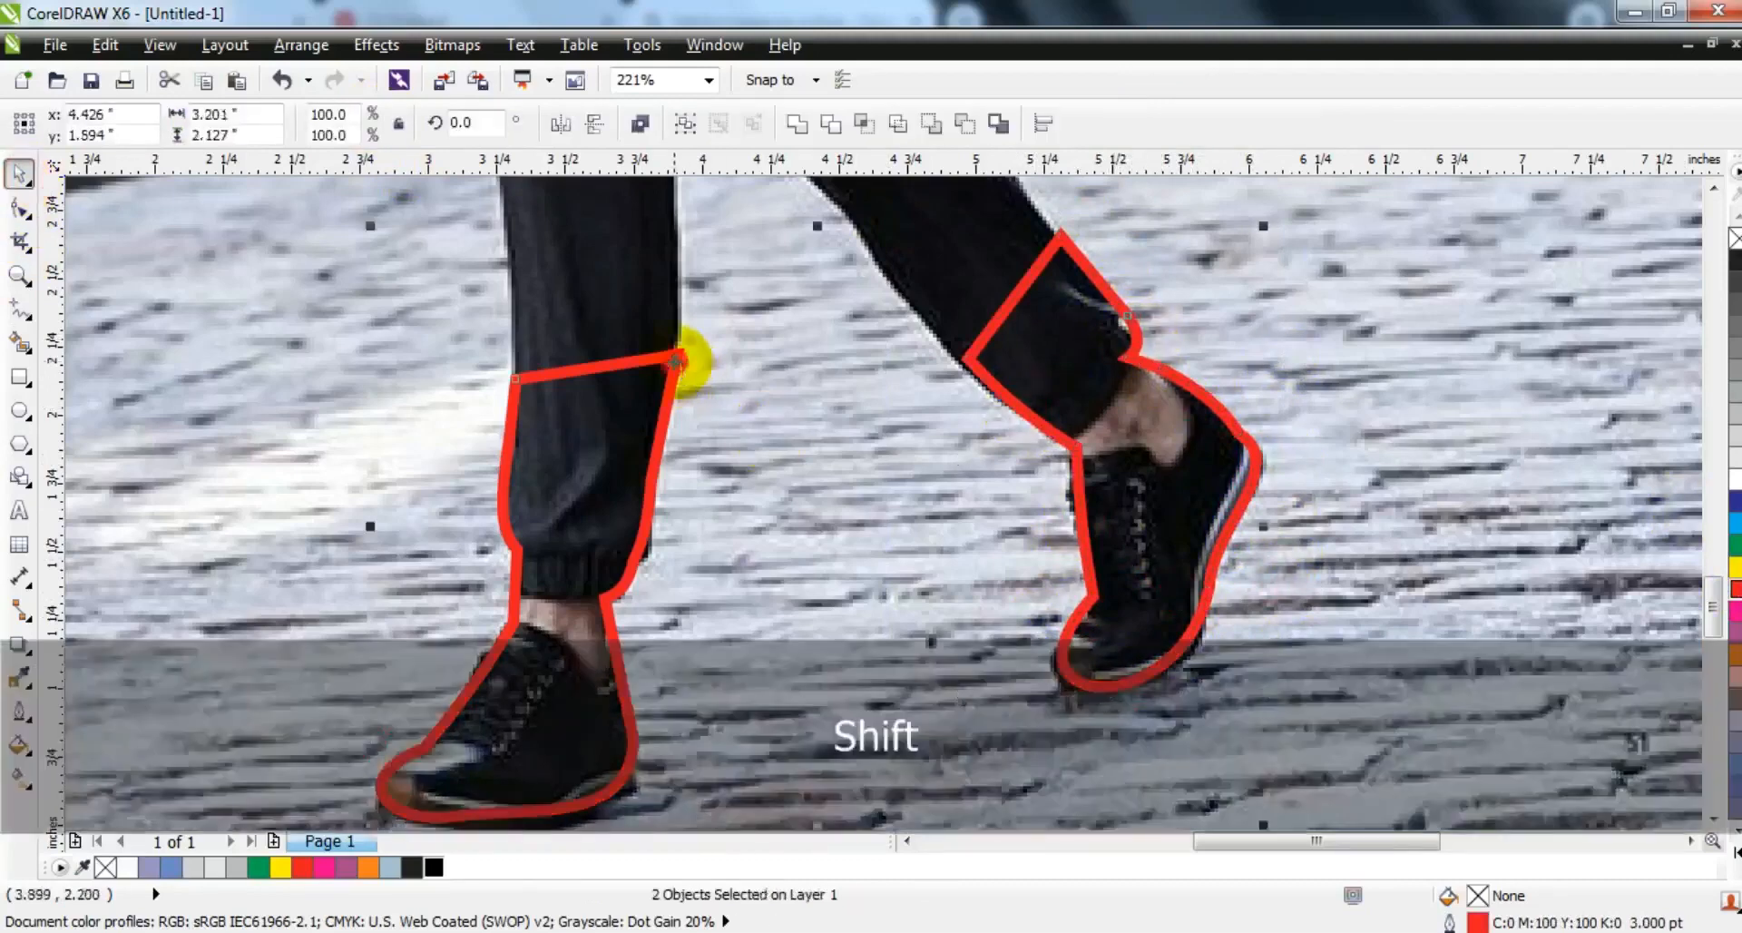
pyautogui.click(797, 128)
# - Select the street photo, try moving it off the page and undo the move
pyautogui.press('F3')
pyautogui.click(848, 437)
pyautogui.hotkey('shift', 'F2')
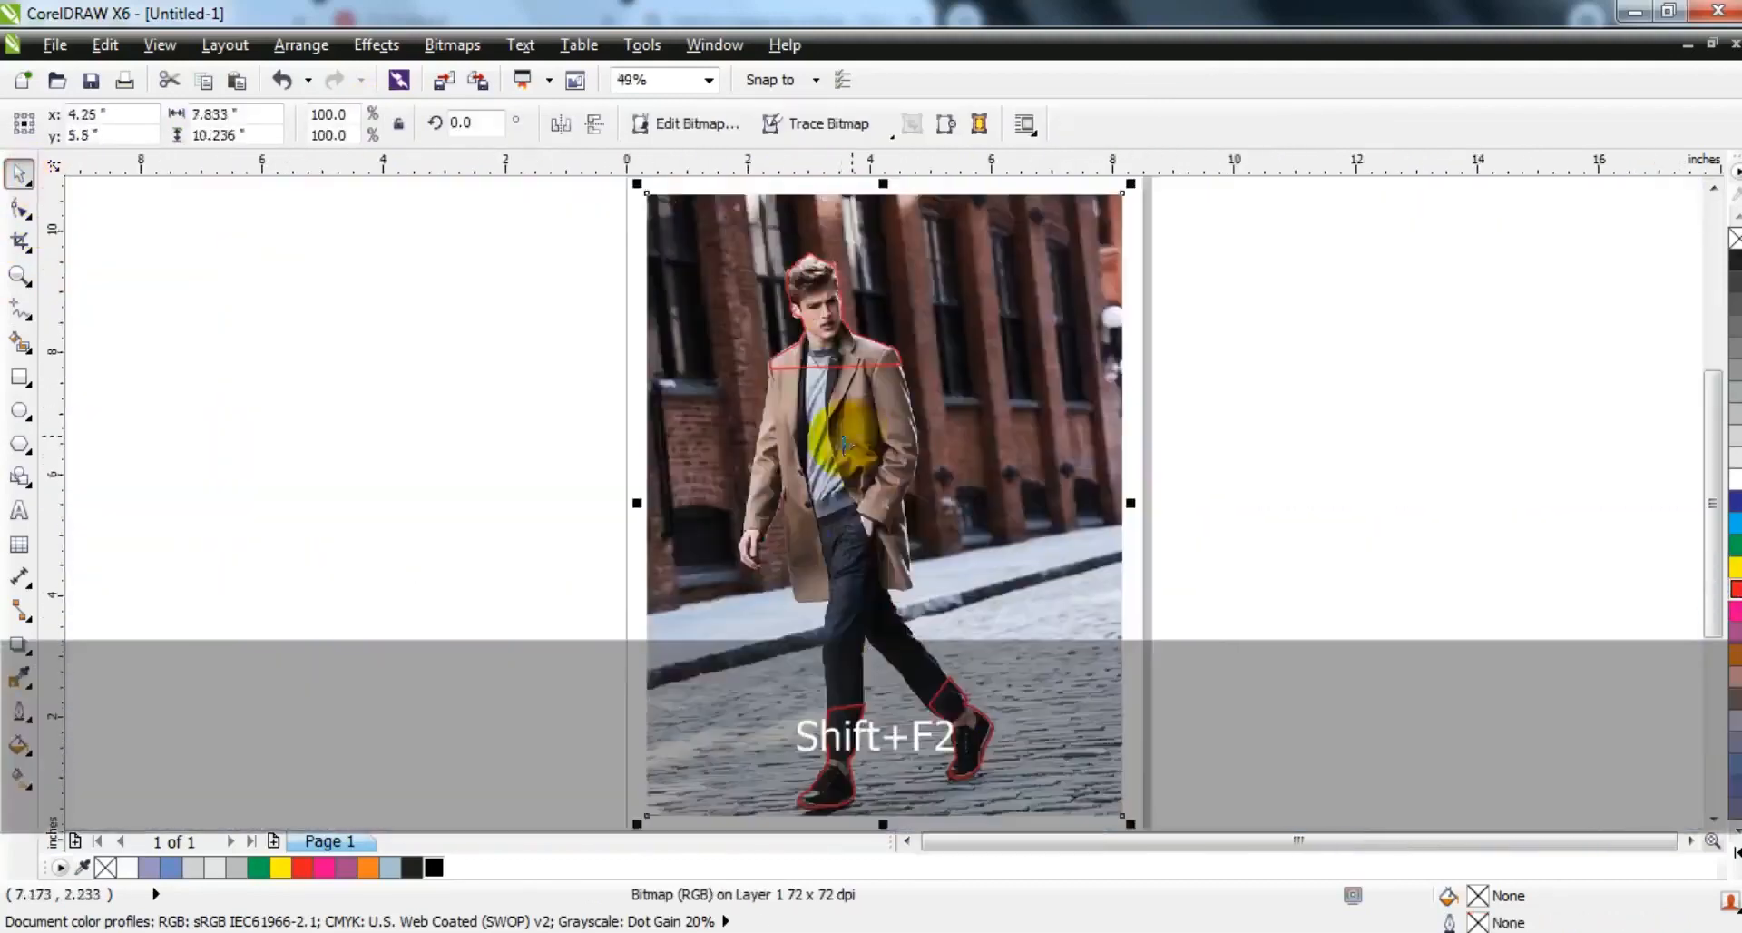
pyautogui.press('Escape')
pyautogui.click(1075, 558)
pyautogui.moveTo(1039, 534); pyautogui.dragTo(532, 544)
pyautogui.hotkey('ctrl', 'z')
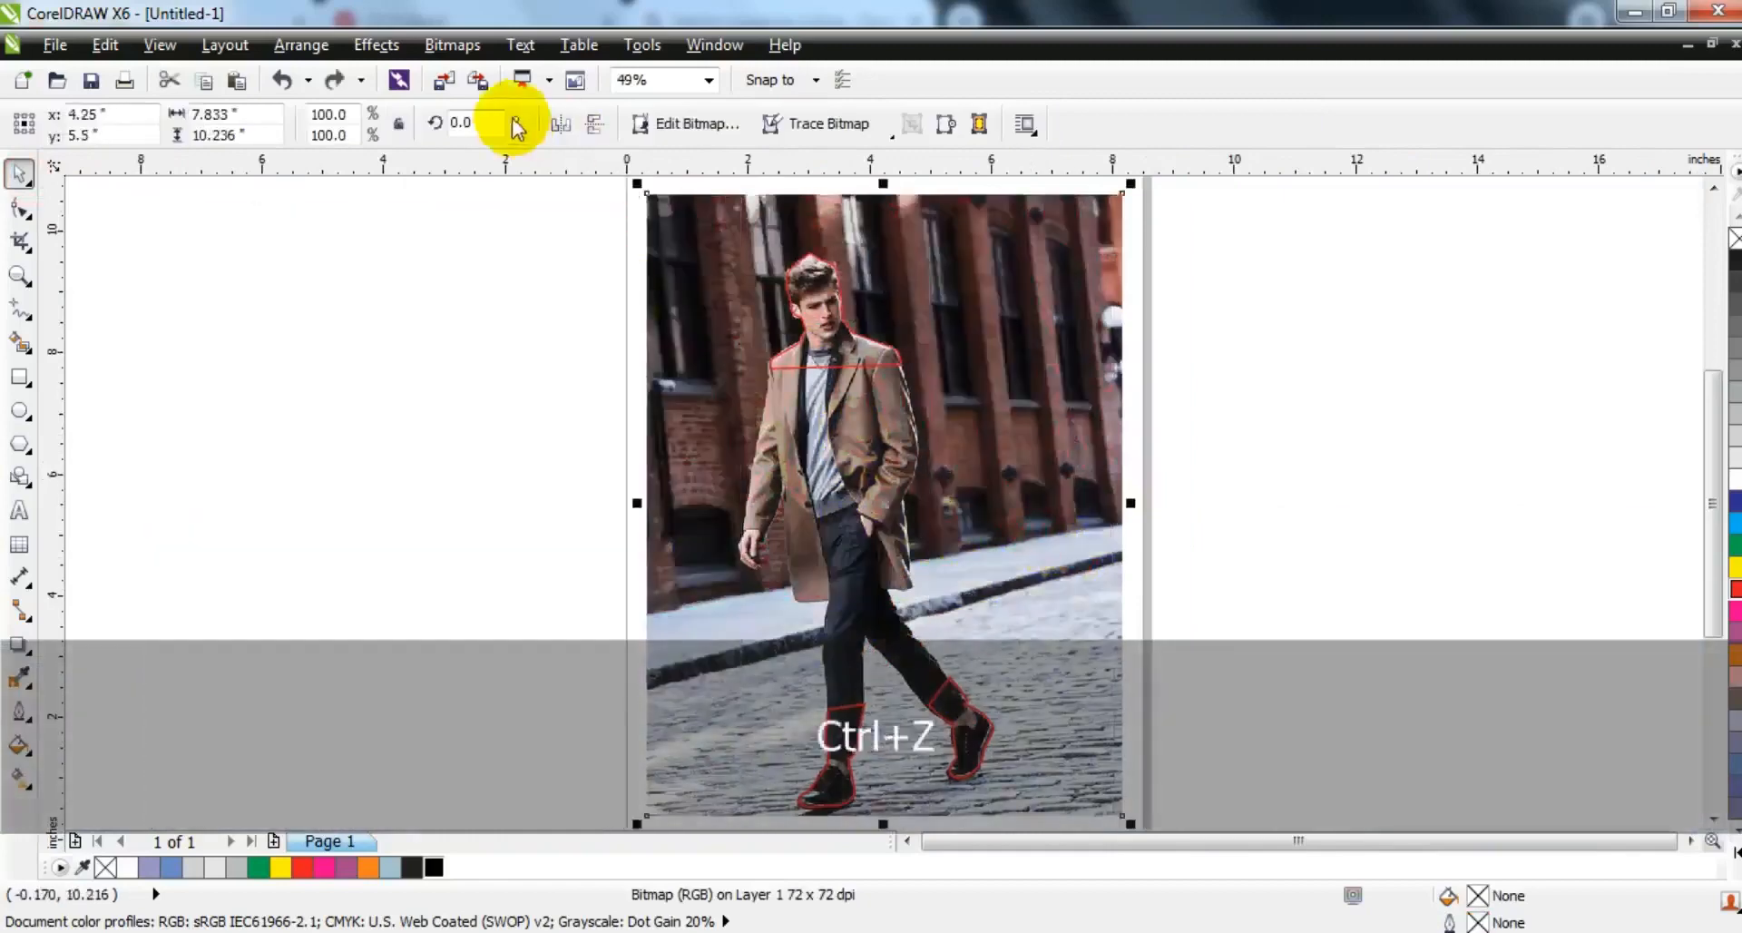
# - Place the street photo copy inside the welded foot outlines with PowerClip
pyautogui.click(376, 45)
pyautogui.moveTo(571, 406)
pyautogui.click(635, 408)
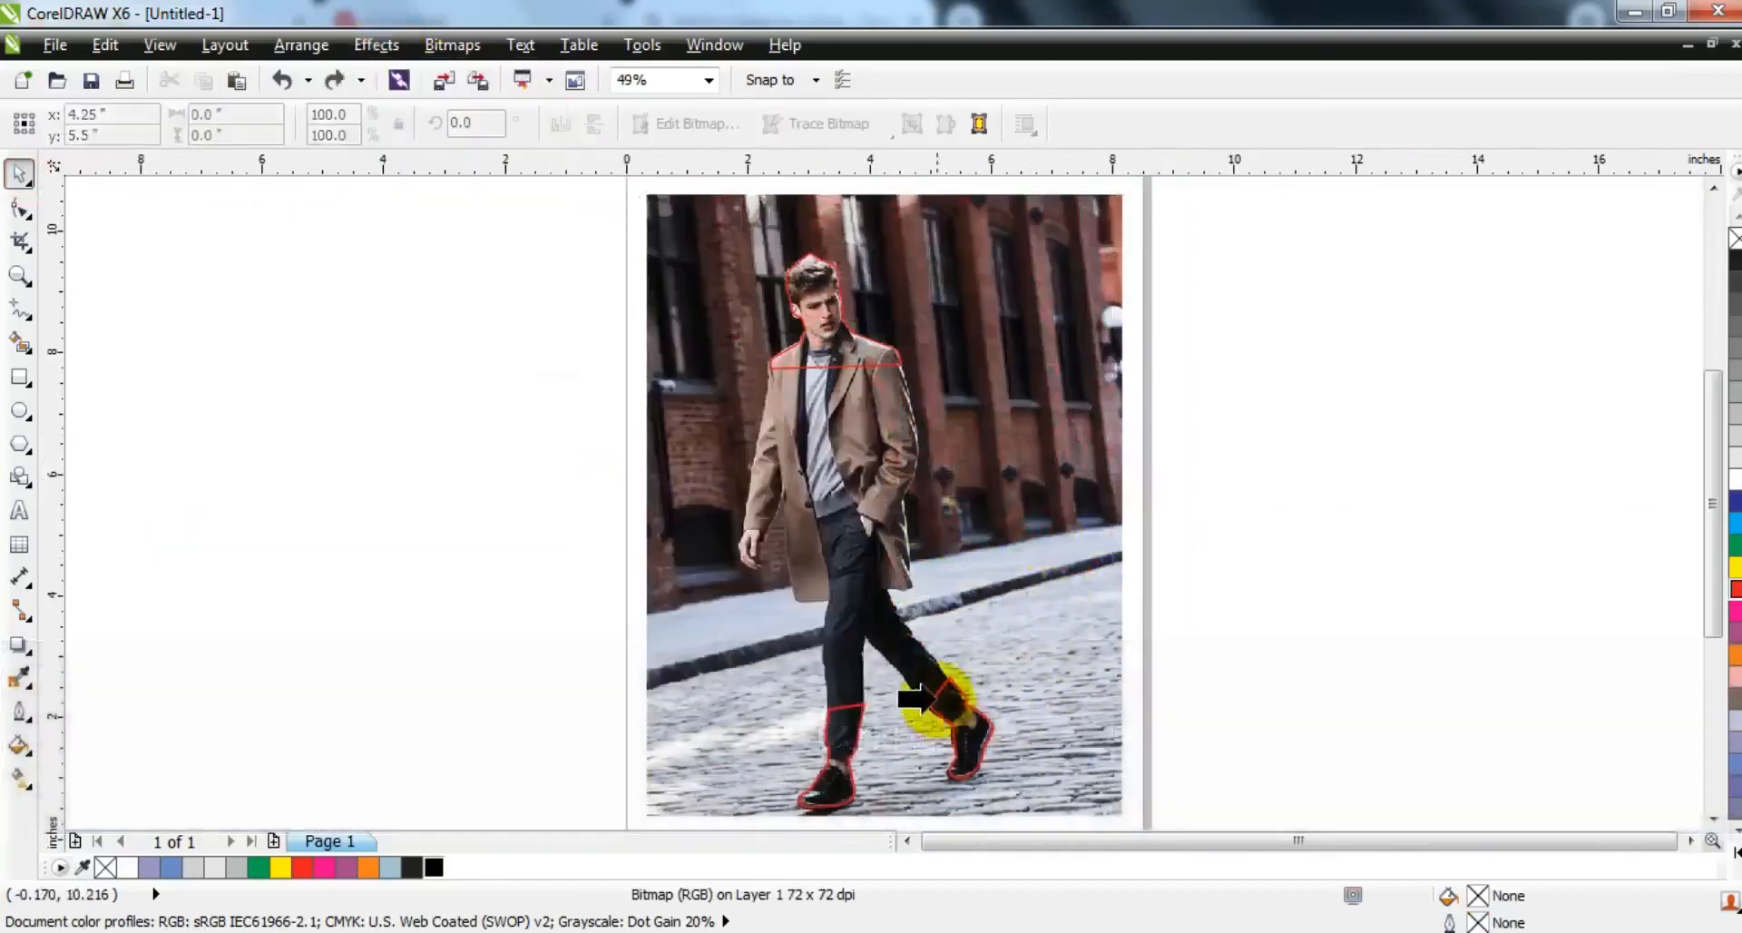
pyautogui.click(946, 683)
# - Select the head and foot cut-outs together, try moving them off the page and undo the move
pyautogui.keyDown('shift'); pyautogui.click(817, 368); pyautogui.keyUp('shift')
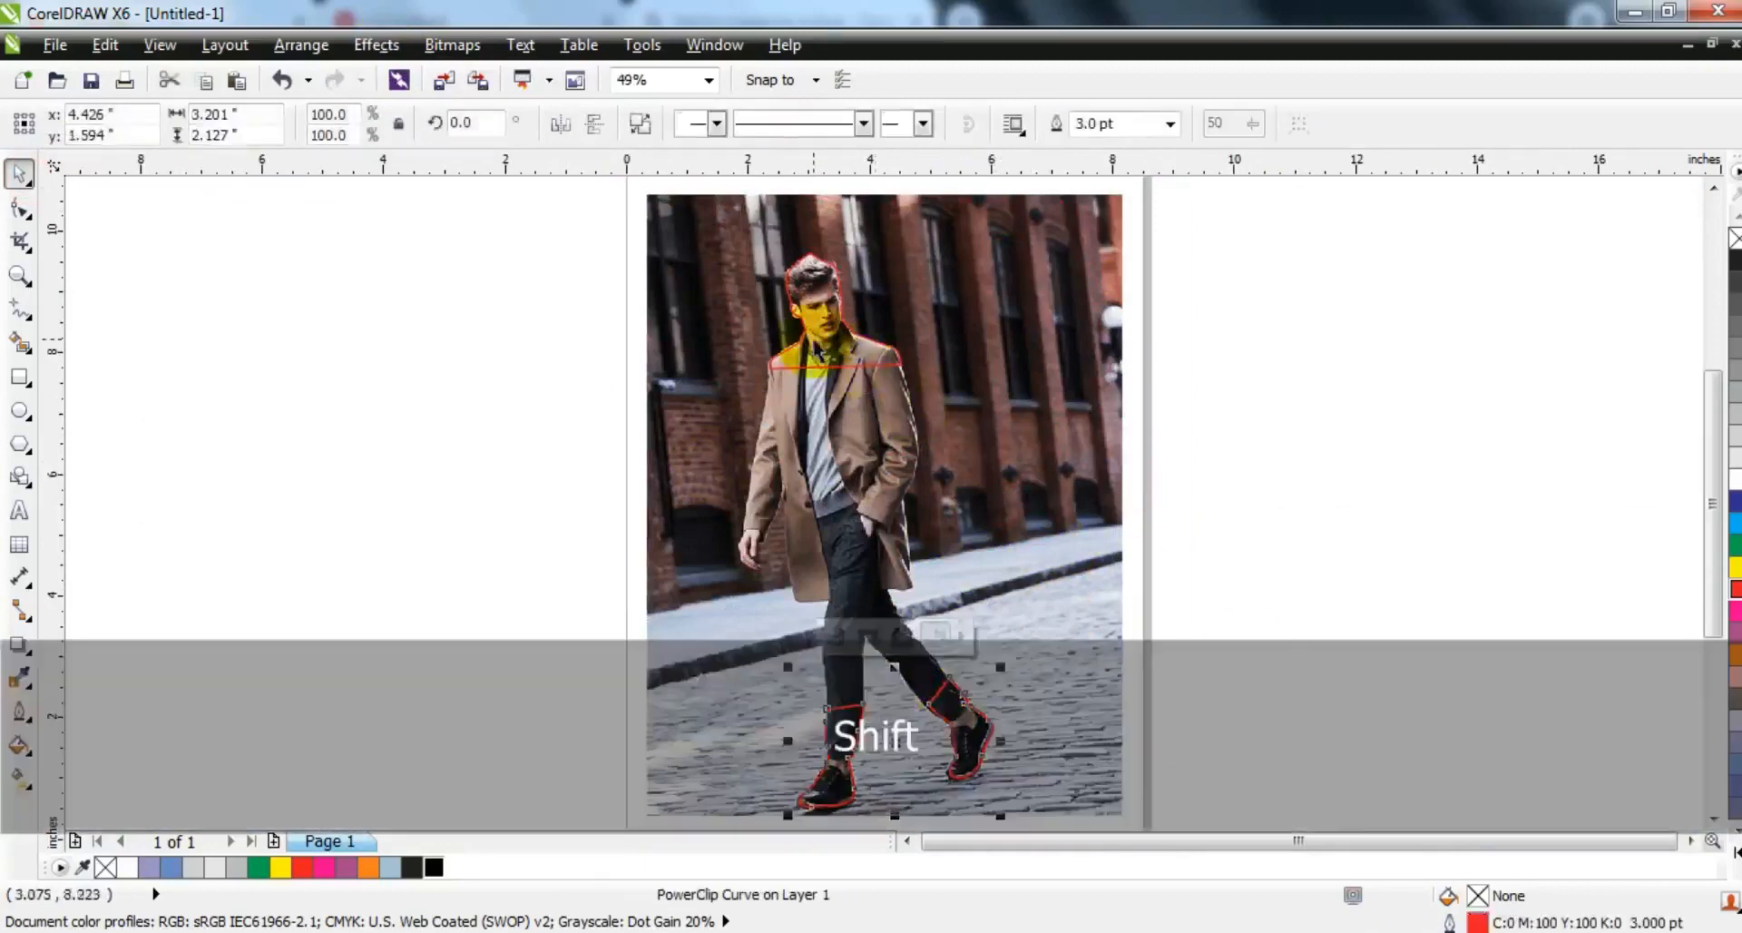
pyautogui.moveTo(816, 369); pyautogui.dragTo(1236, 384)
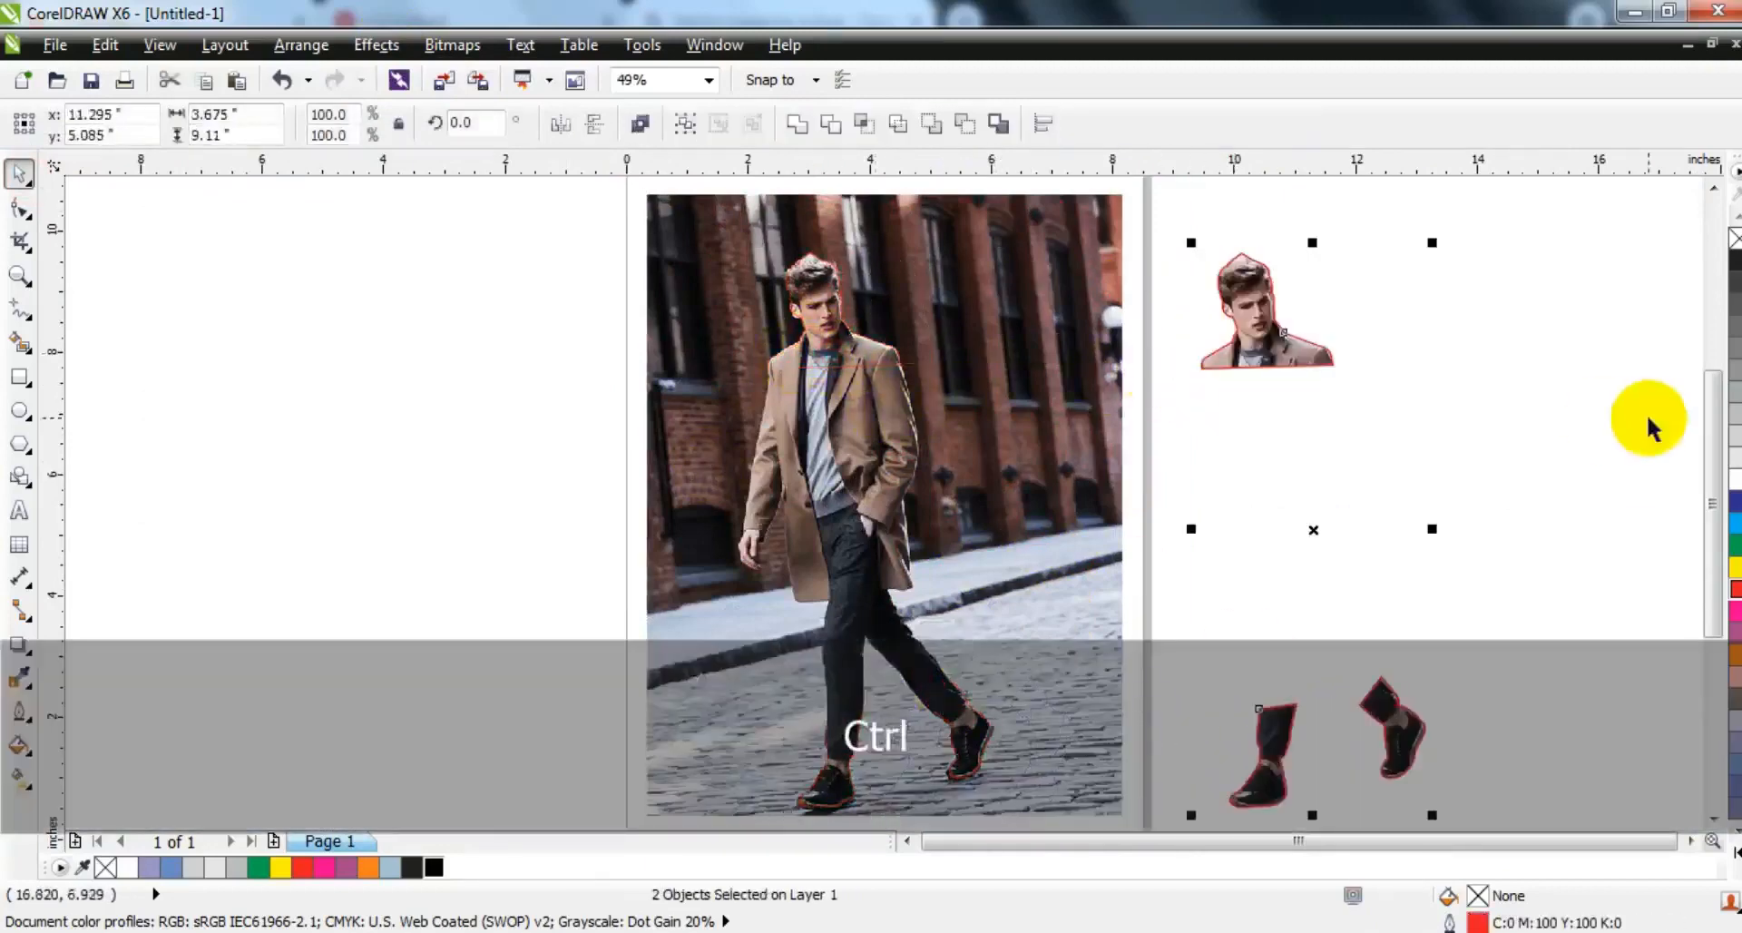
pyautogui.hotkey('ctrl', 'z')
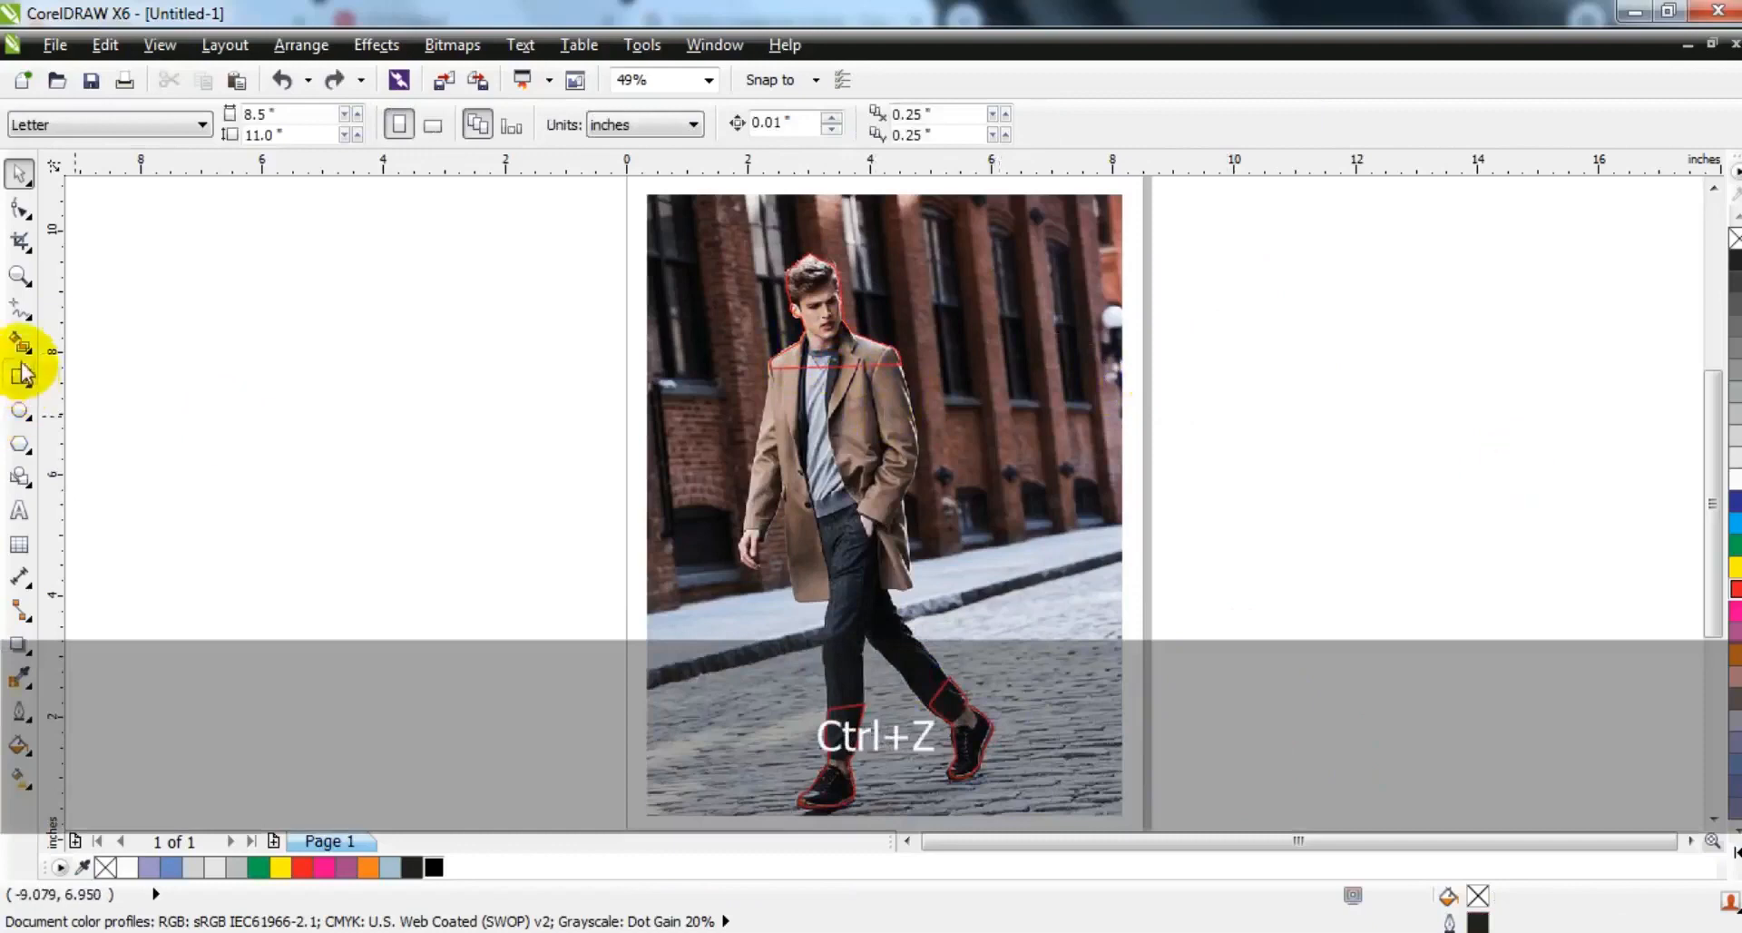
# - Draw a rectangle around the man's body from face to ankles and adjust it to about 4.58 by 7.04 inches
pyautogui.click(20, 377)
pyautogui.moveTo(714, 314); pyautogui.dragTo(997, 760)
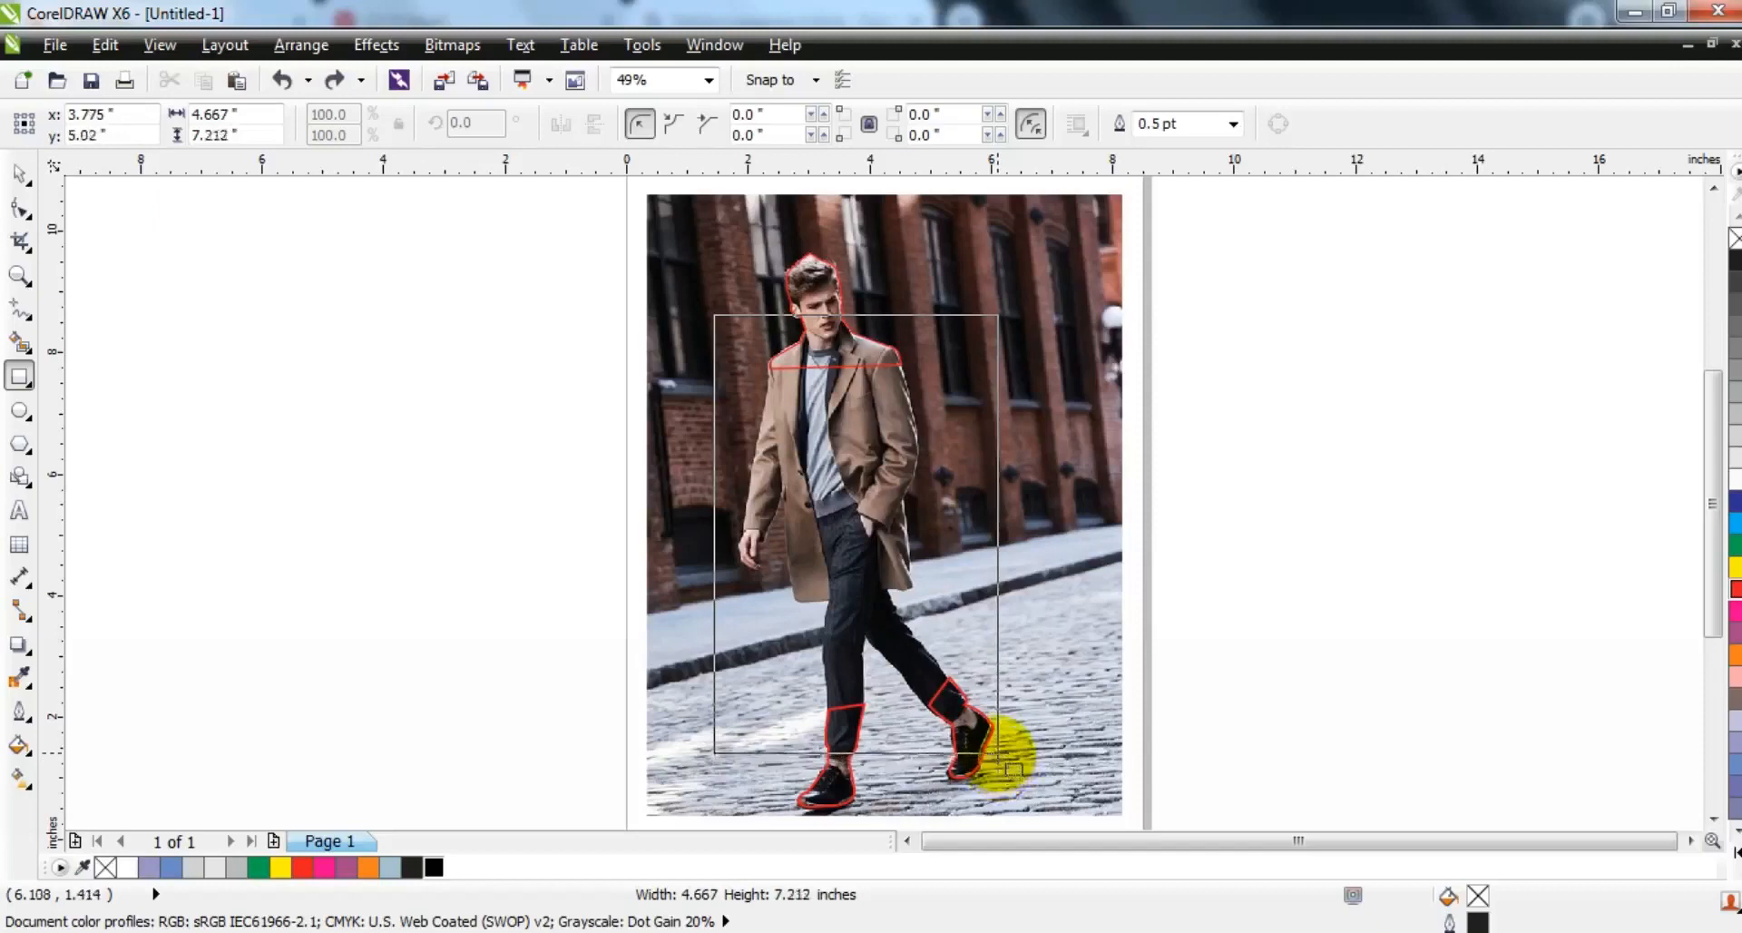
pyautogui.moveTo(997, 760); pyautogui.dragTo(998, 759)
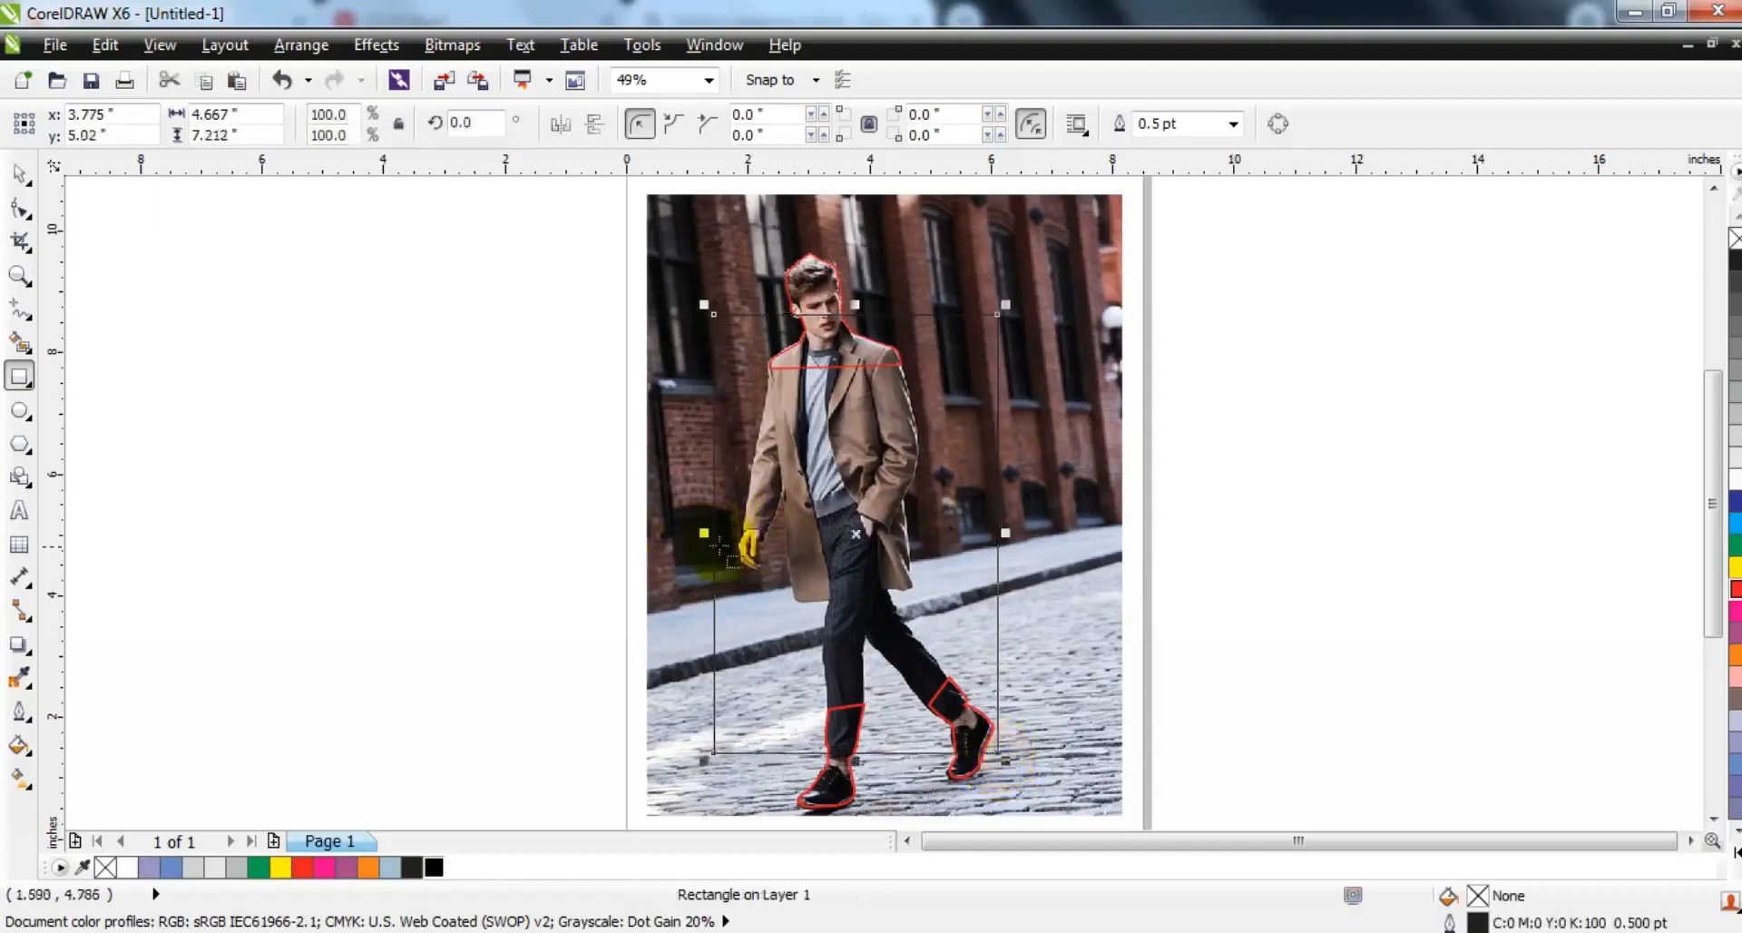
pyautogui.moveTo(711, 538); pyautogui.dragTo(717, 539)
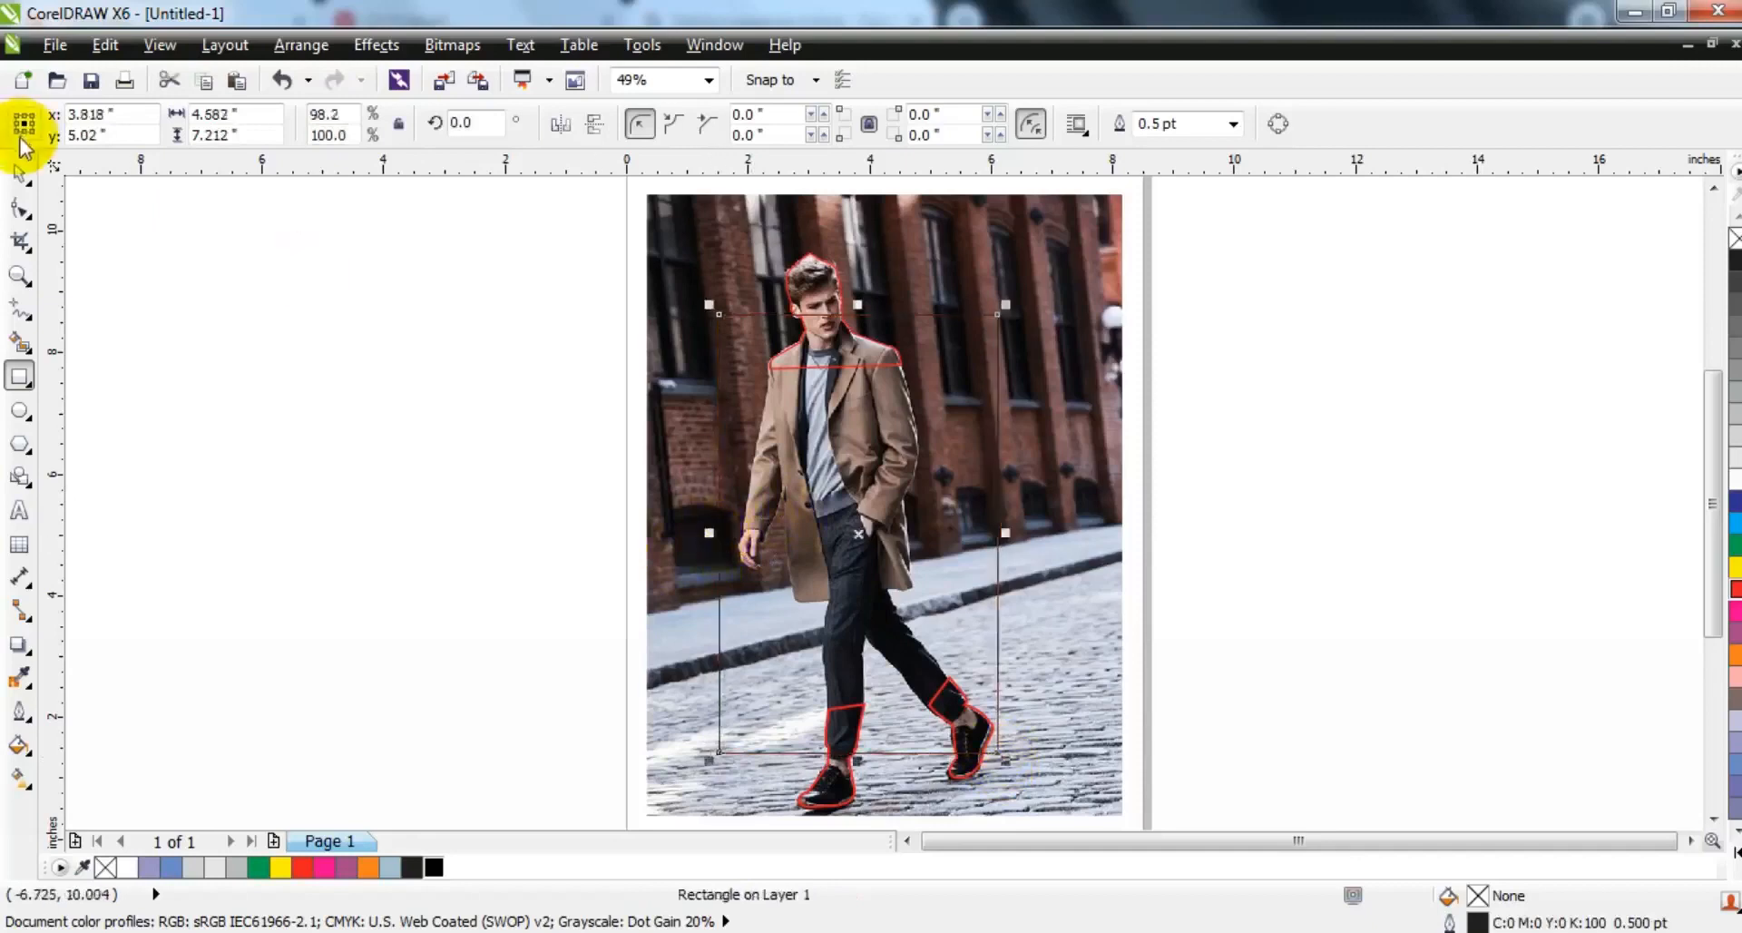
pyautogui.click(16, 177)
pyautogui.moveTo(862, 304); pyautogui.dragTo(861, 312)
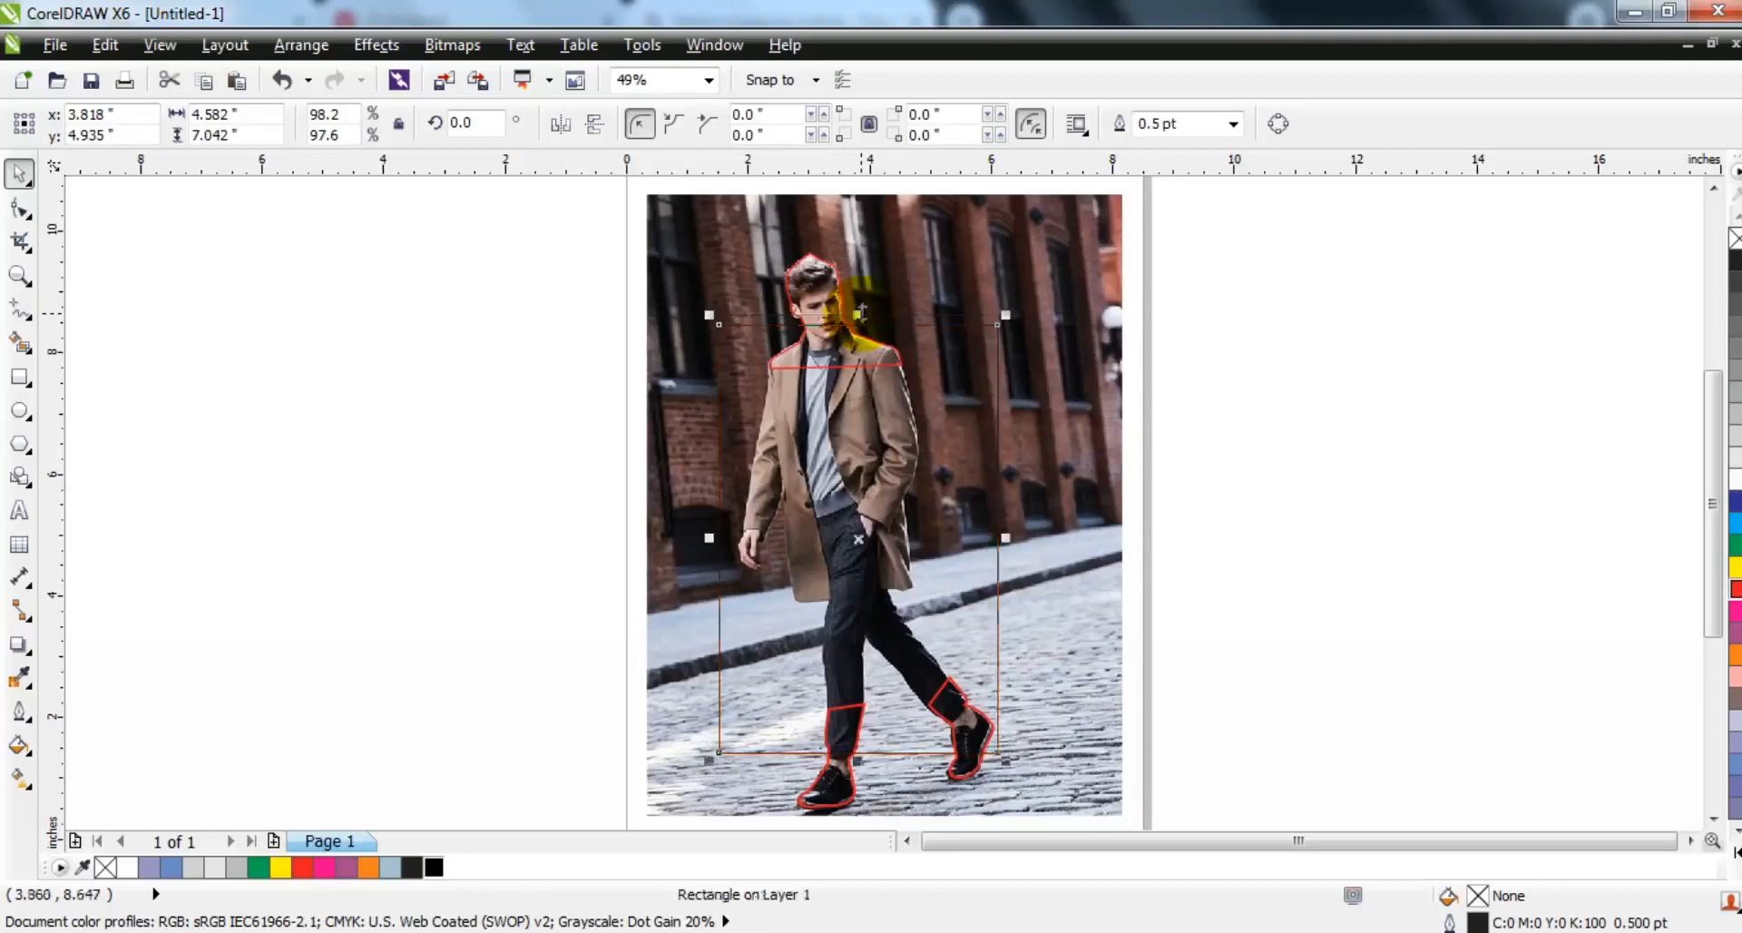
# - Select the street photo and place it inside the new rectangle with PowerClip
pyautogui.click(1194, 428)
pyautogui.click(1109, 413)
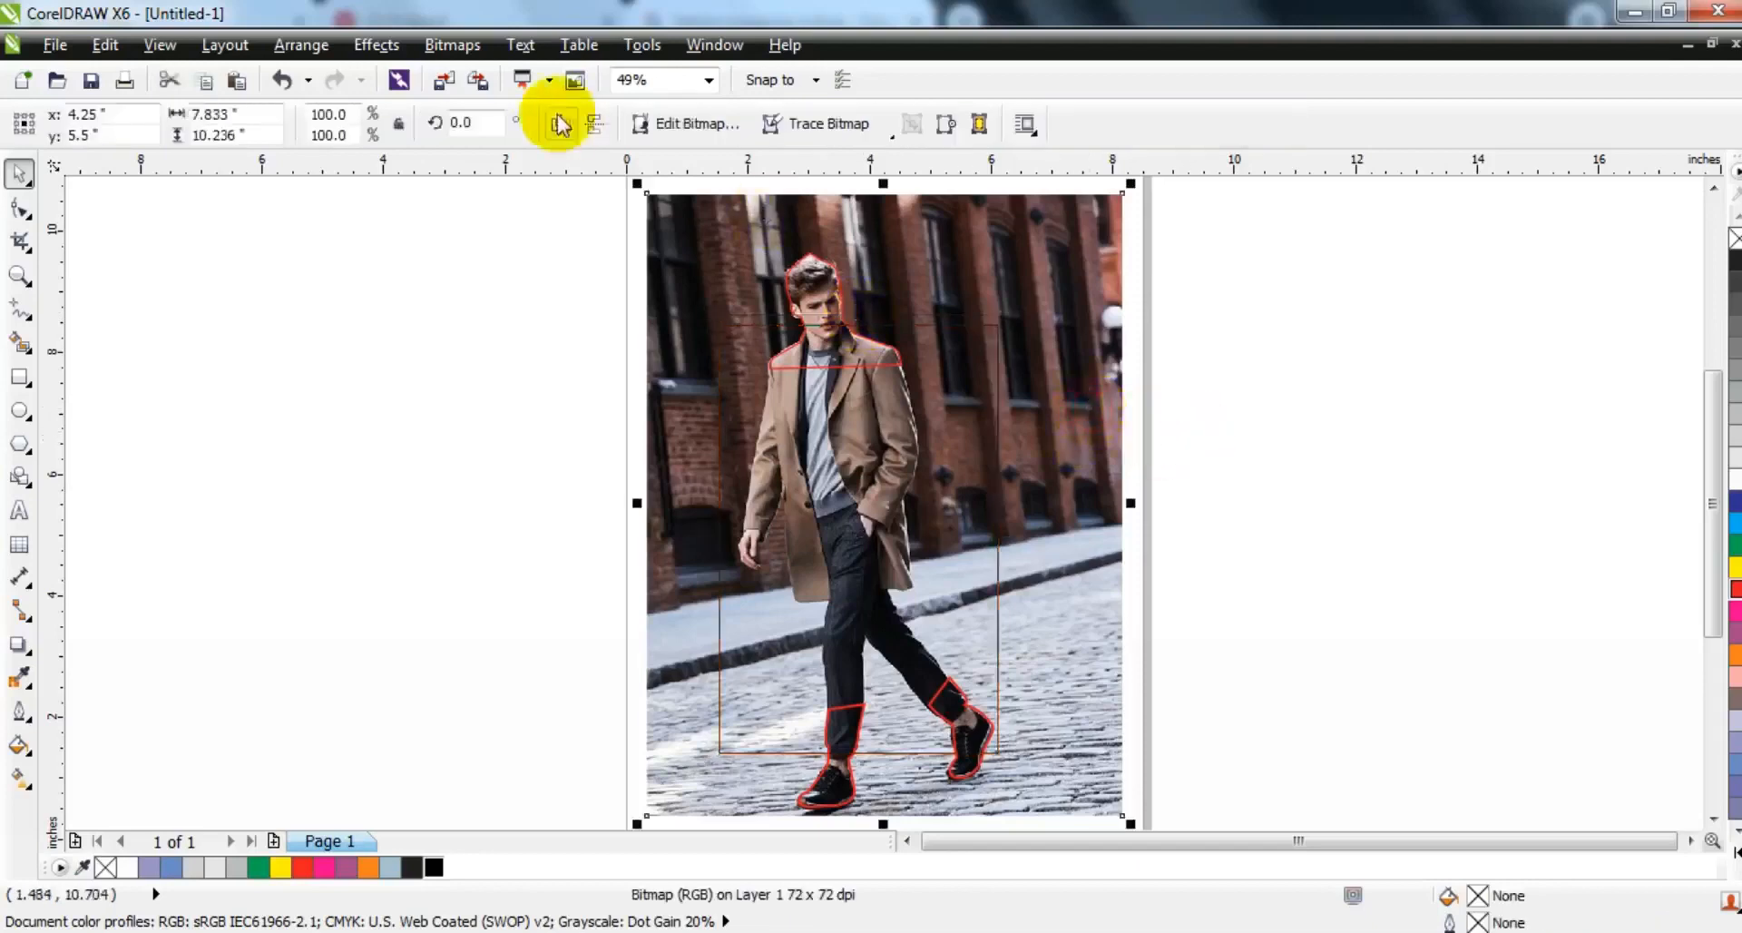
pyautogui.click(377, 44)
pyautogui.moveTo(509, 406)
pyautogui.click(617, 384)
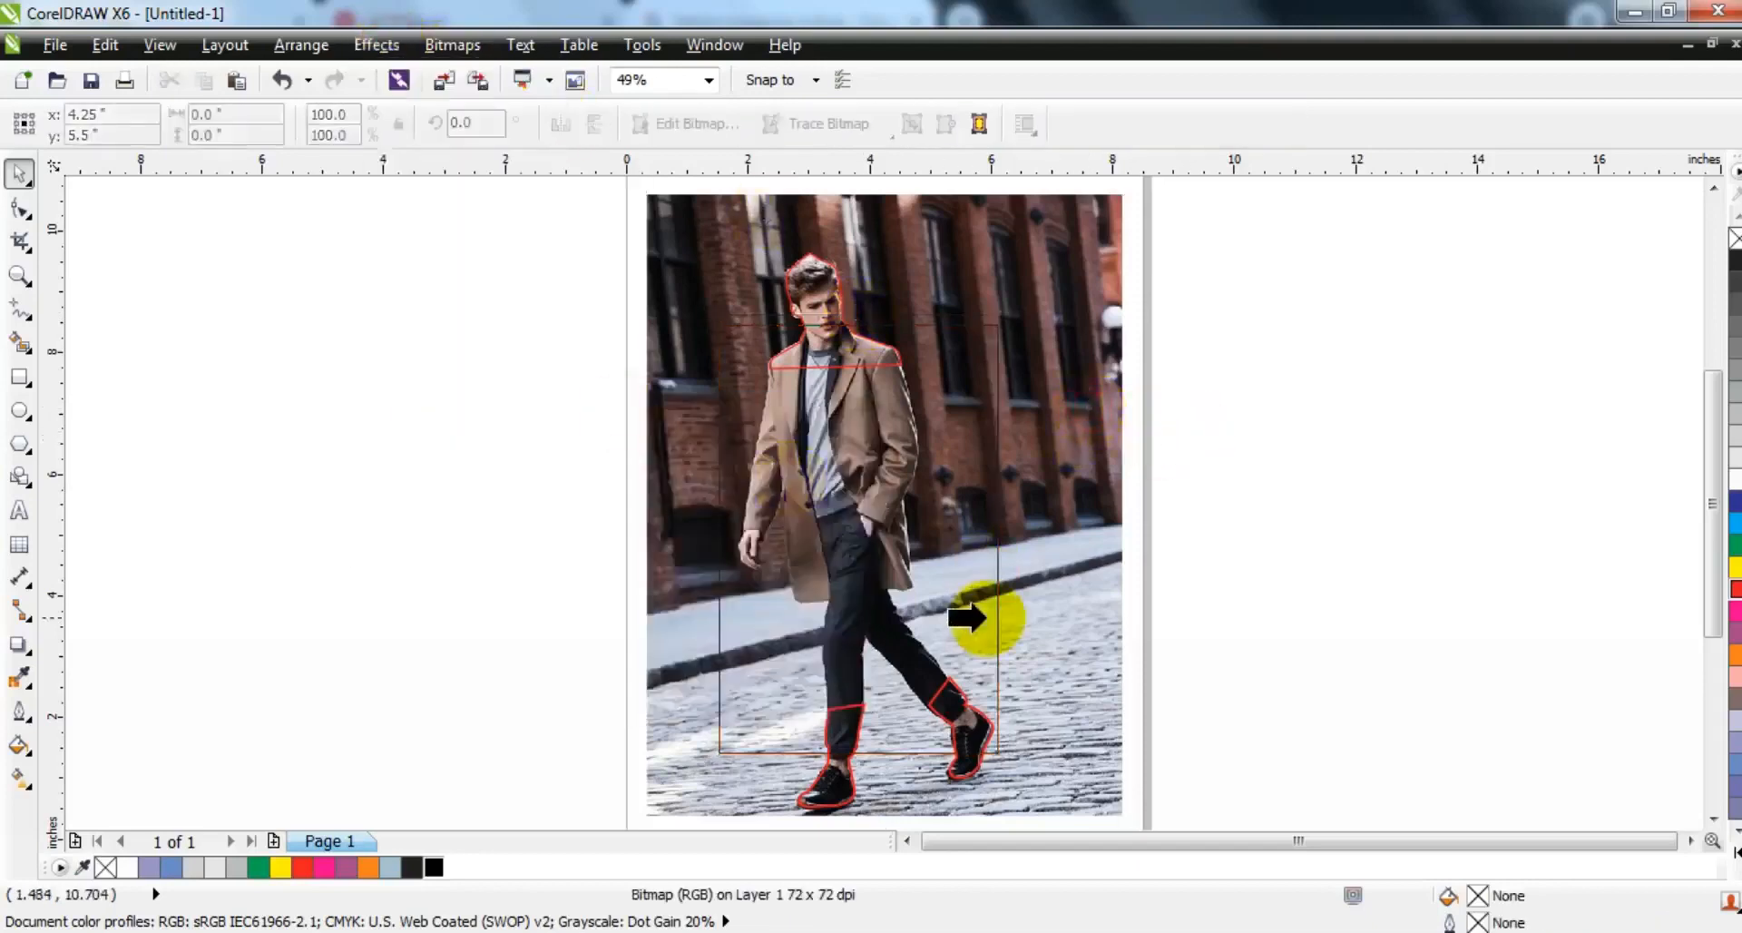
pyautogui.click(995, 619)
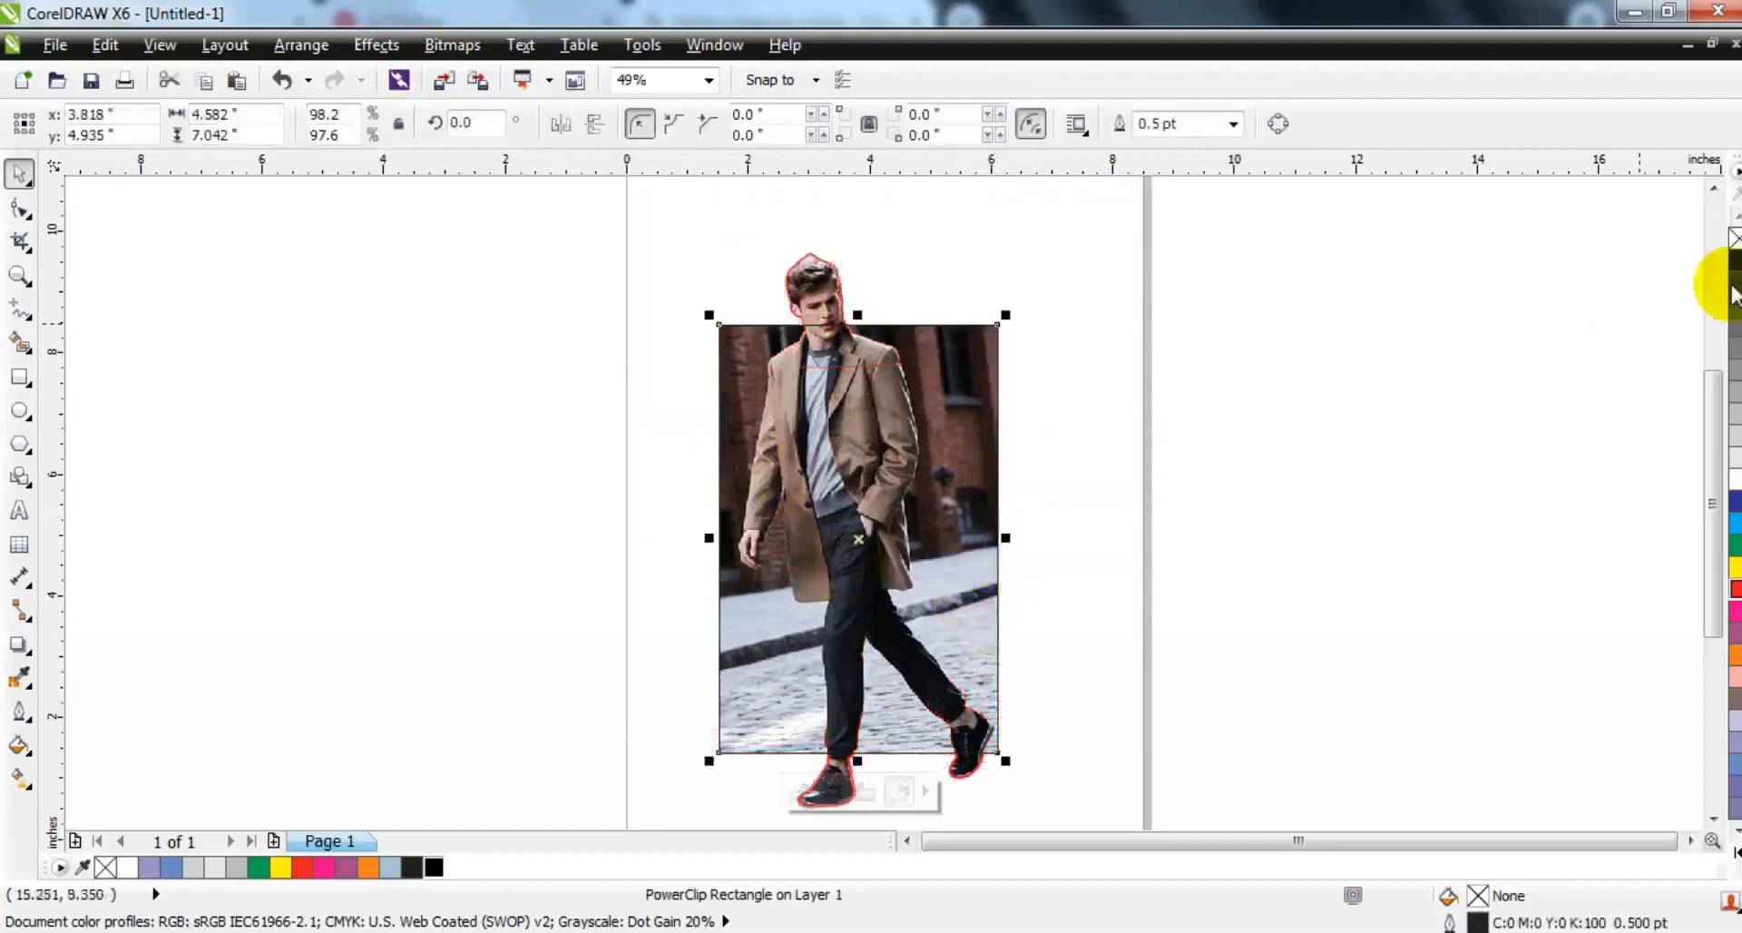
# - Select the rectangle, head and foot PowerClips, remove their outlines and group them
pyautogui.click(1382, 334)
pyautogui.moveTo(852, 586); pyautogui.dragTo(550, 822)
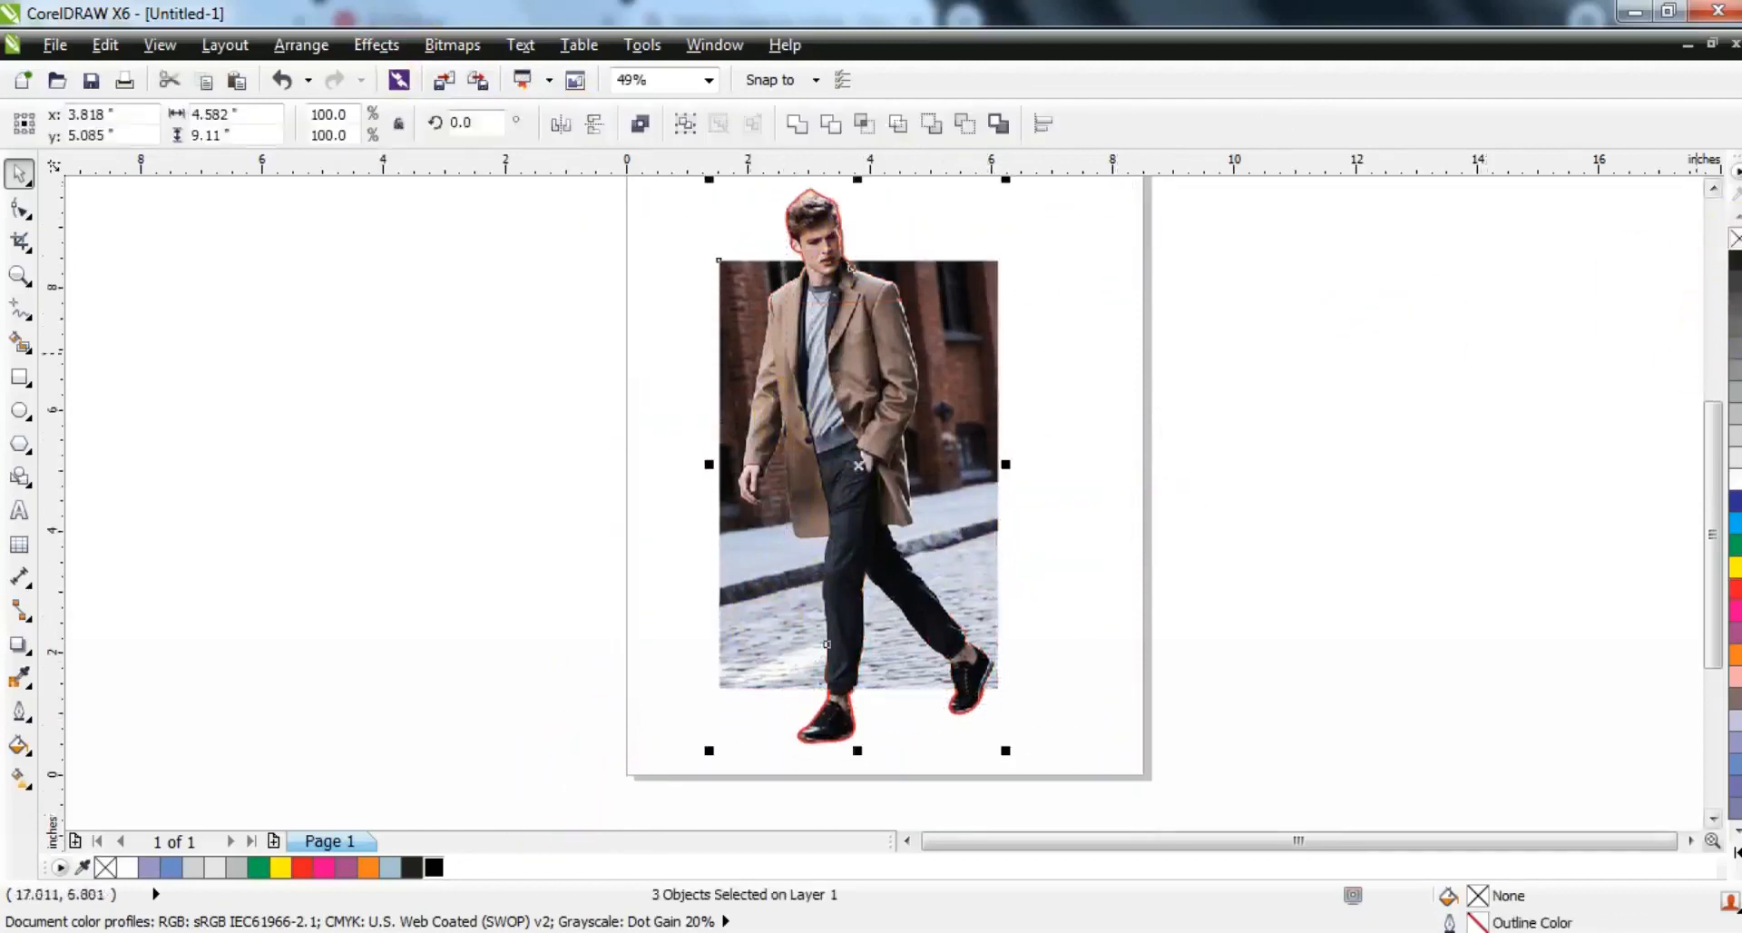
pyautogui.press('ctrl')
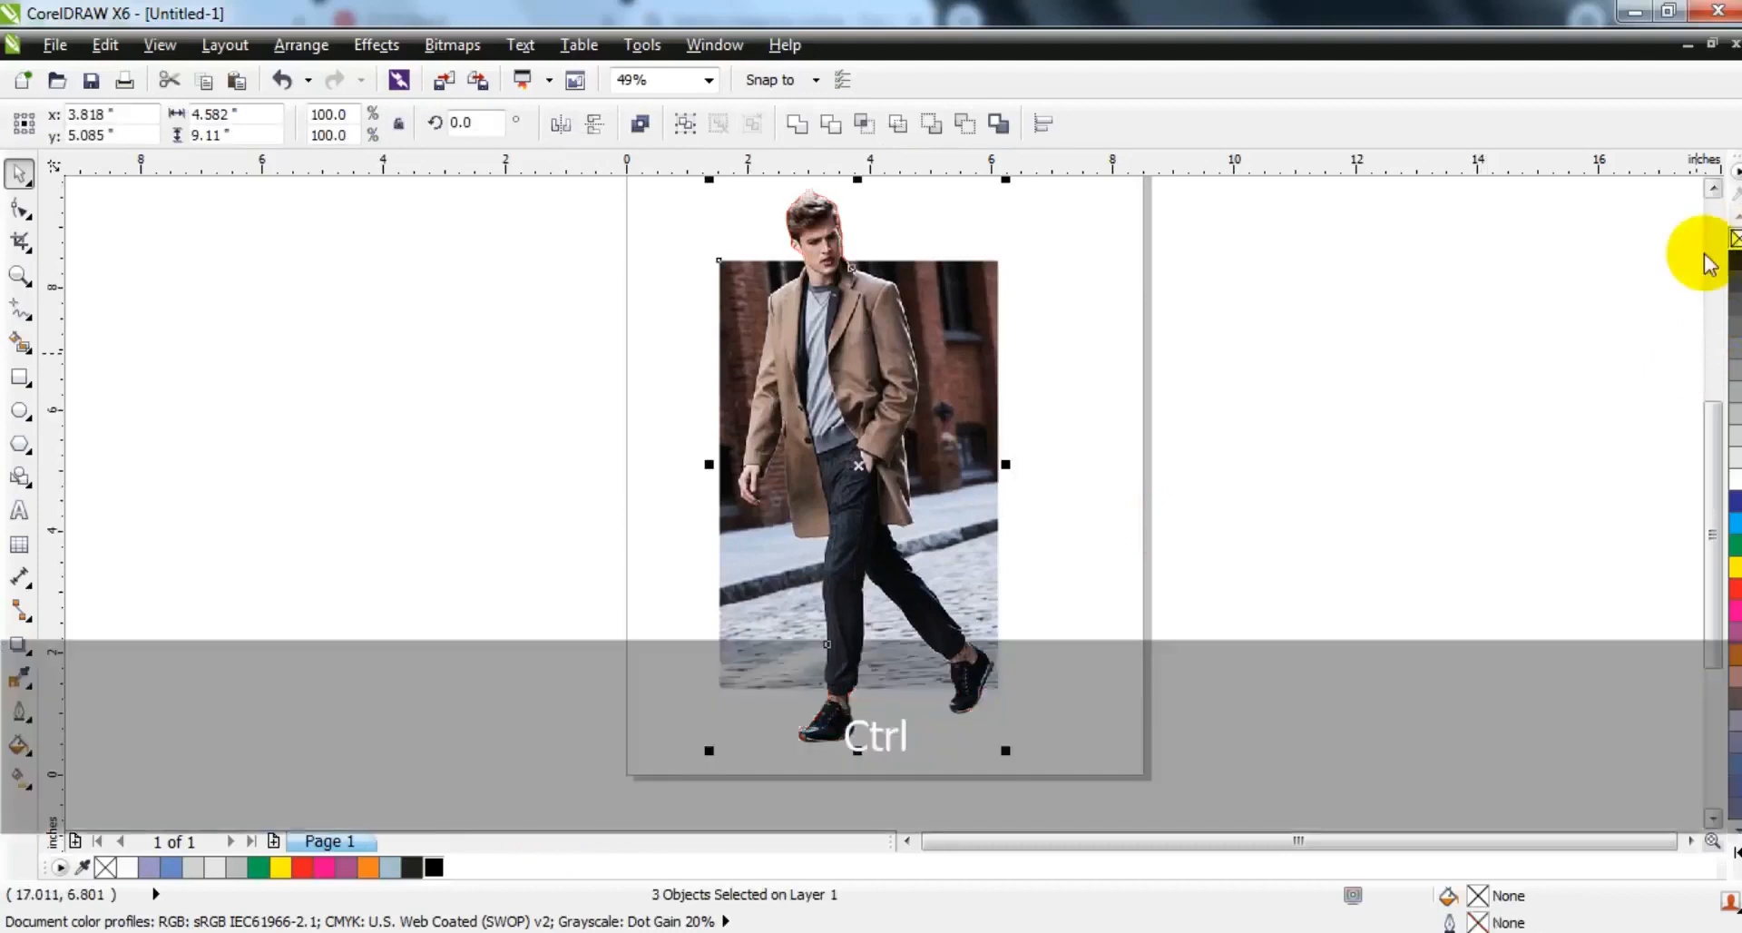
pyautogui.hotkey('ctrl', 'g')
# - Move the grouped picture straight up slightly on the page
pyautogui.hotkey('shift', 'F2')
pyautogui.press('Escape')
pyautogui.press('ctrl')
pyautogui.moveTo(977, 454); pyautogui.dragTo(971, 440)
pyautogui.hotkey('shift', 'F2')
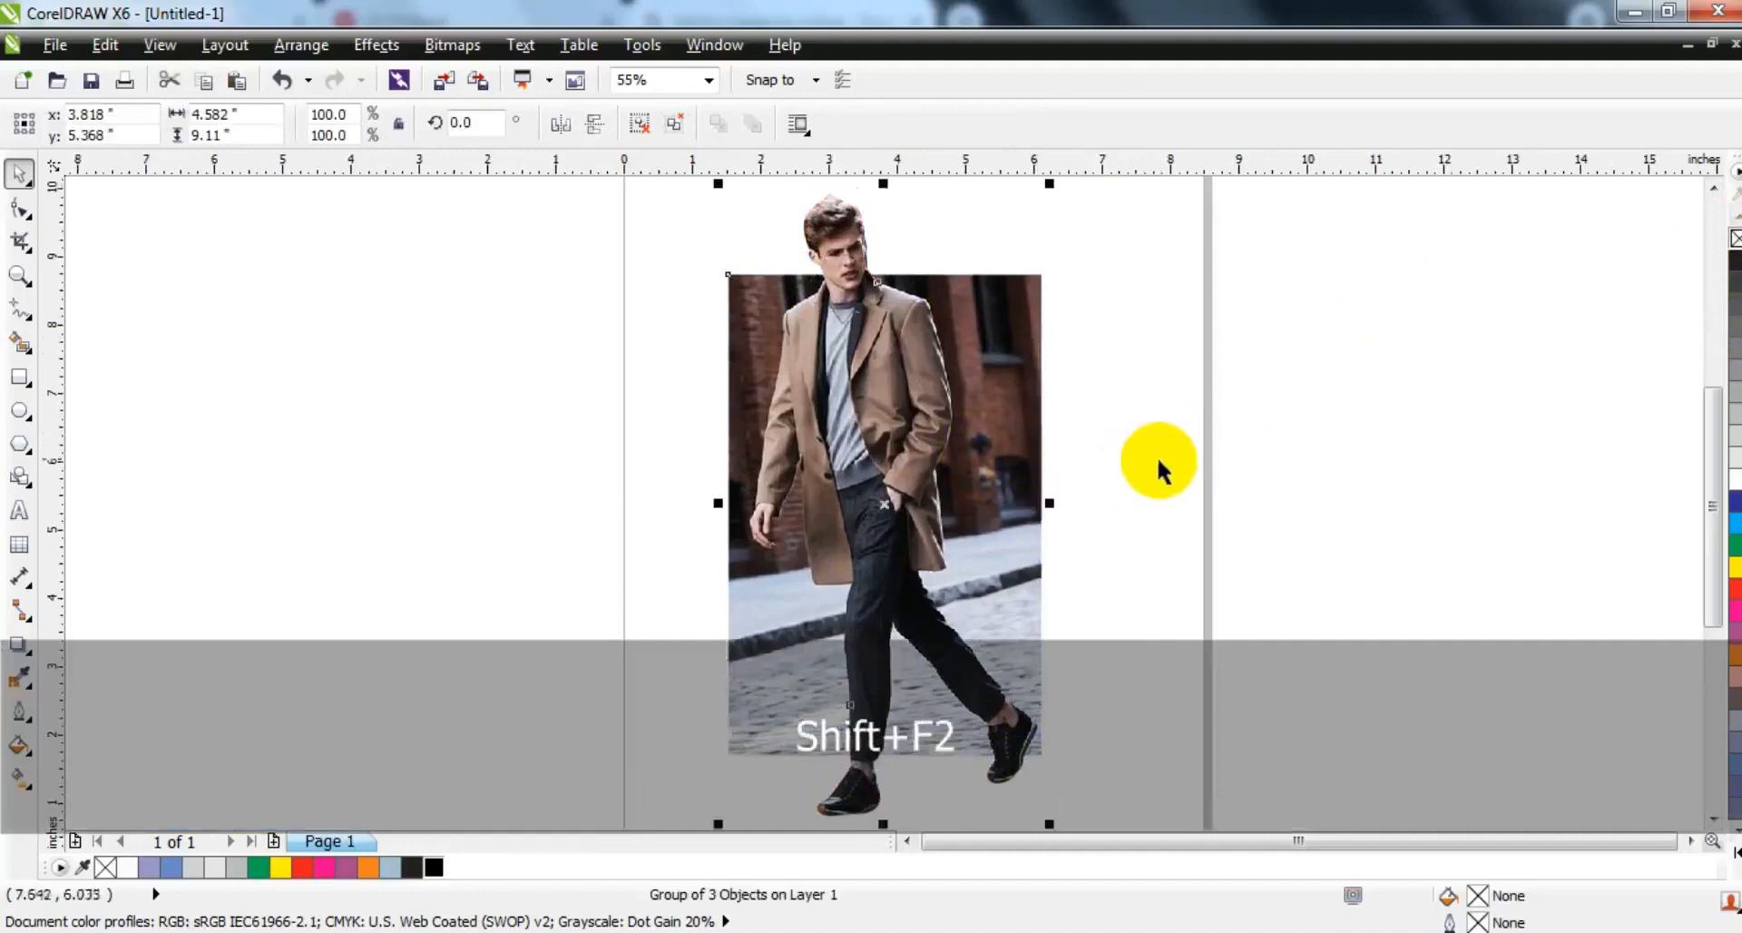
pyautogui.click(1169, 481)
# - Draw an outer frame rectangle around the man with a 2.0 pt outline, sized about 4.32 by 7.48 inches
pyautogui.click(19, 377)
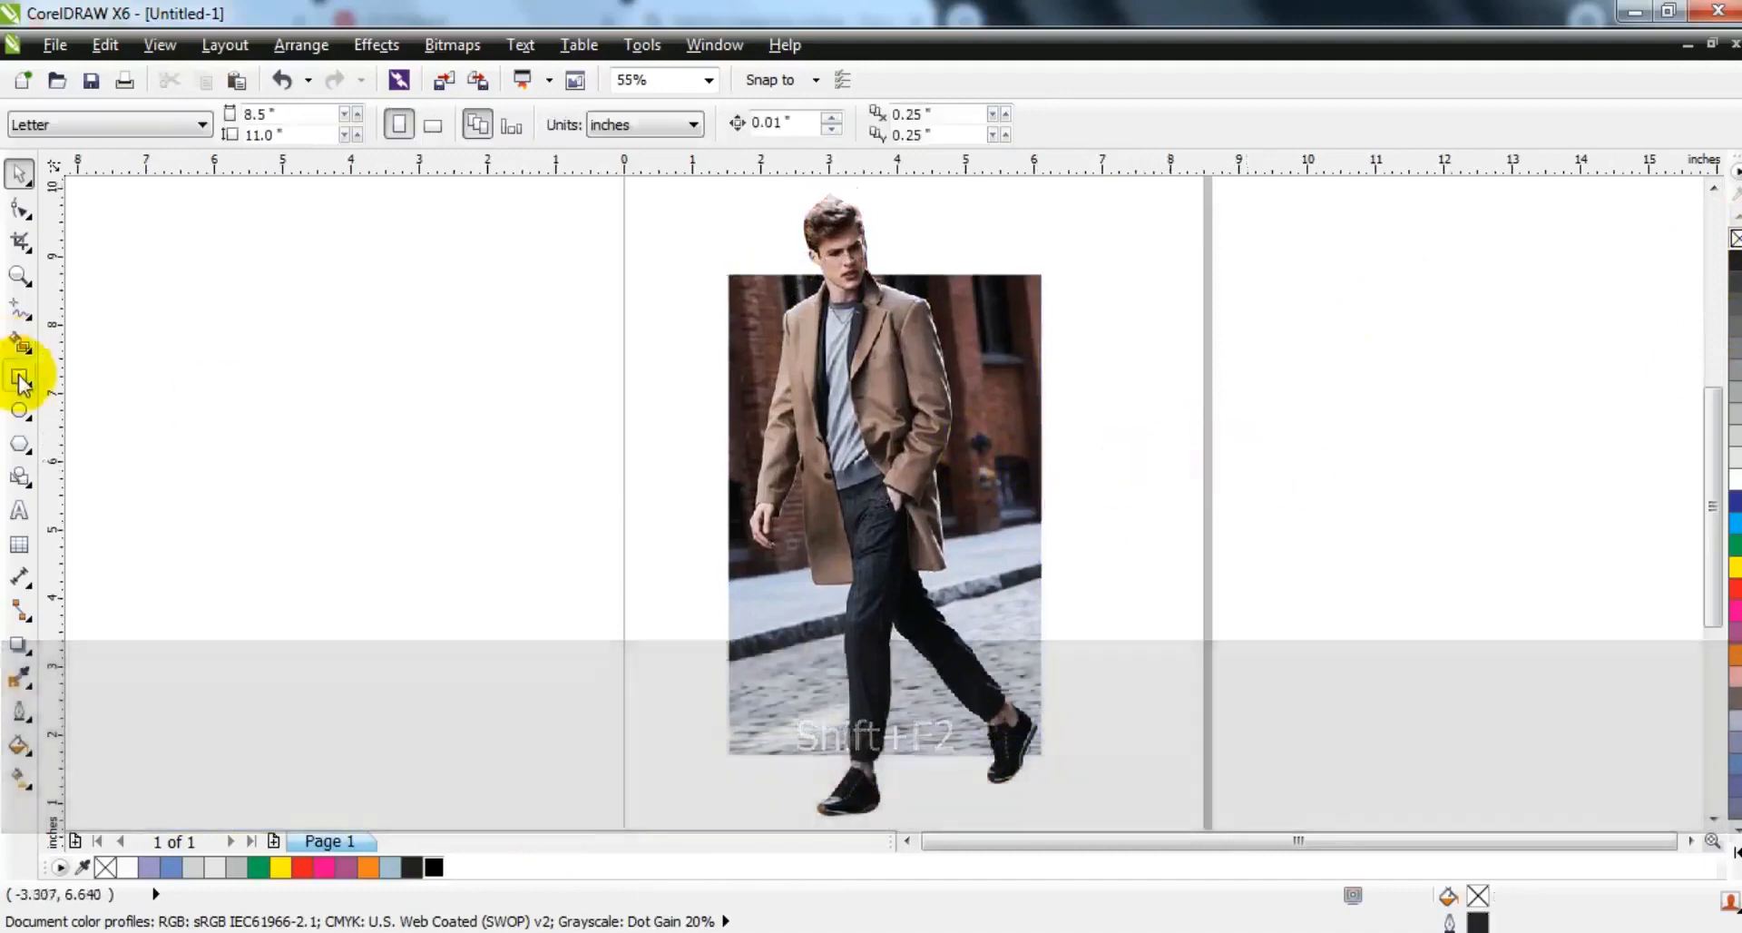
pyautogui.click(1232, 123)
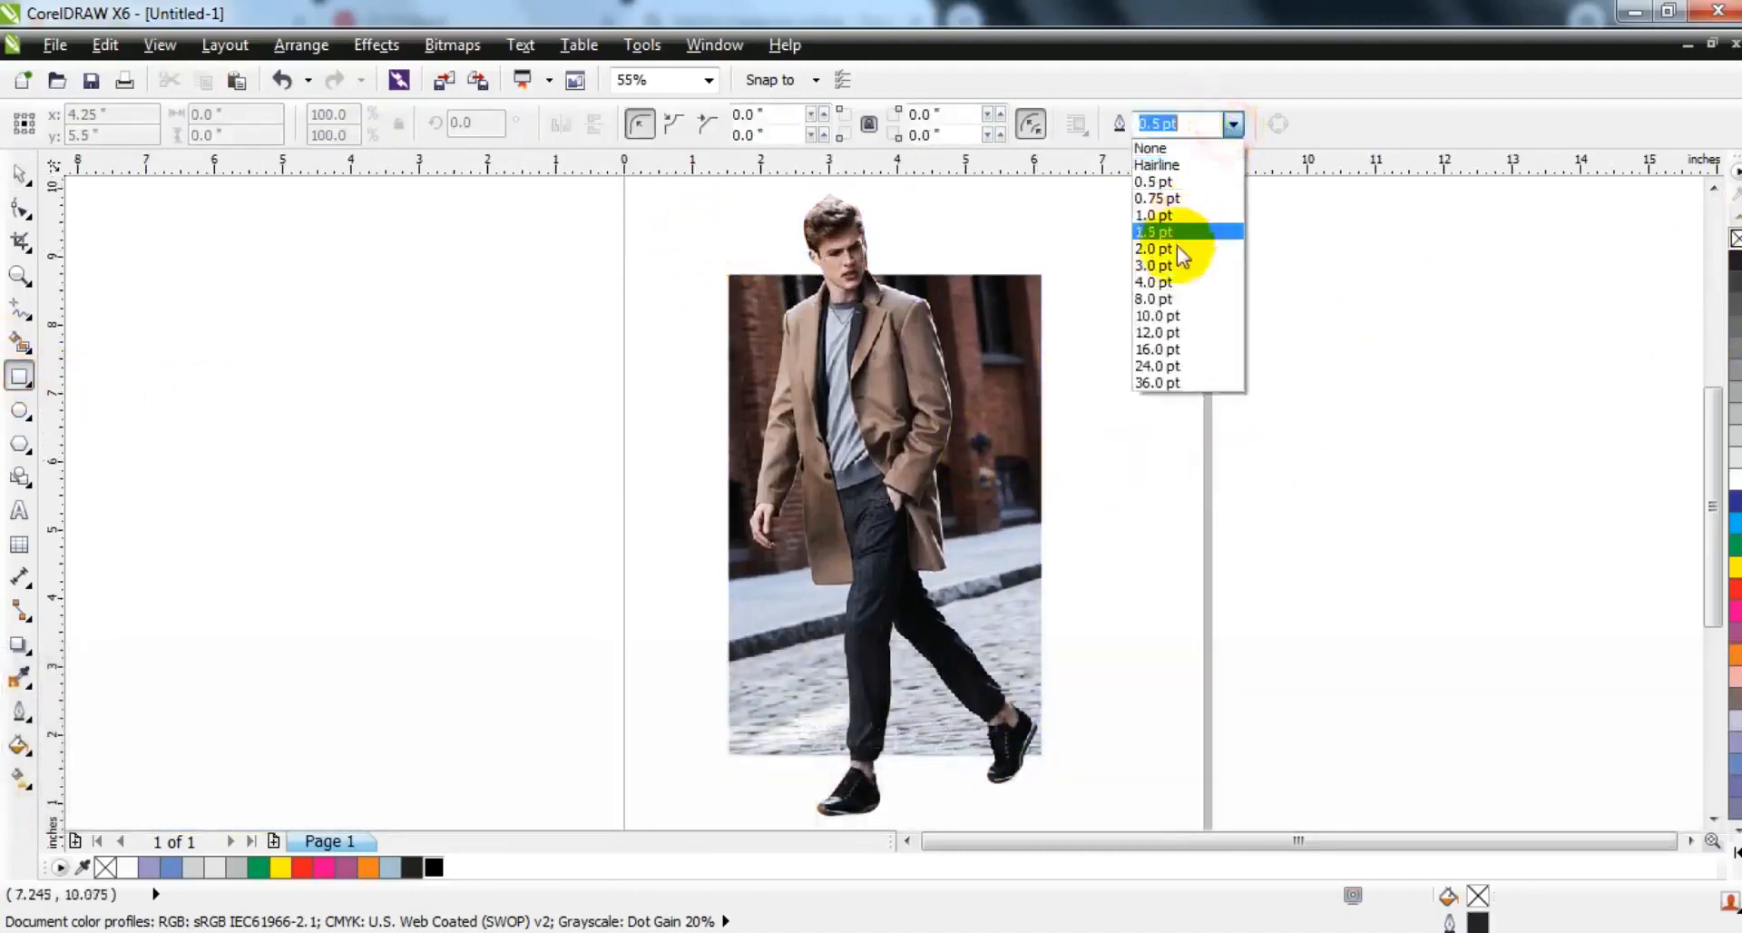
pyautogui.click(1171, 248)
pyautogui.moveTo(717, 188); pyautogui.dragTo(1010, 667)
pyautogui.click(20, 173)
pyautogui.moveTo(992, 549); pyautogui.dragTo(965, 523)
pyautogui.click(1713, 192)
pyautogui.moveTo(861, 261); pyautogui.dragTo(861, 227)
# - Round the outer frame rectangle's corners to a radius of about 0.15 inches
pyautogui.click(20, 209)
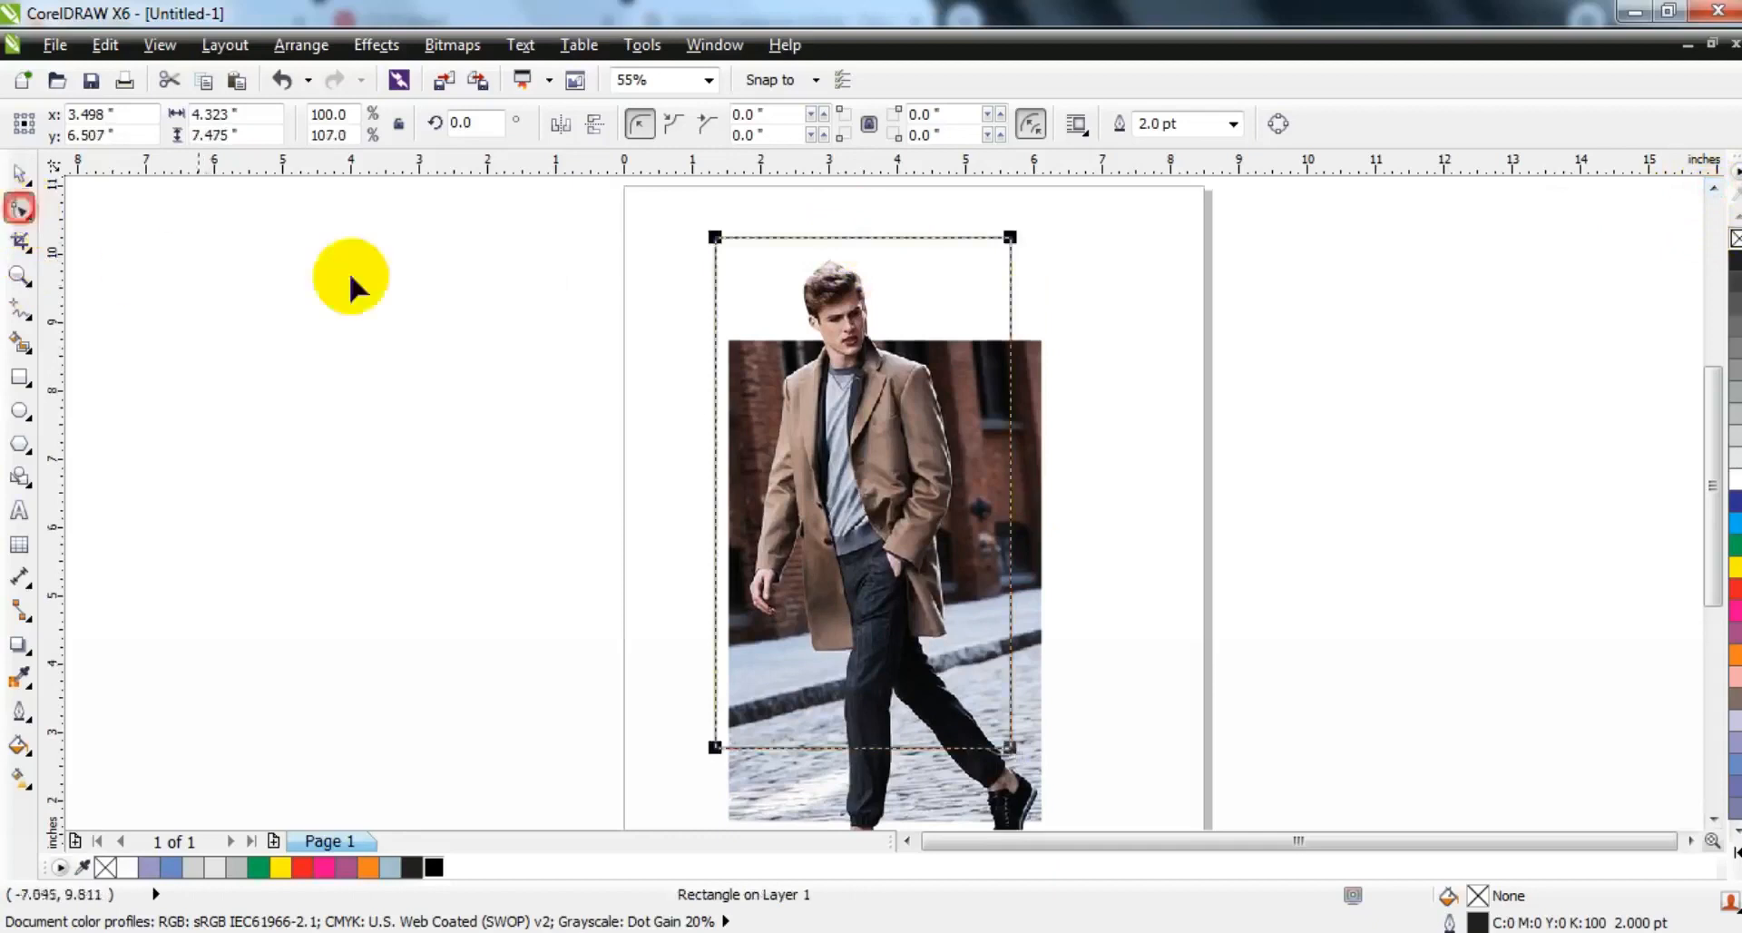
pyautogui.moveTo(706, 241); pyautogui.dragTo(717, 259)
pyautogui.click(20, 172)
# - Draw an inner rectangle about 3.68 by 6.40 inches and centre it horizontally within the outer frame
pyautogui.click(22, 375)
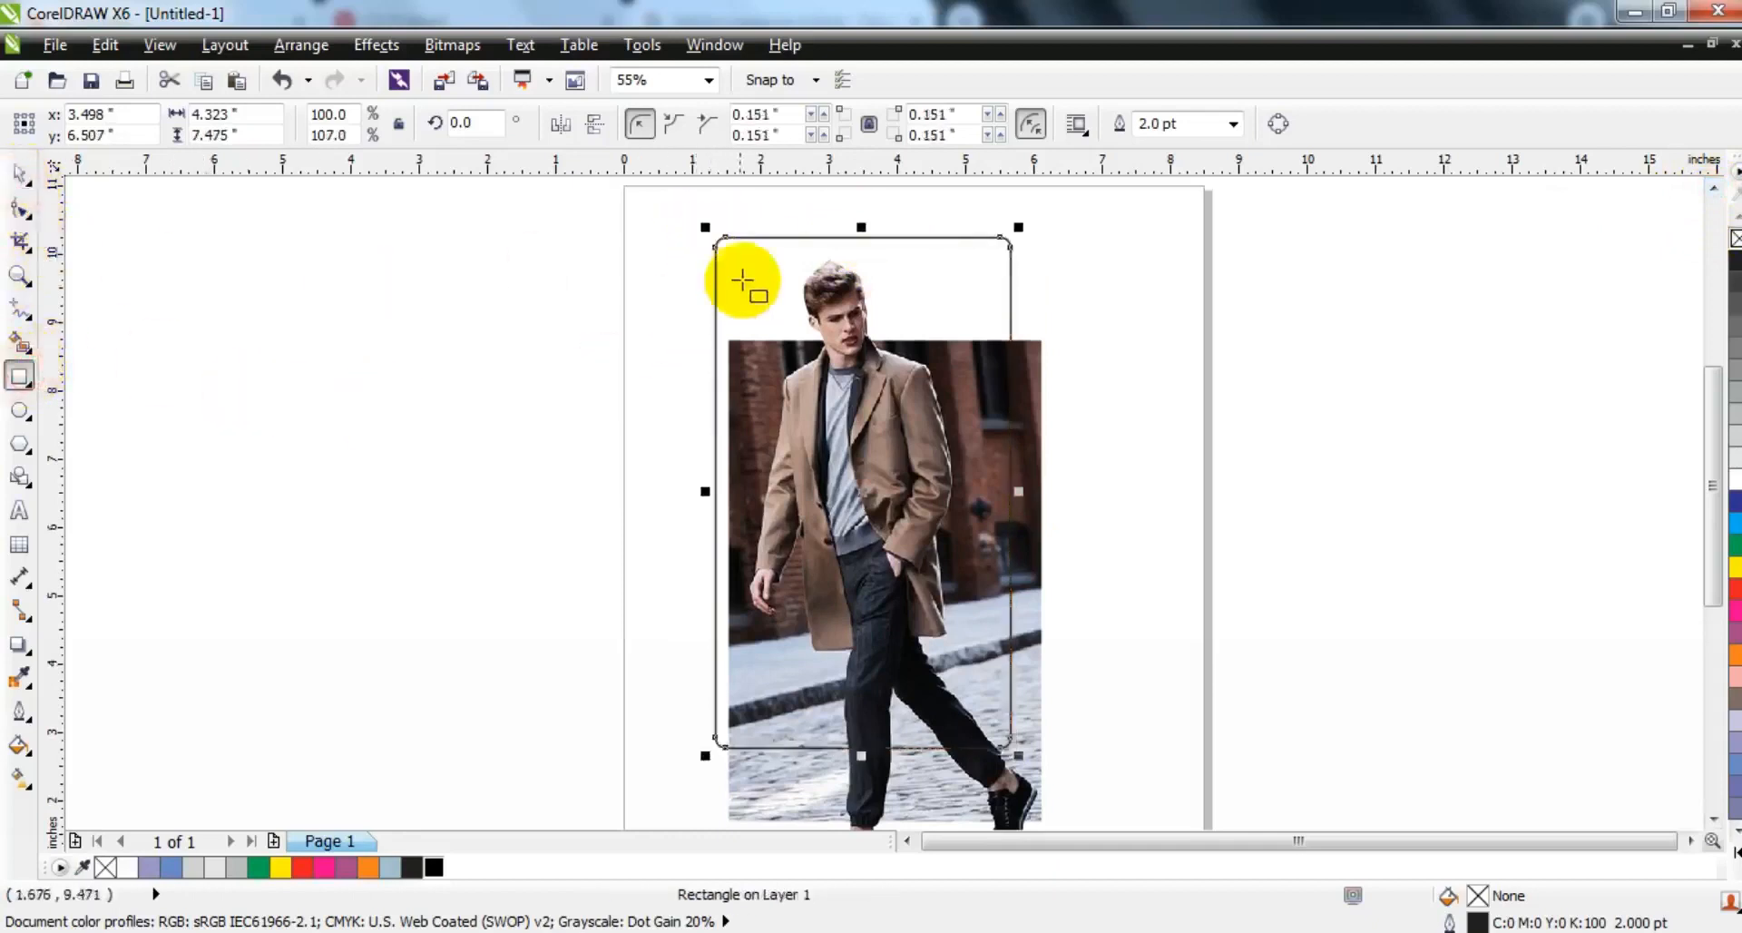
pyautogui.moveTo(742, 259); pyautogui.dragTo(994, 681)
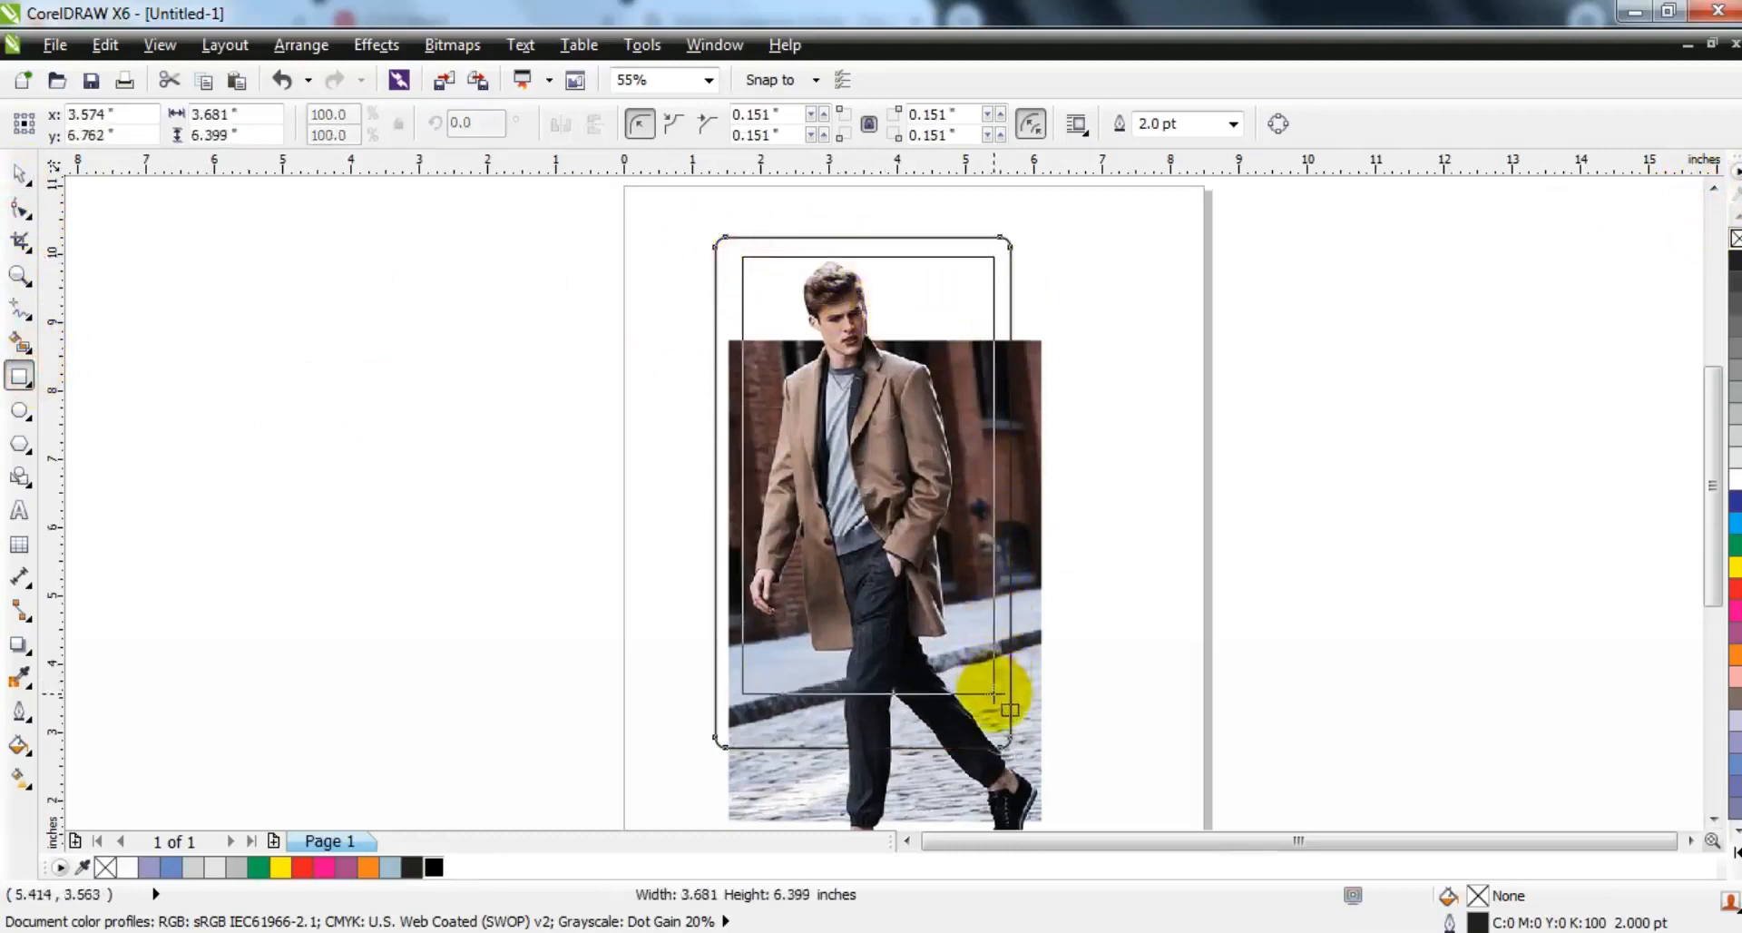
pyautogui.click(20, 172)
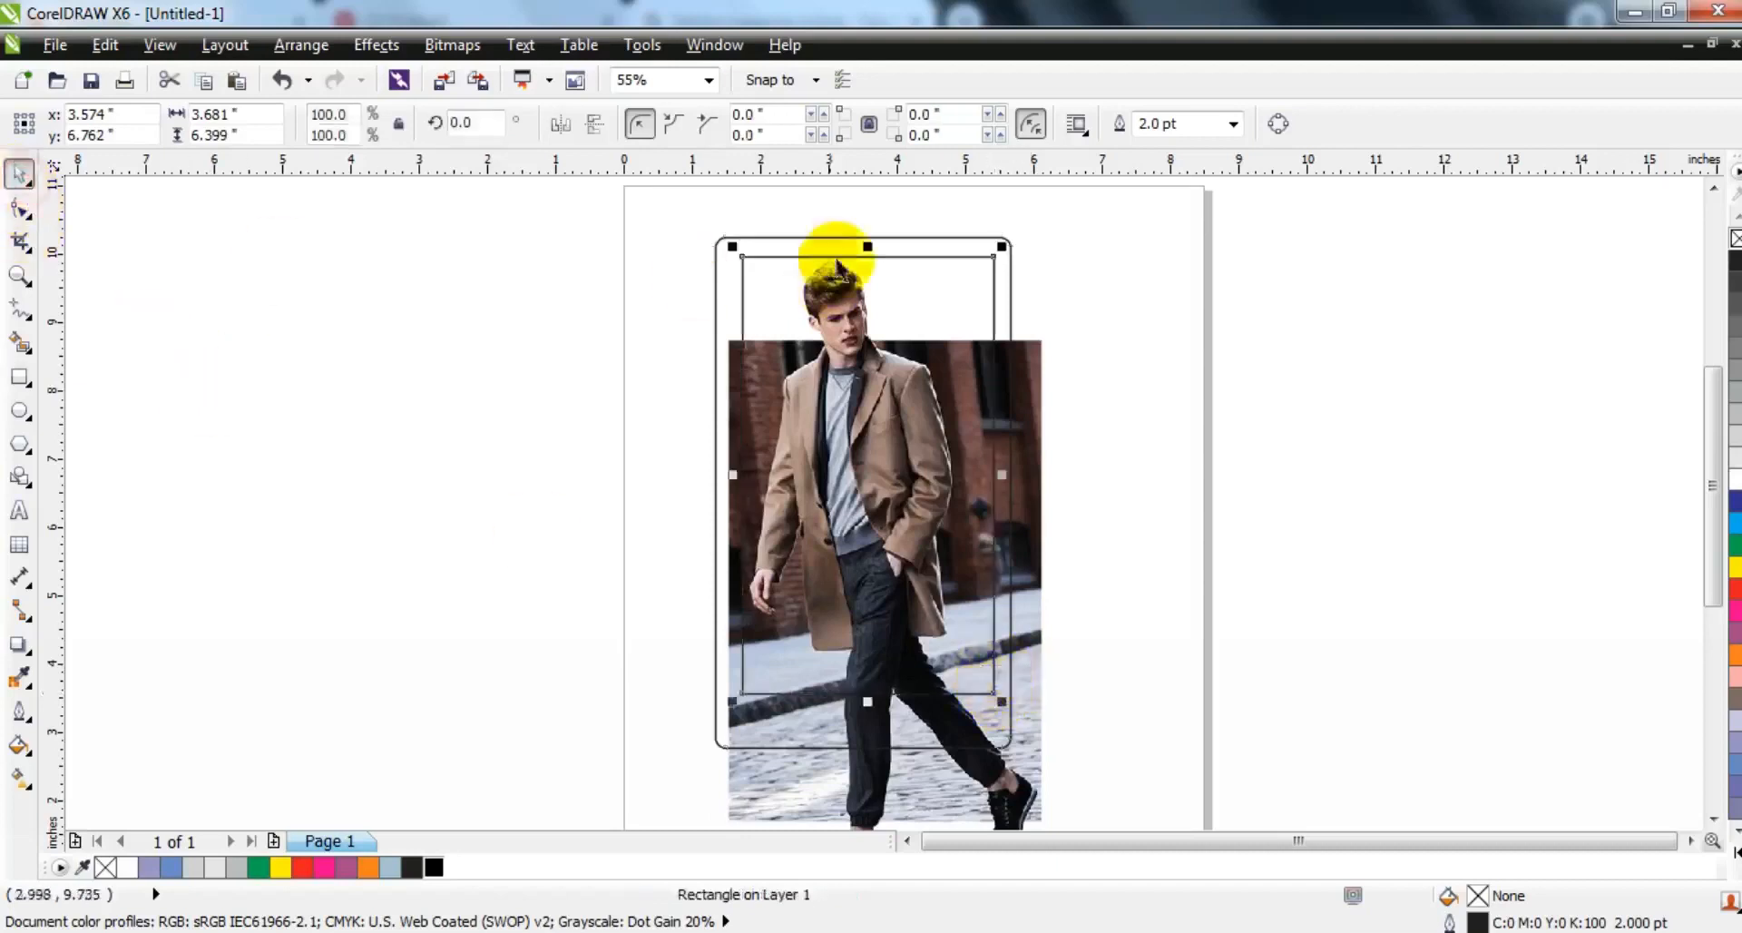
pyautogui.keyDown('shift'); pyautogui.click(907, 240); pyautogui.keyUp('shift')
pyautogui.press('c')
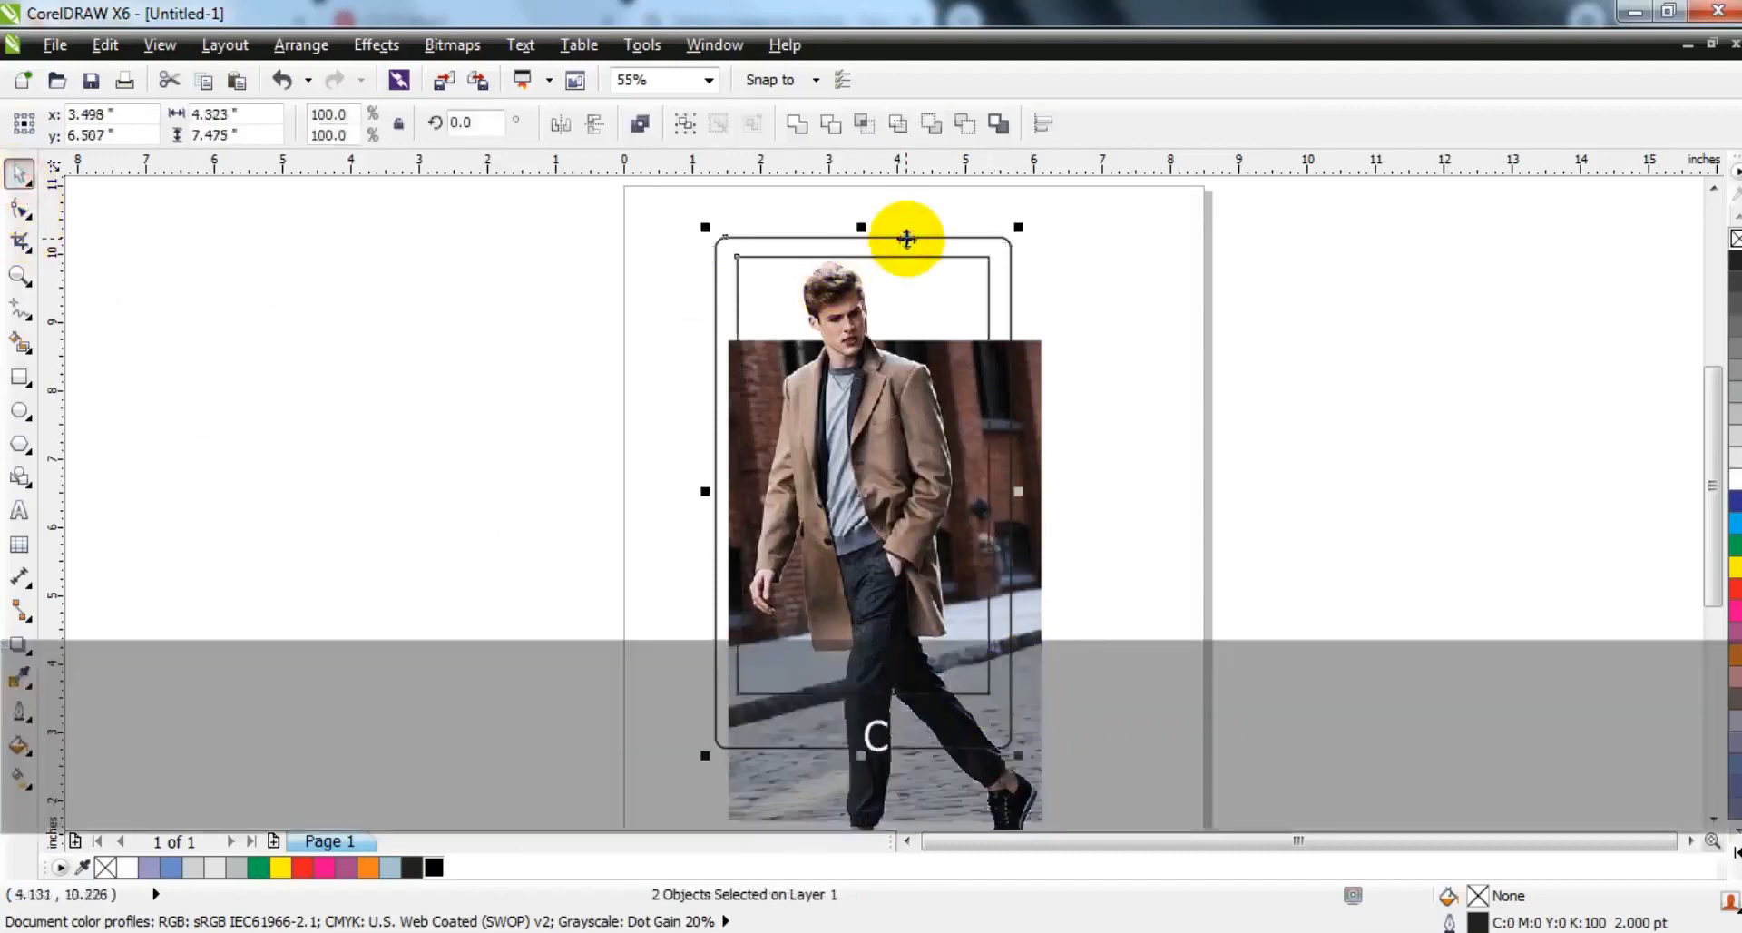
# - Combine the two rectangles into one frame curve, undo a trial white fill and make its outline white
pyautogui.click(640, 123)
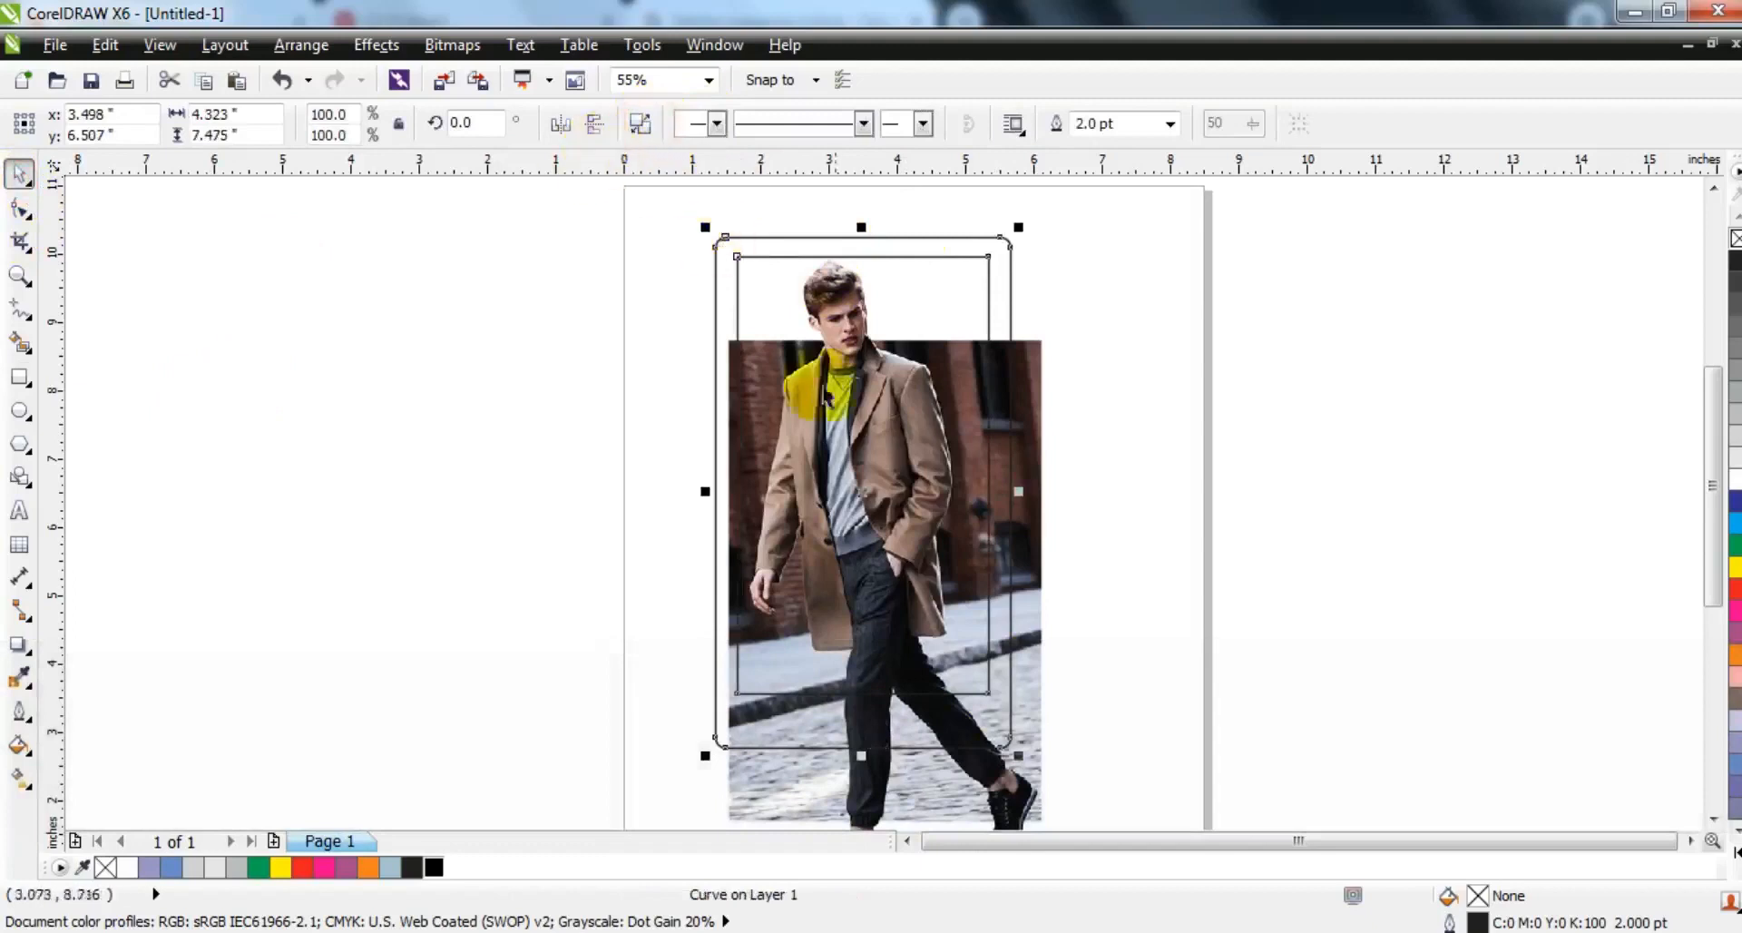
pyautogui.click(1734, 479)
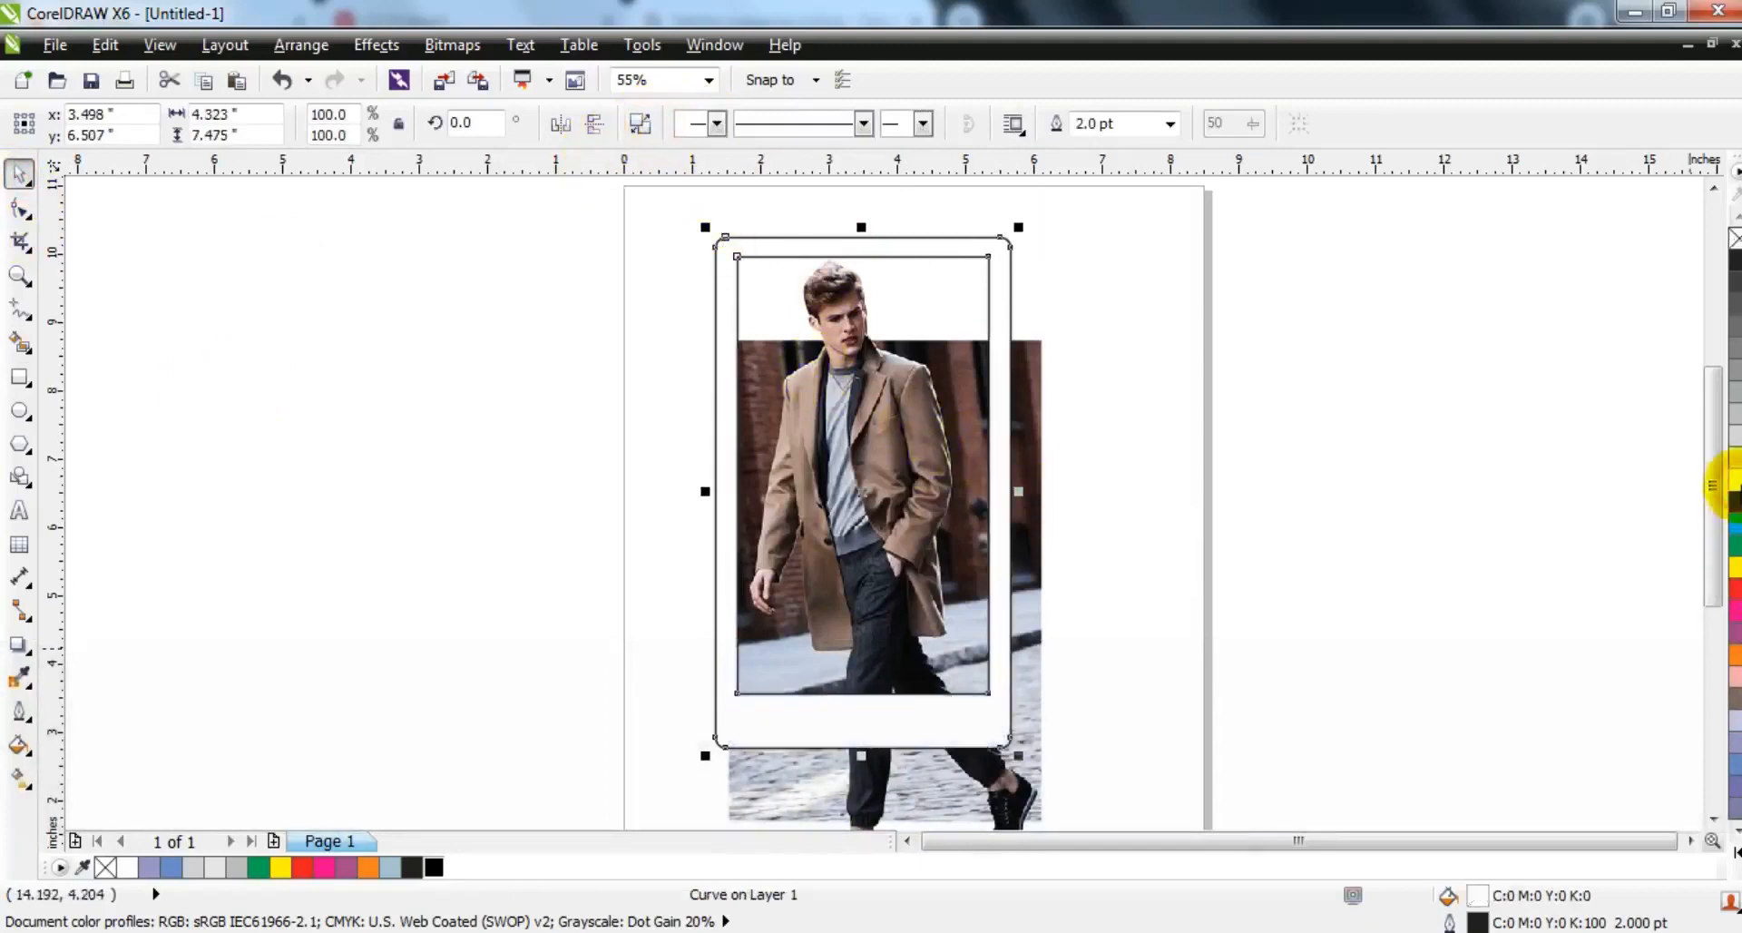
pyautogui.hotkey('ctrl', 'z')
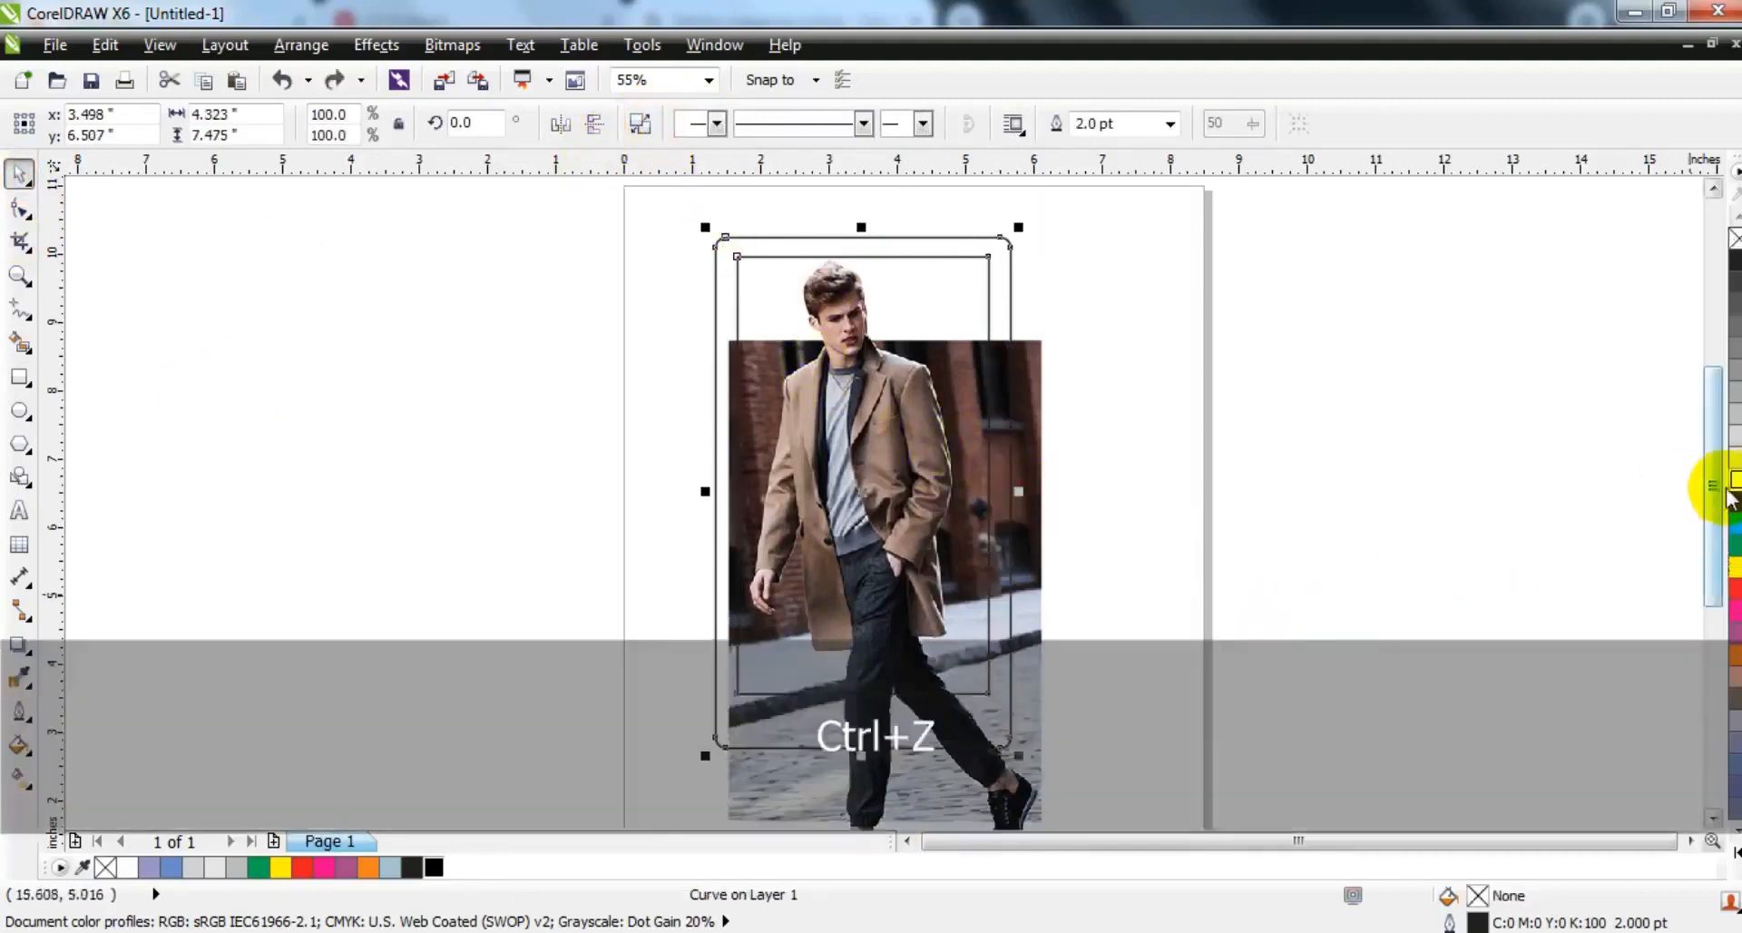
pyautogui.click(1431, 572)
# - Trace a closed outline around the front leg where it crosses the frame's lower bar and colour it red
pyautogui.click(19, 275)
pyautogui.moveTo(769, 622); pyautogui.dragTo(1081, 739)
pyautogui.moveTo(203, 300); pyautogui.dragTo(1096, 719)
pyautogui.click(19, 307)
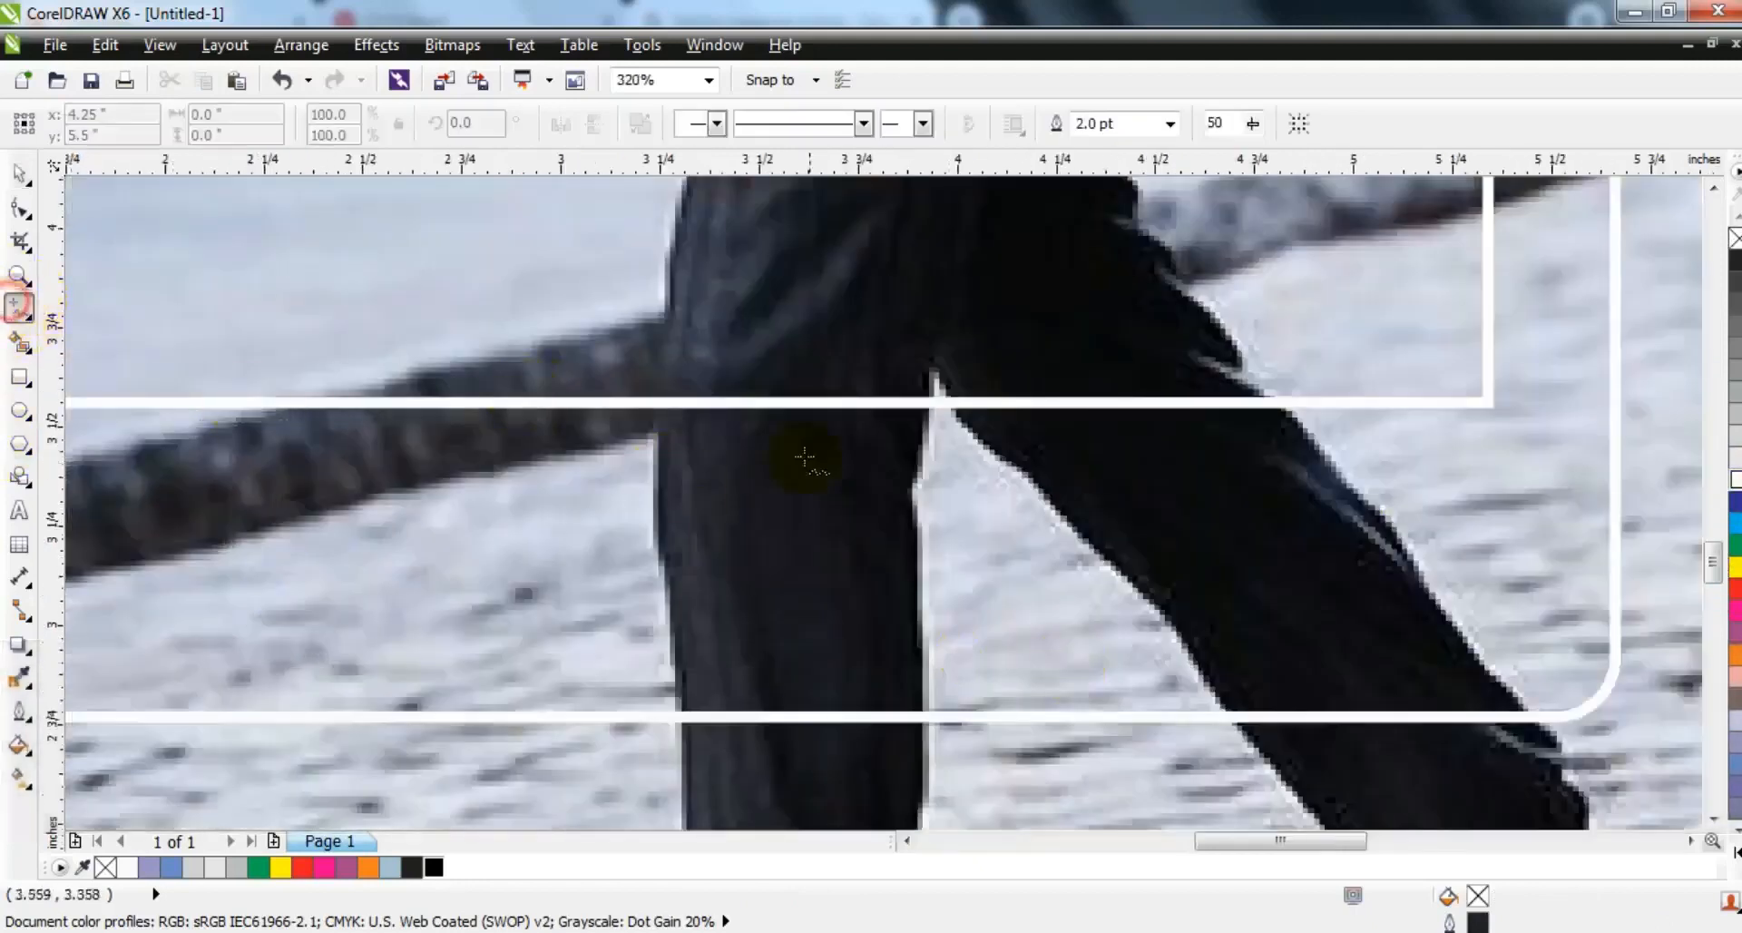
pyautogui.click(669, 357)
pyautogui.doubleClick(665, 554)
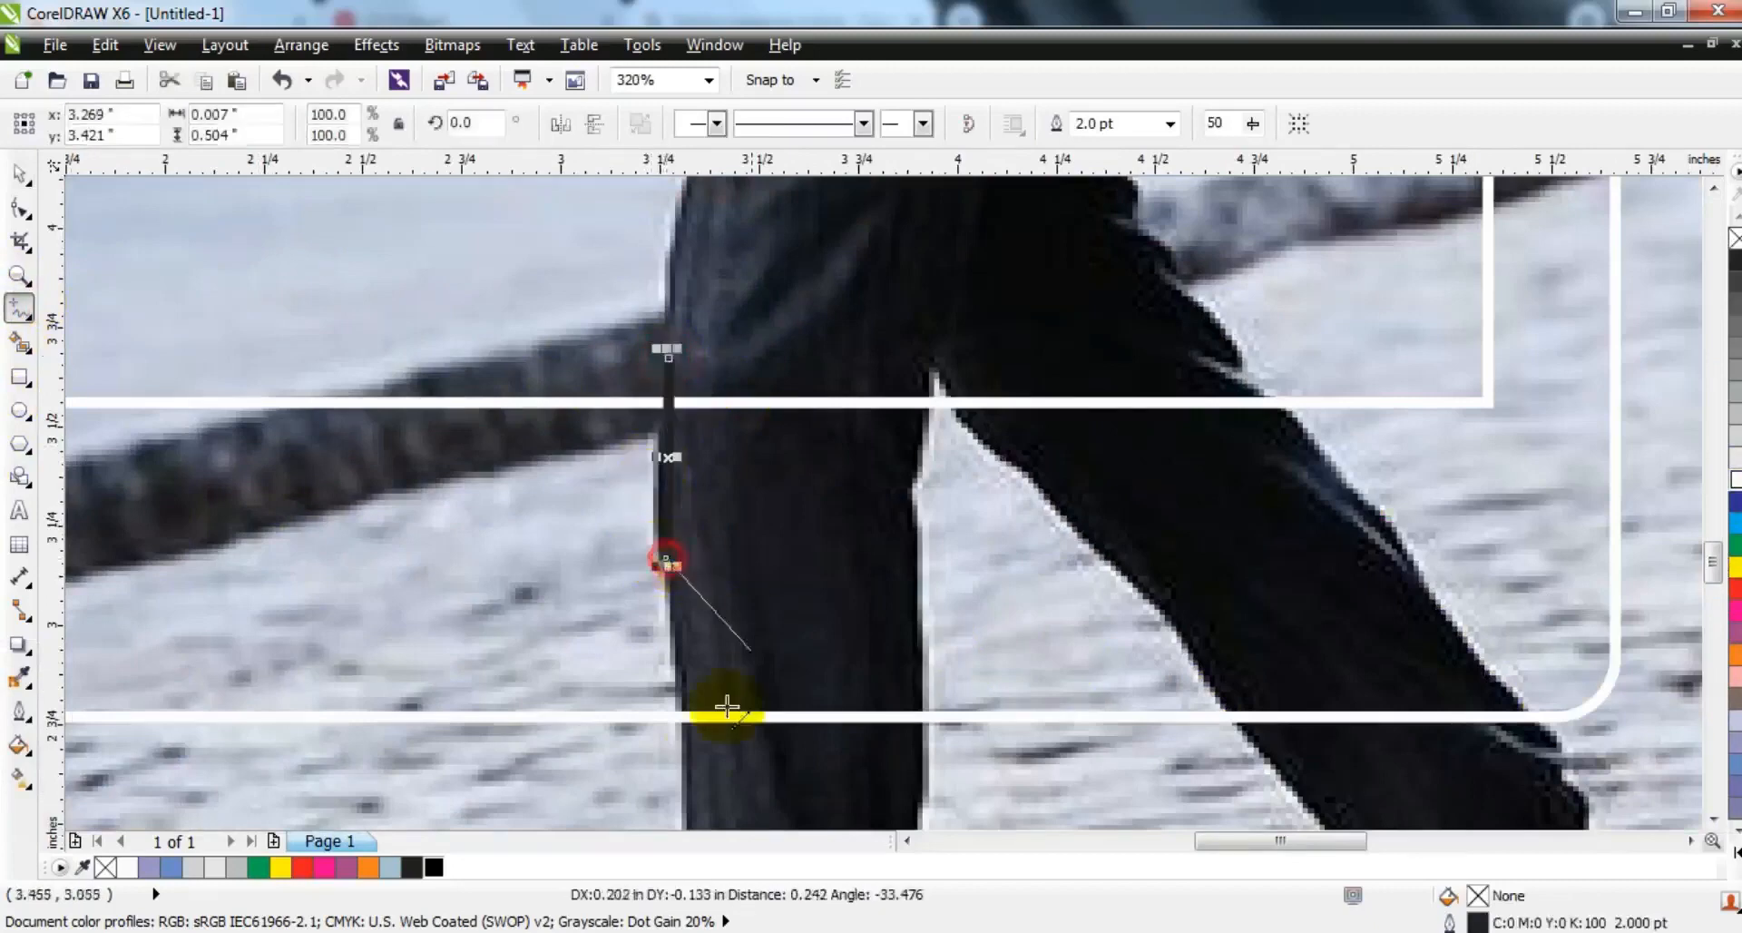
pyautogui.doubleClick(689, 744)
pyautogui.doubleClick(927, 738)
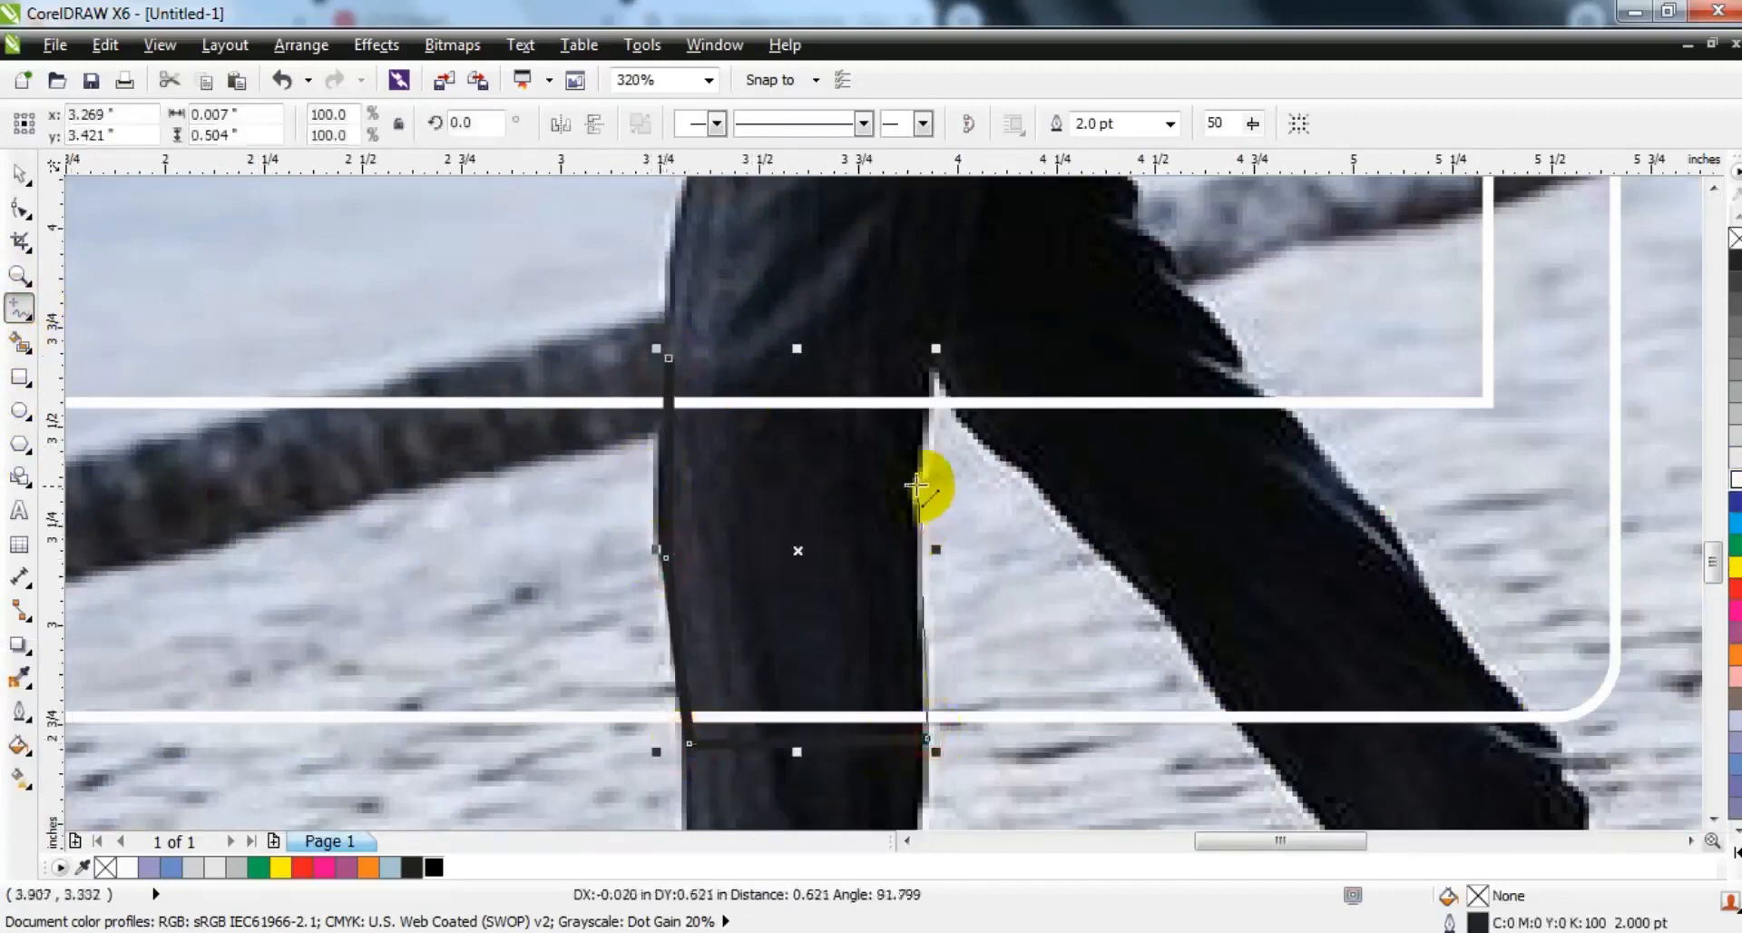
pyautogui.doubleClick(911, 486)
pyautogui.doubleClick(930, 369)
pyautogui.click(669, 356)
pyautogui.rightClick(1735, 588)
# - Convert the leg outline's segments to curves and bend its two side edges to follow the trousers
pyautogui.click(20, 209)
pyautogui.moveTo(393, 246); pyautogui.dragTo(1091, 781)
pyautogui.click(361, 124)
pyautogui.moveTo(668, 483); pyautogui.dragTo(655, 490)
pyautogui.moveTo(921, 445); pyautogui.dragTo(926, 446)
# - Trim the frame with the front leg outline and delete the leg outline
pyautogui.keyDown('shift'); pyautogui.click(499, 400); pyautogui.keyUp('shift')
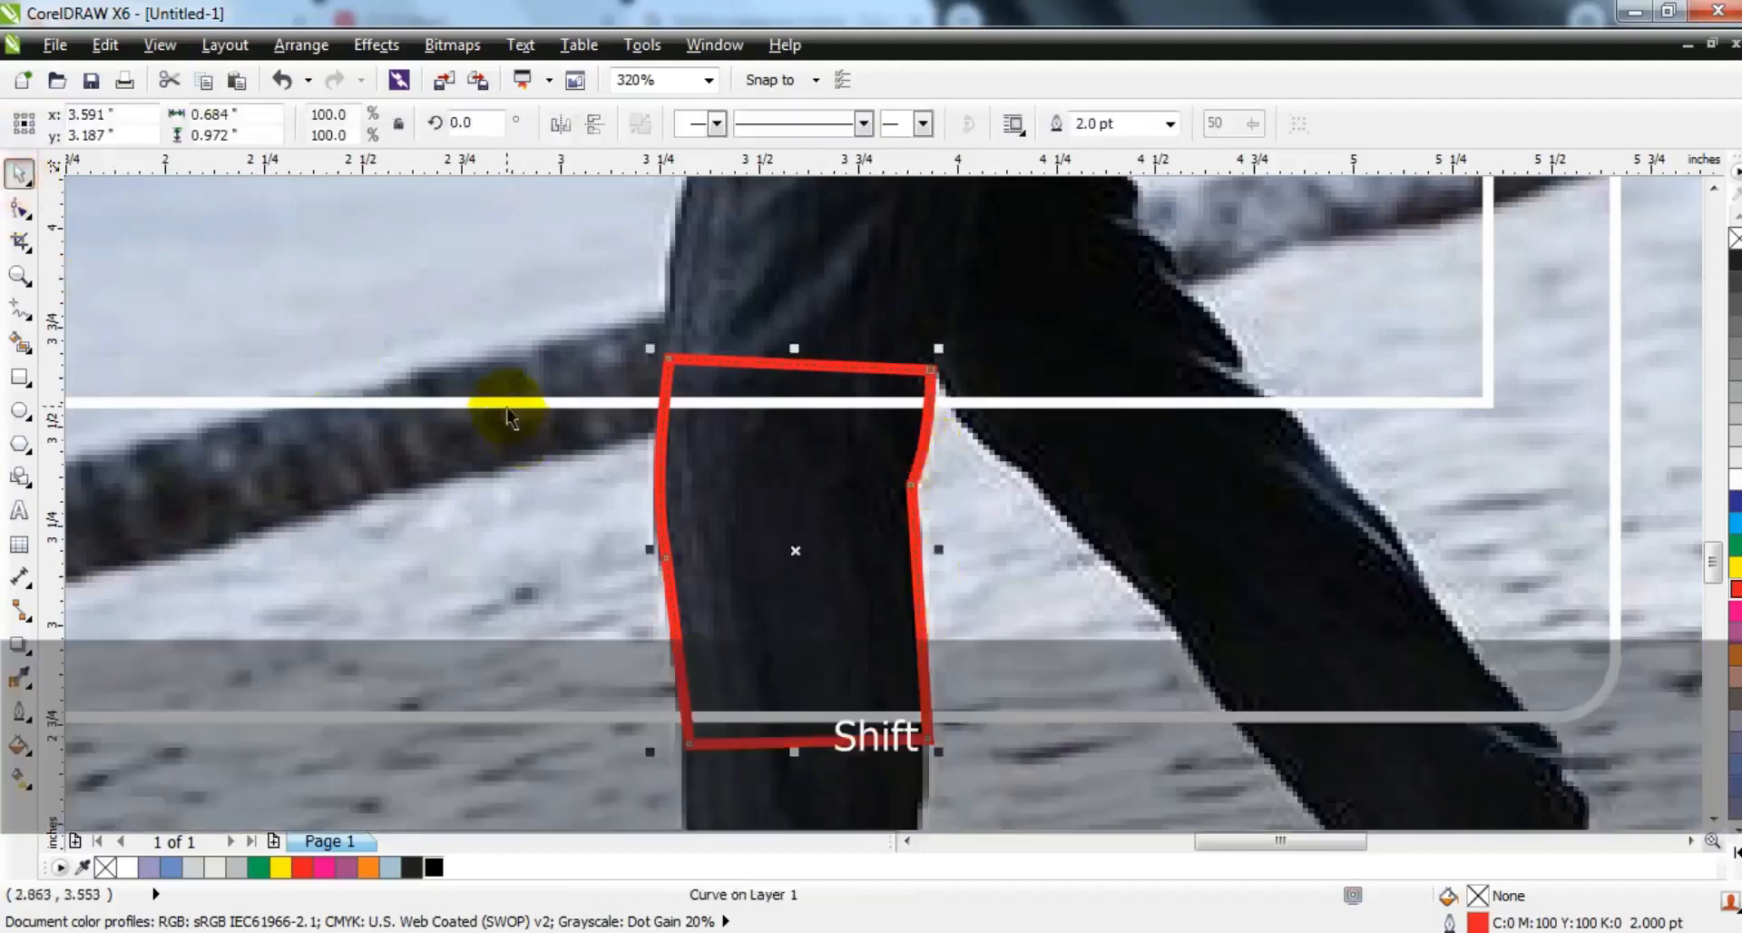
pyautogui.click(828, 124)
pyautogui.press('Escape')
pyautogui.click(989, 406)
pyautogui.press('Delete')
# - Fill the trimmed frame with black, K:100
pyautogui.hotkey('shift', 'F2')
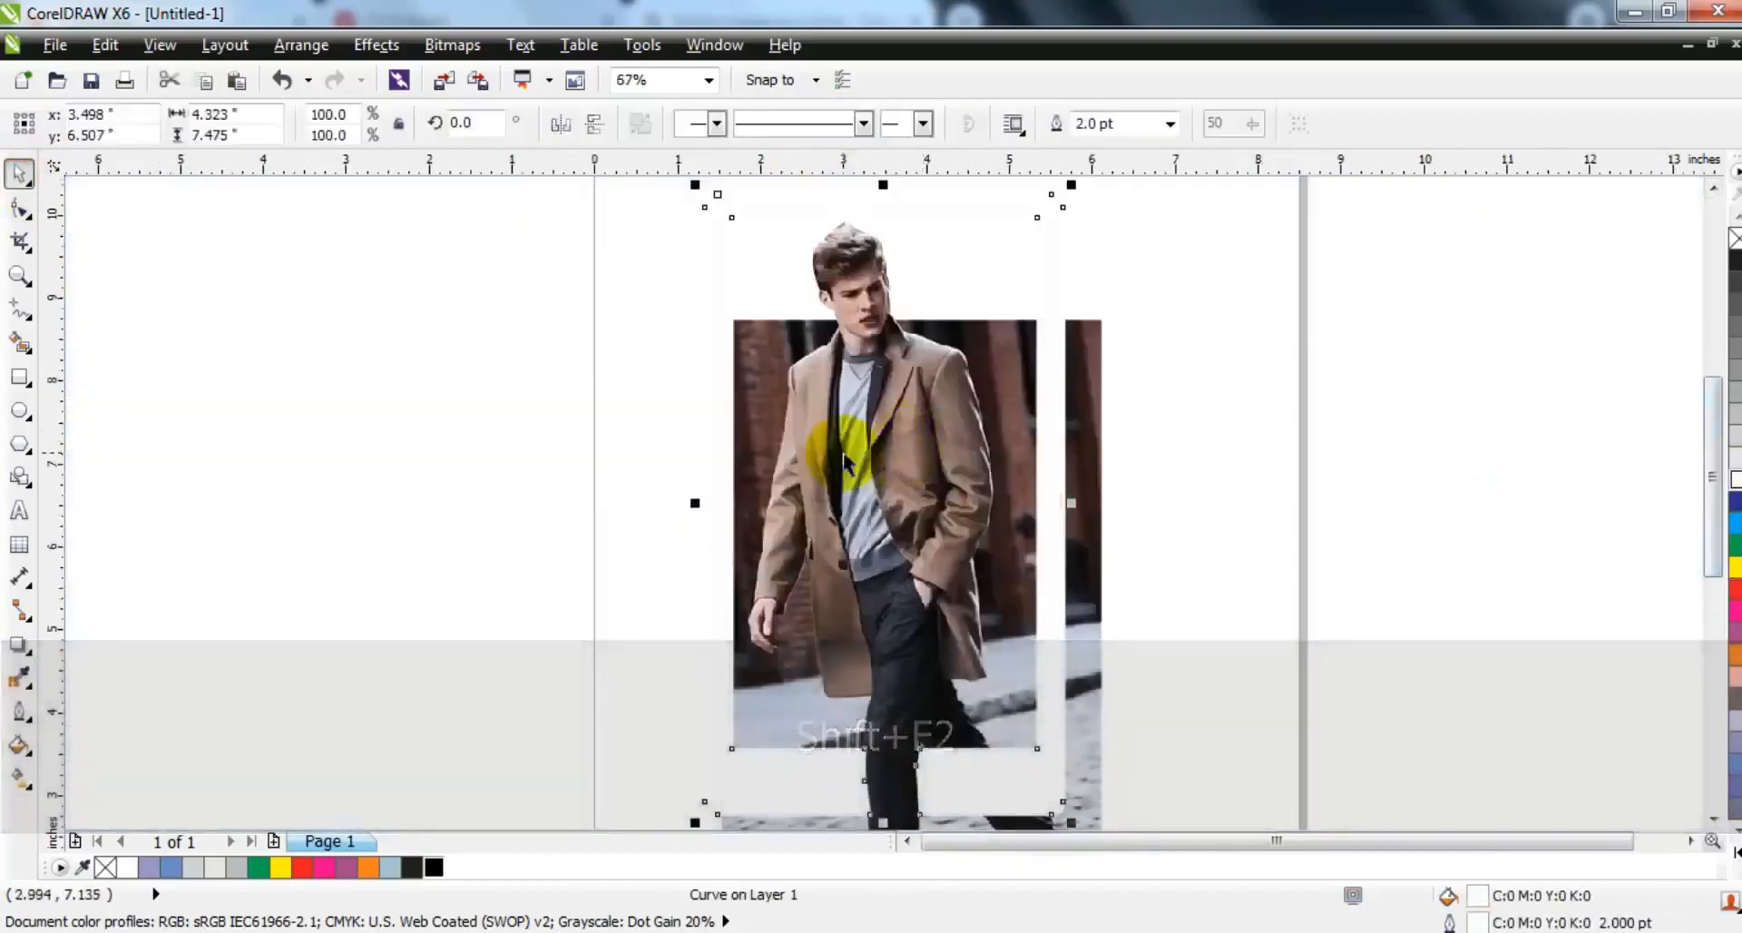
pyautogui.press('F3')
pyautogui.click(1734, 263)
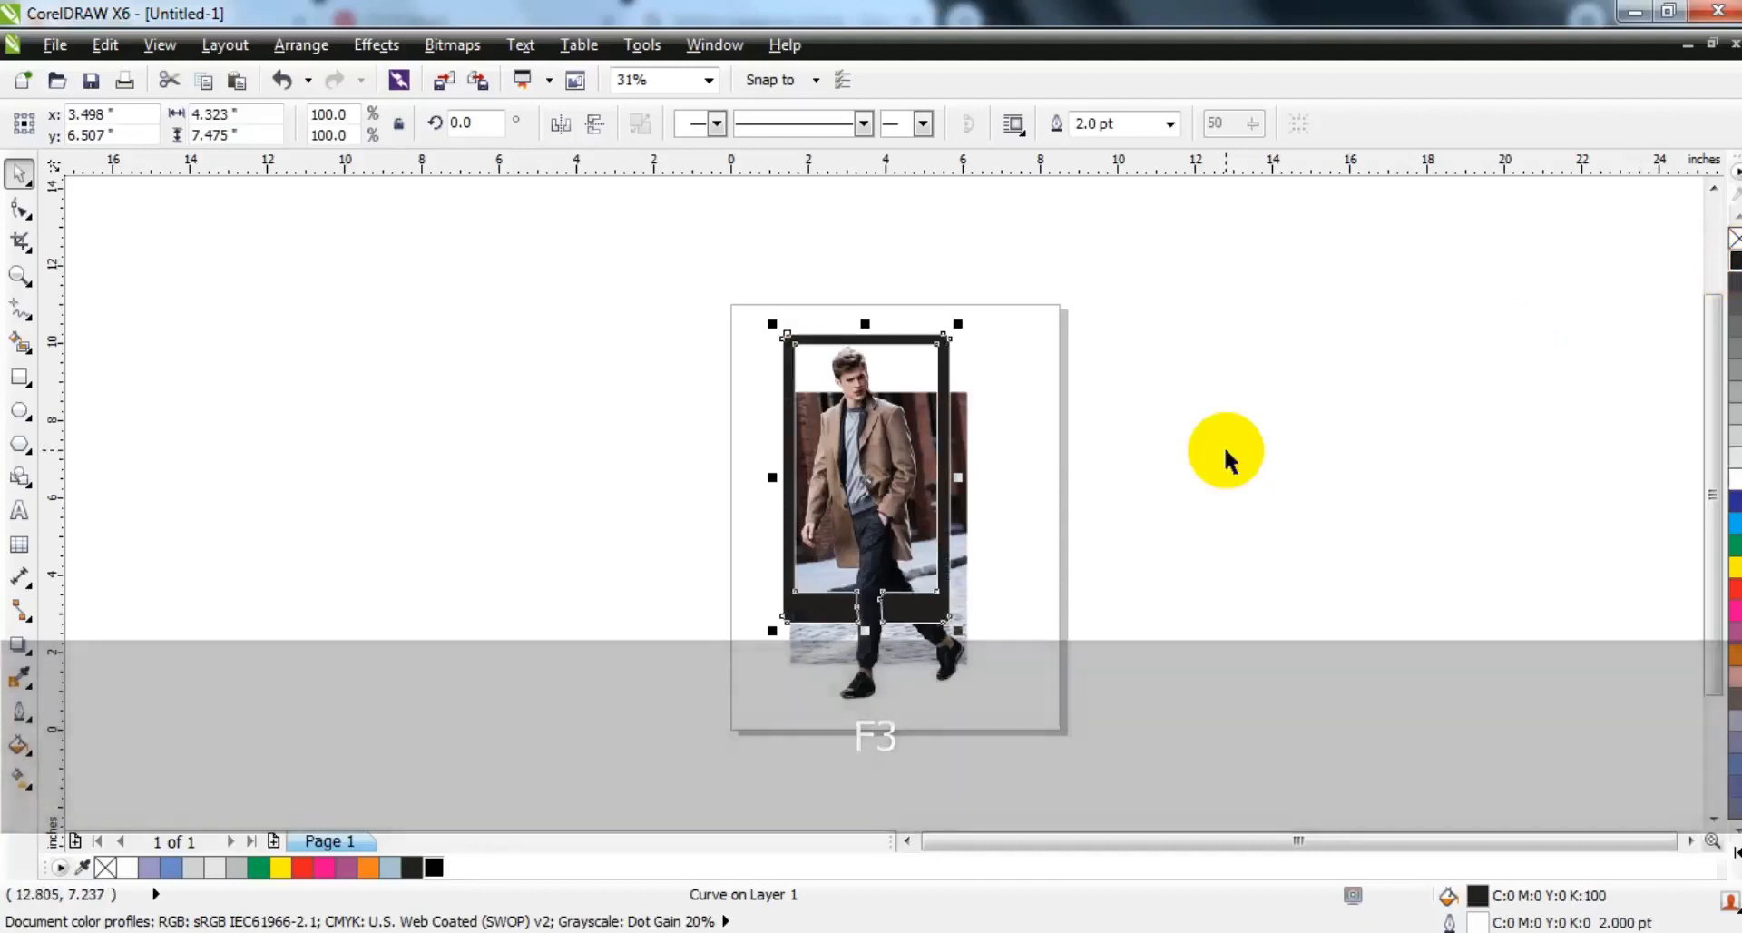
pyautogui.click(1223, 445)
# - Draw a background rectangle about 7.97 by 11.2 inches, fill it with C:20 M:0 Y:20 K:0 and send it to the back
pyautogui.click(20, 379)
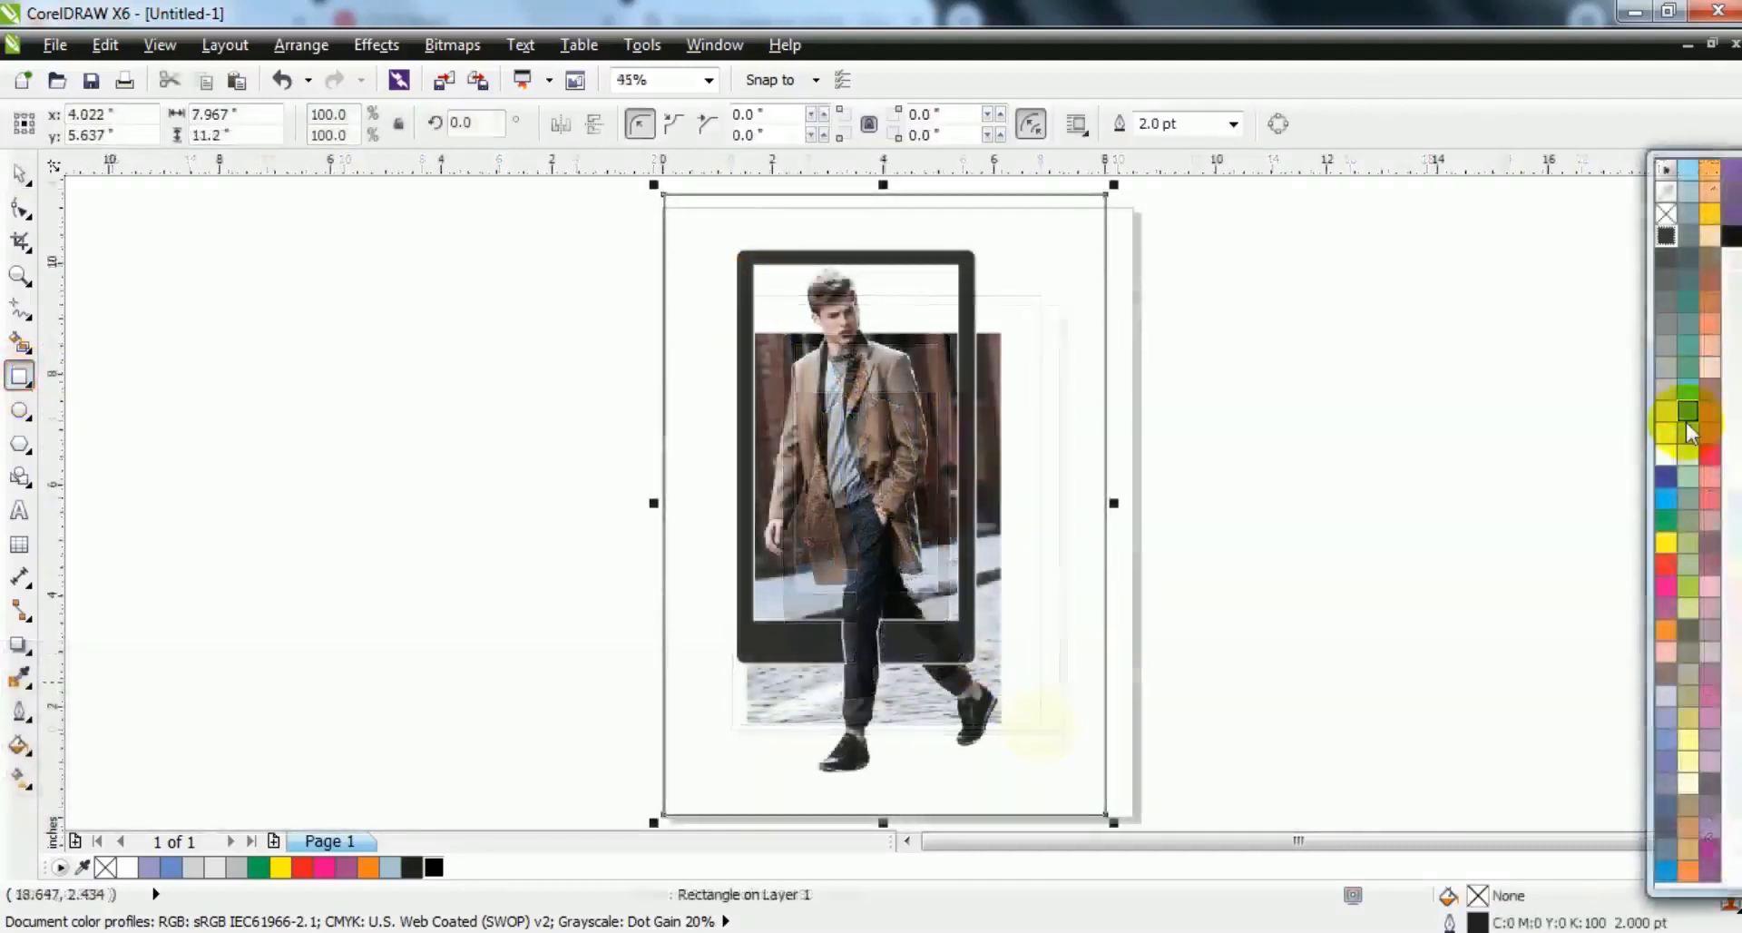
pyautogui.click(1686, 458)
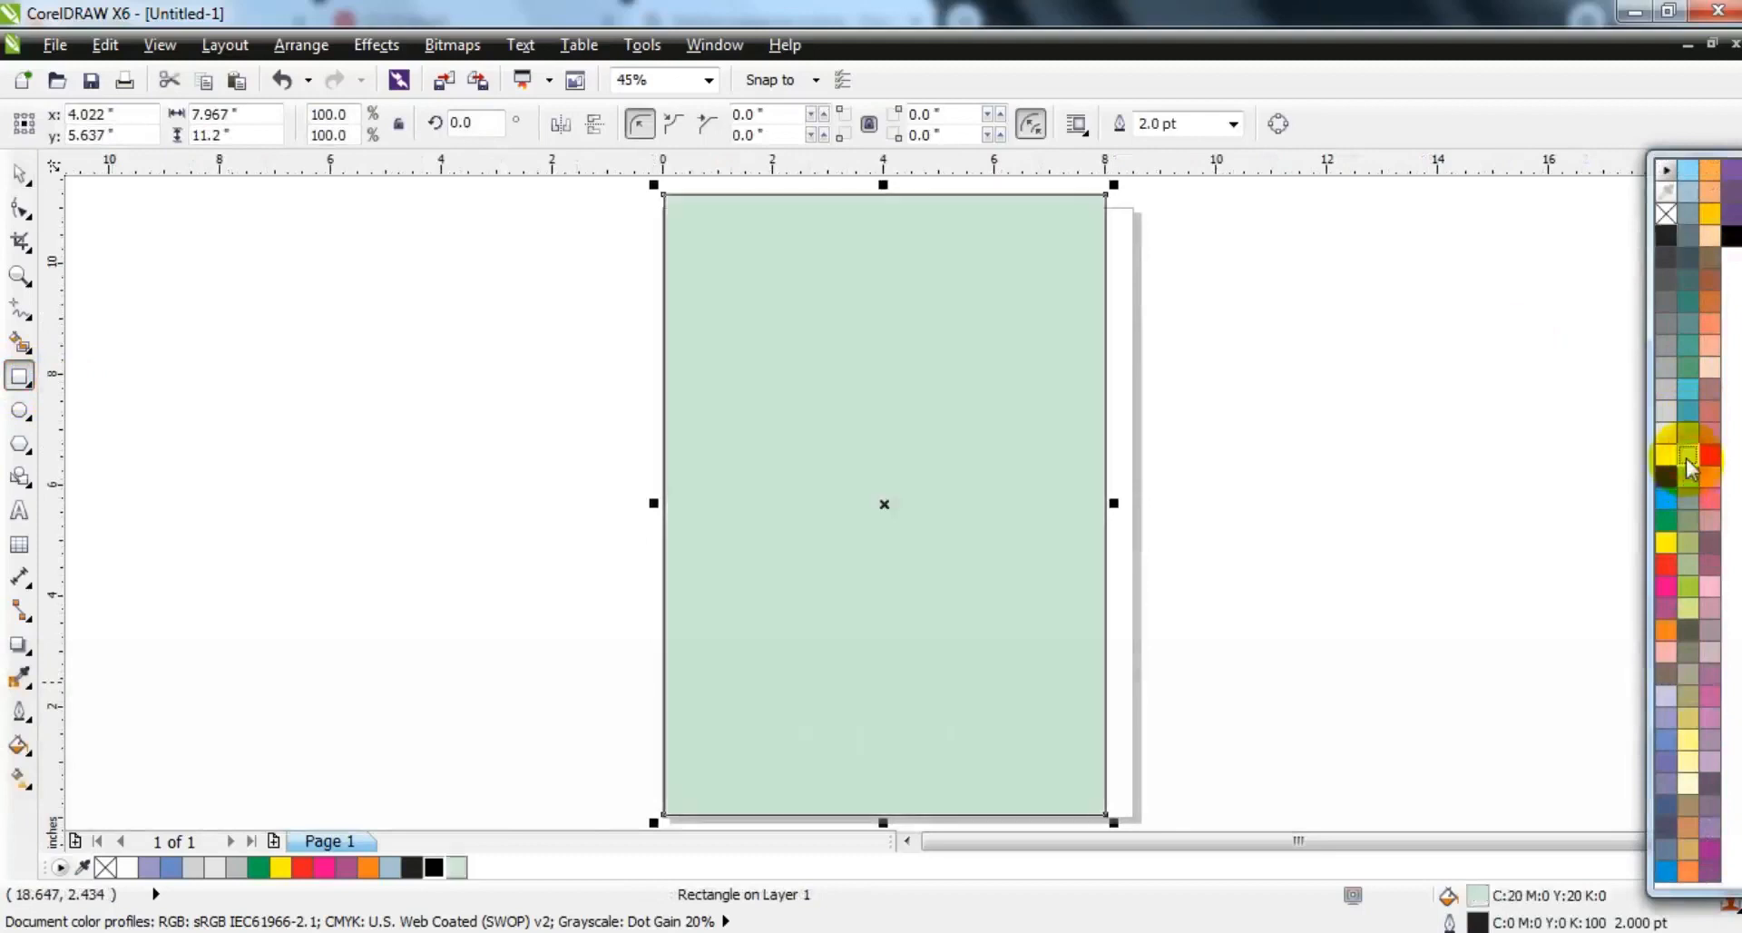
pyautogui.hotkey('shift', 'pagedown')
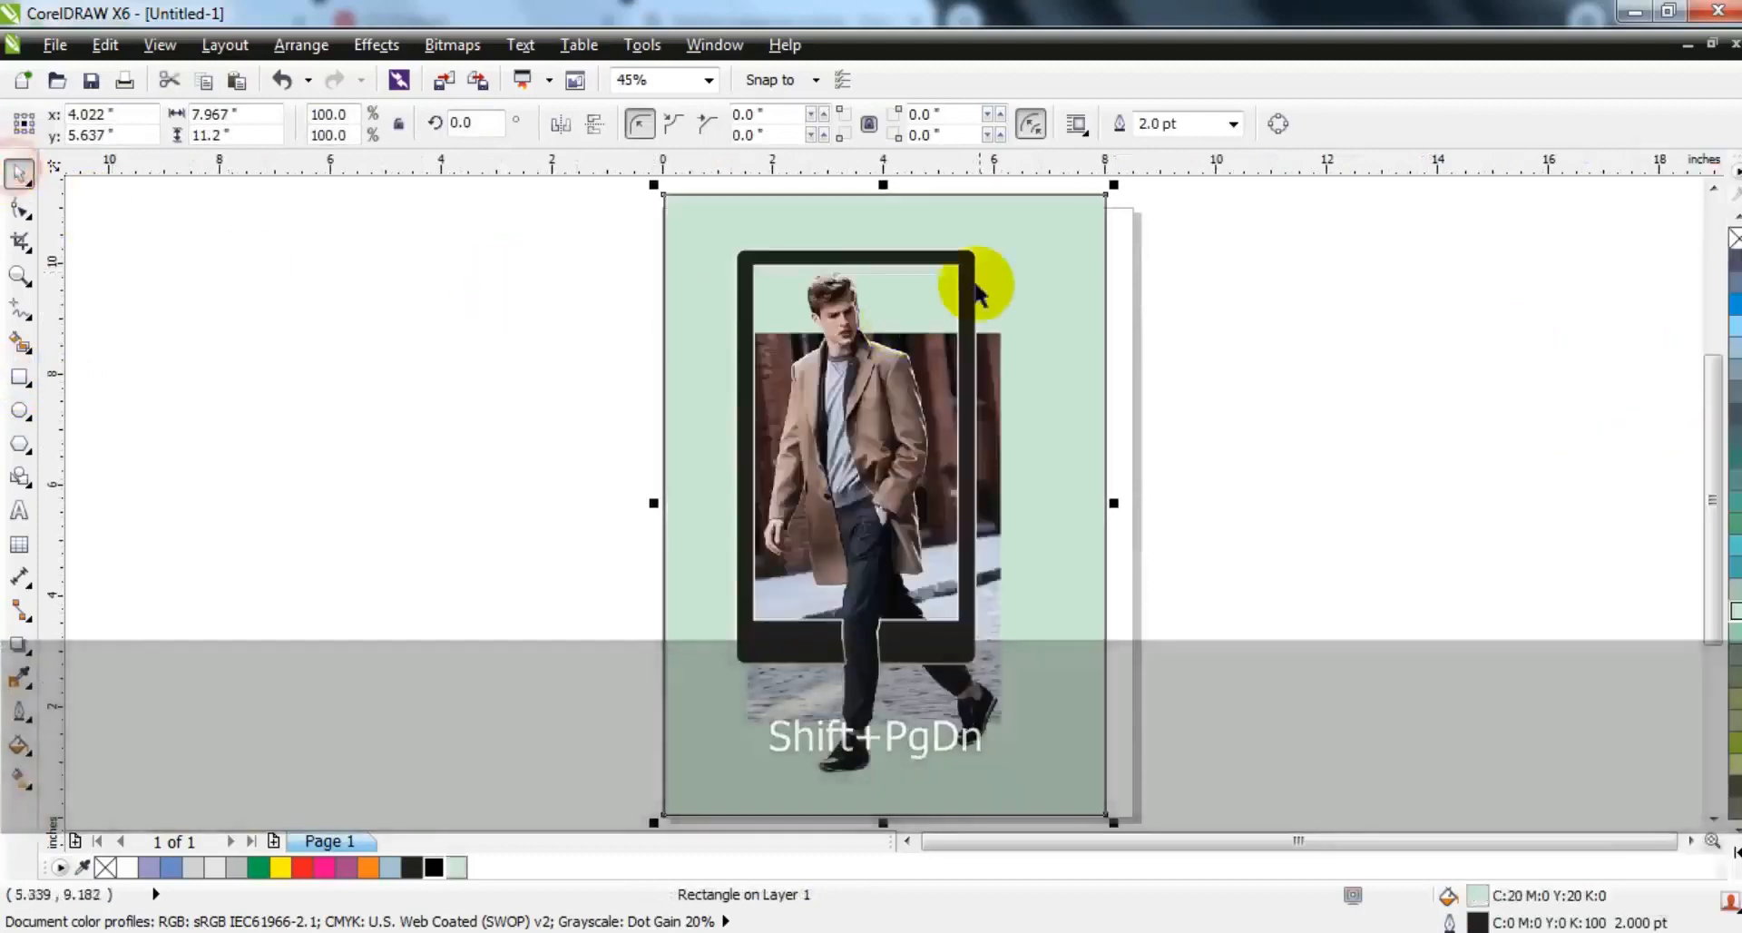
# - Select the phone-shaped frame and fill it with white
pyautogui.press('Escape')
pyautogui.click(972, 273)
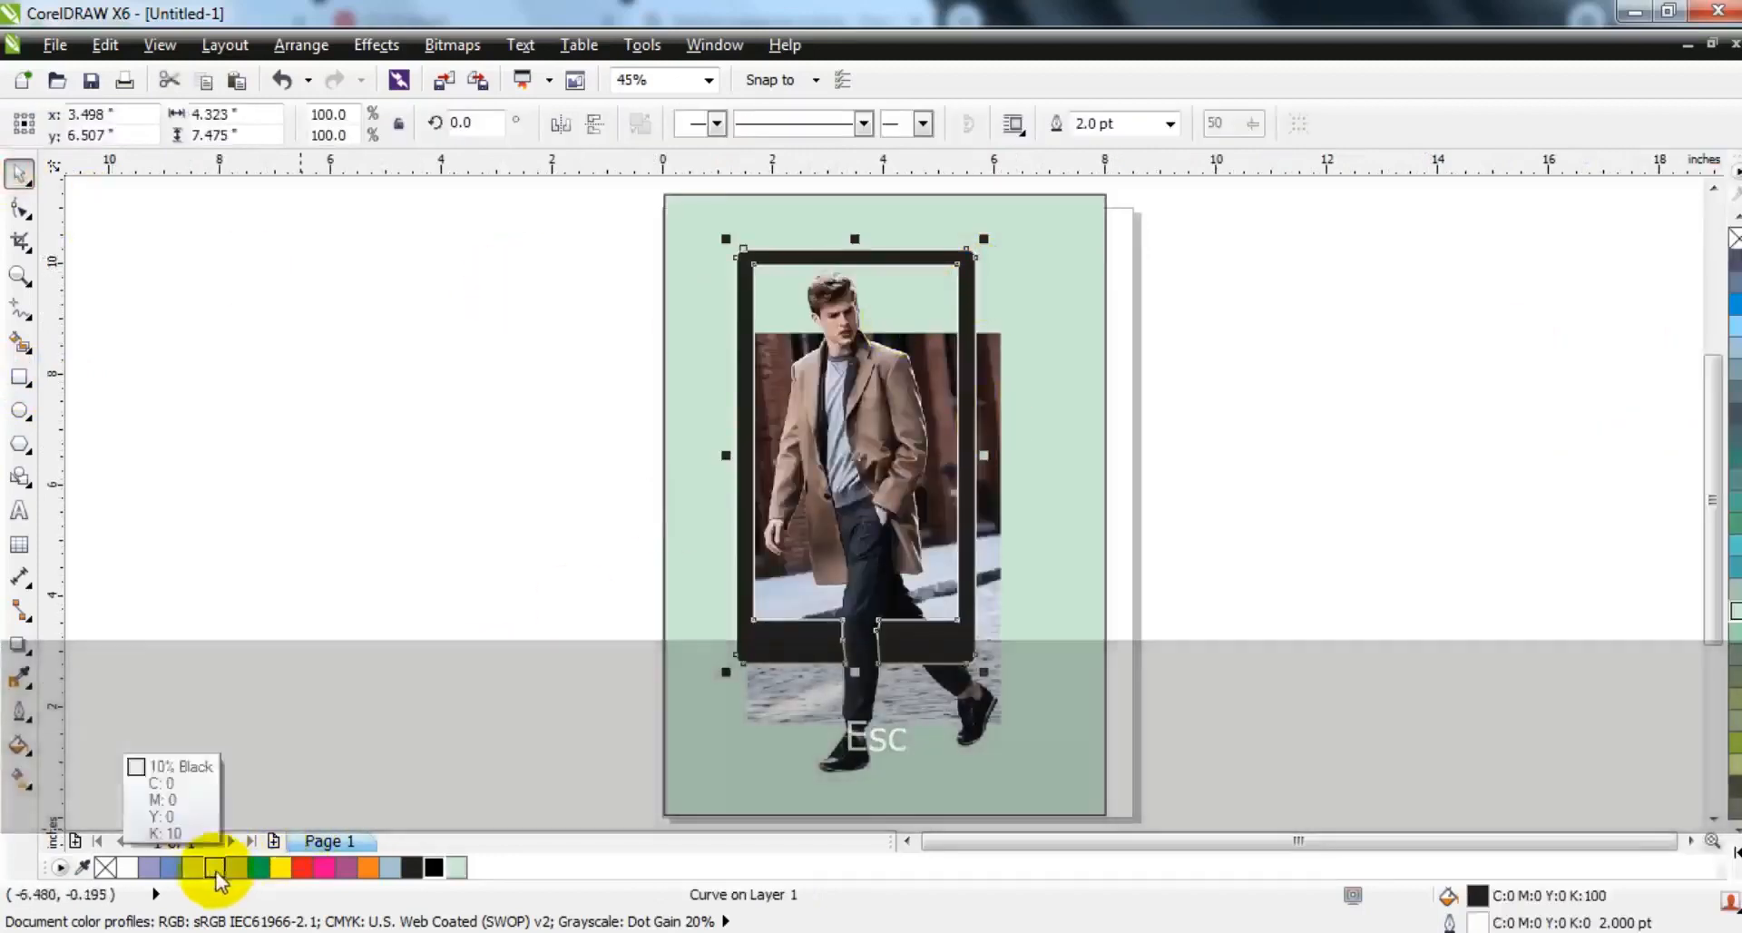
pyautogui.click(127, 868)
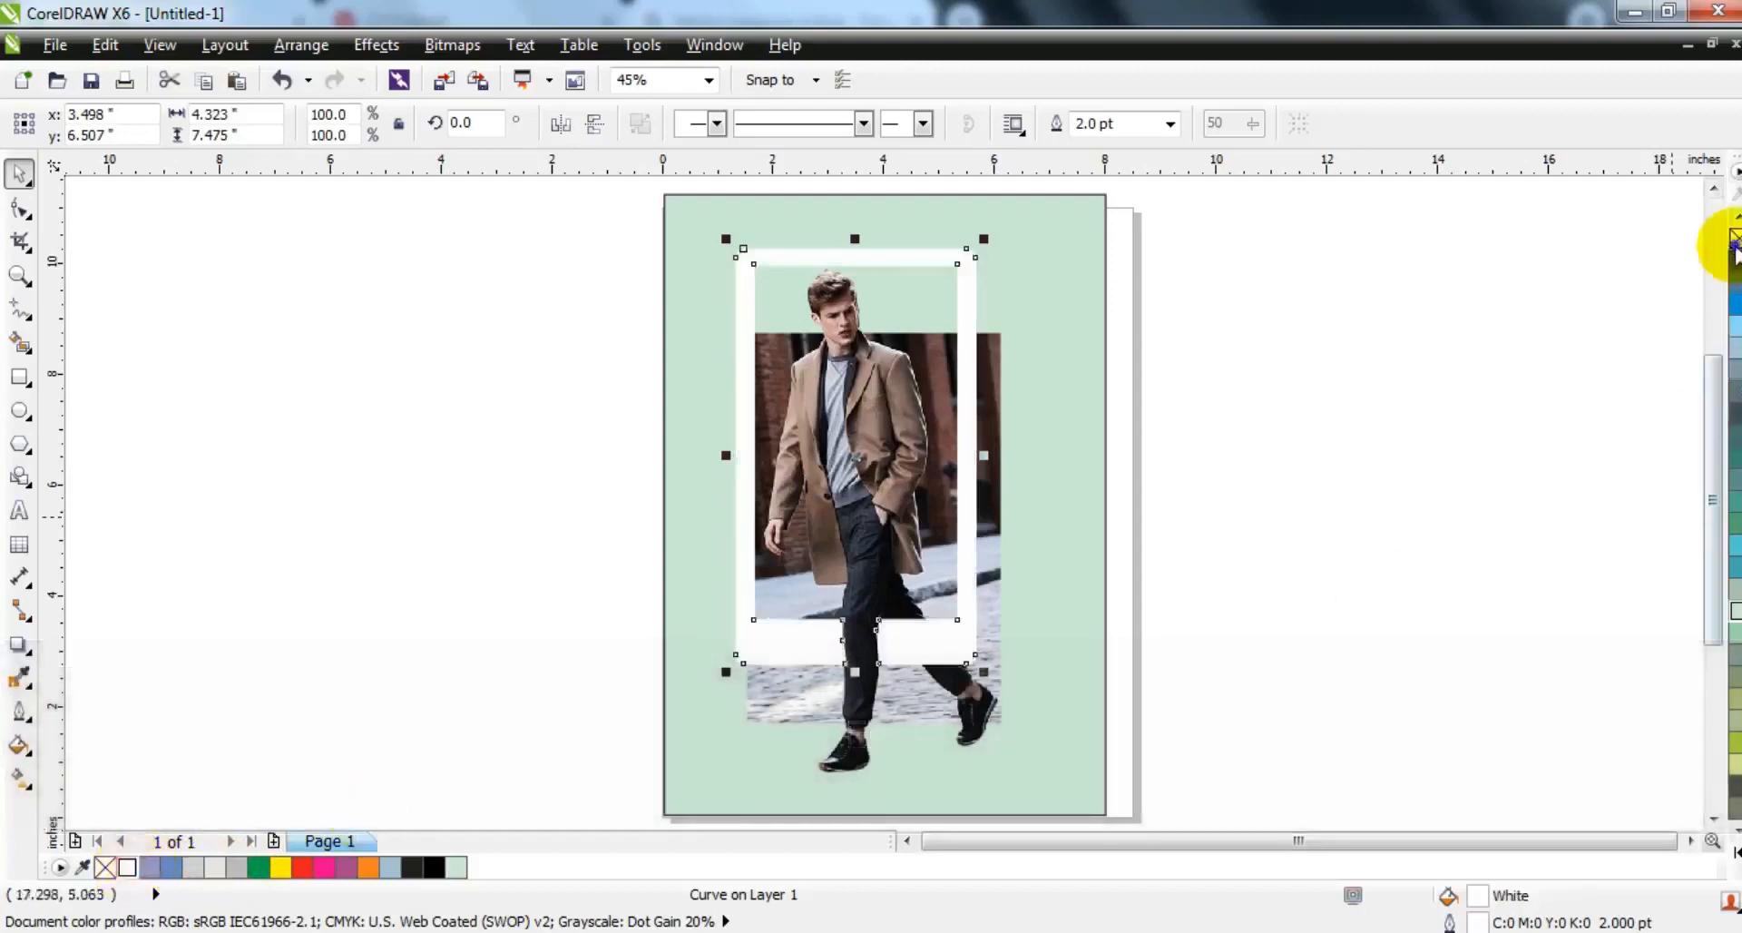
# - Lower the top edge of the white frame by about 0.56 inches, moving its upper nodes straight down
pyautogui.click(1453, 356)
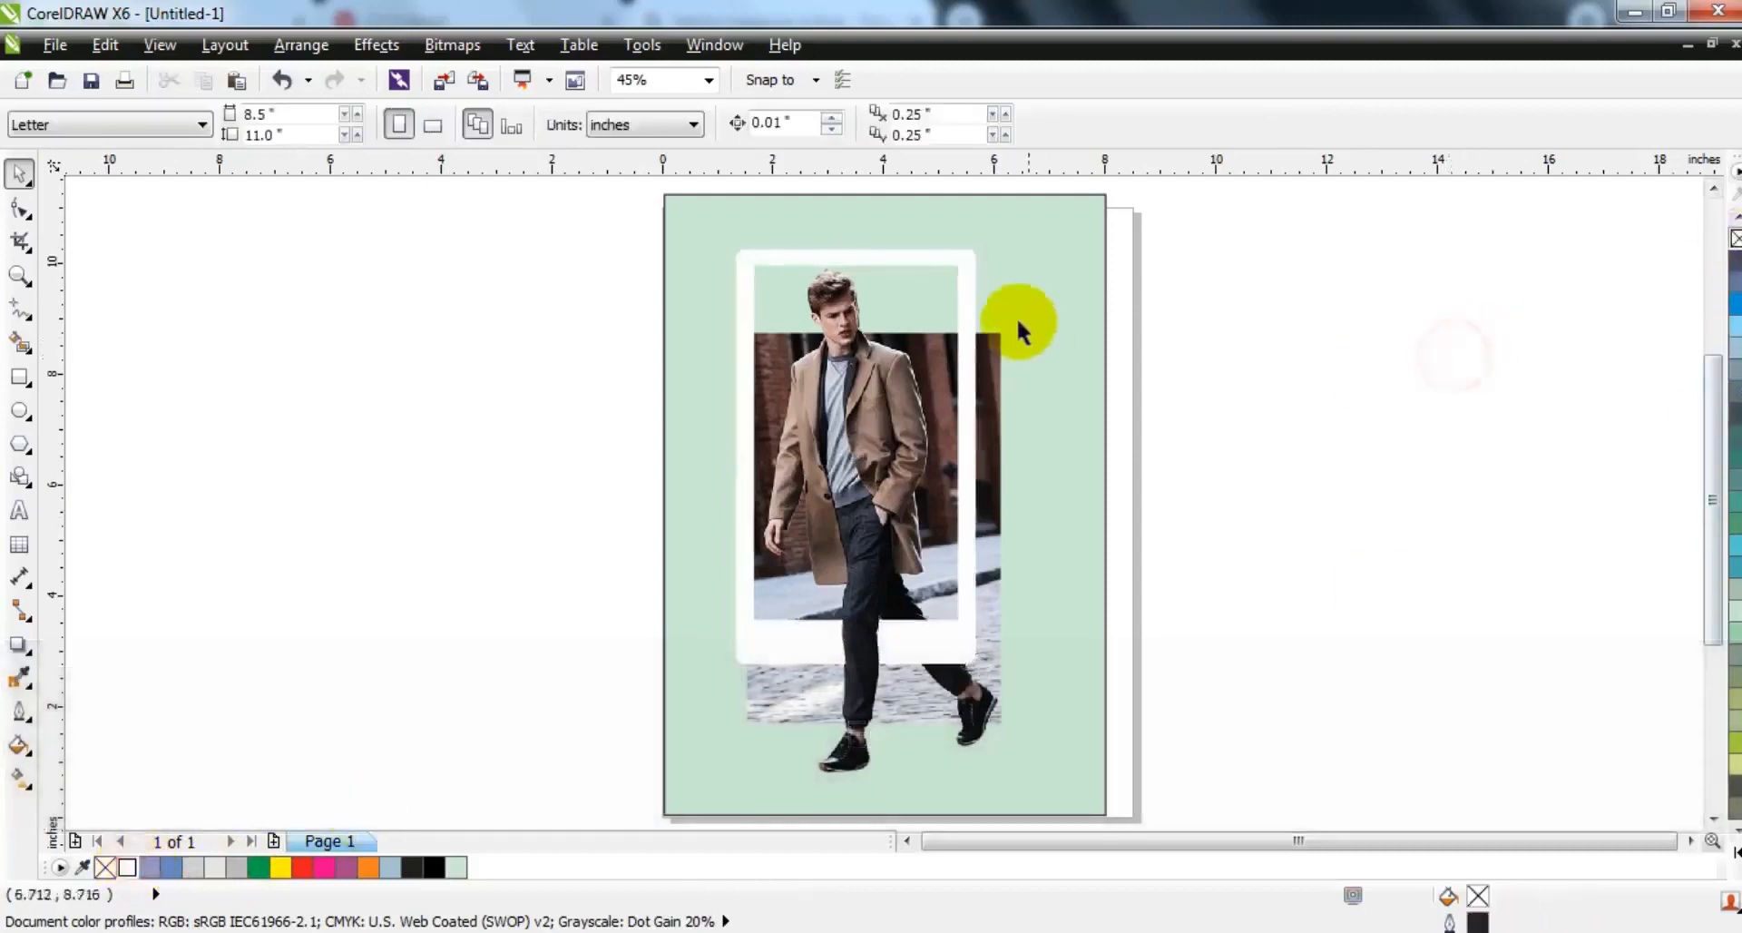
pyautogui.click(909, 259)
pyautogui.click(20, 207)
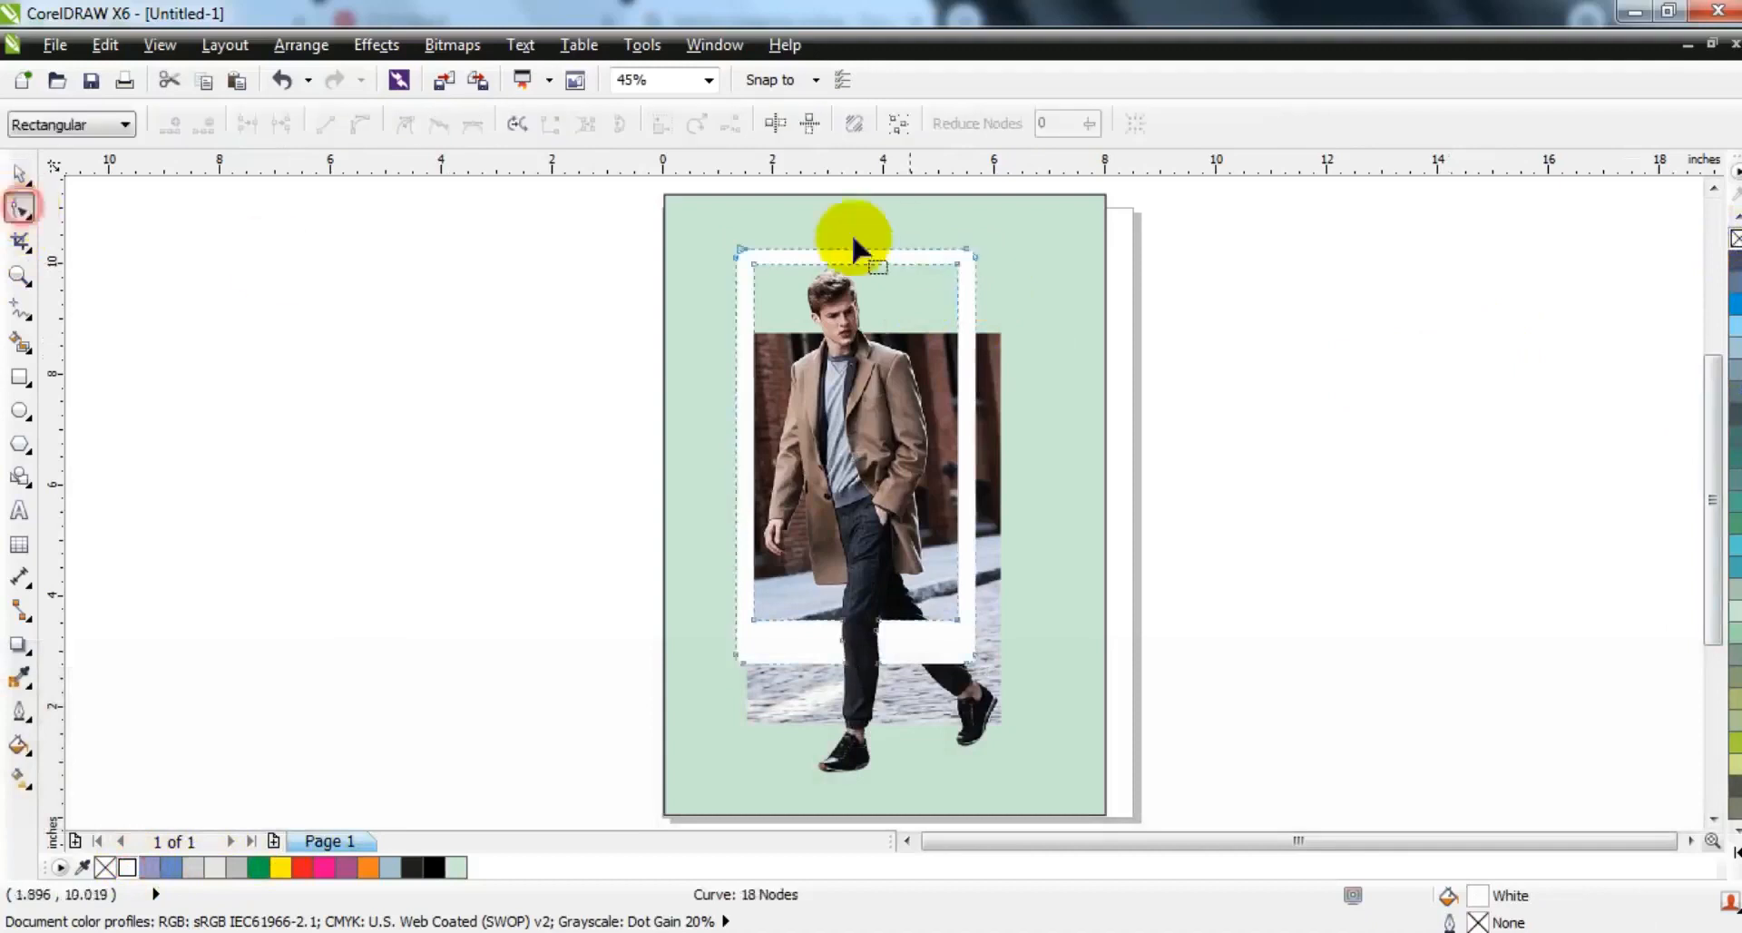
pyautogui.moveTo(644, 216); pyautogui.dragTo(955, 297)
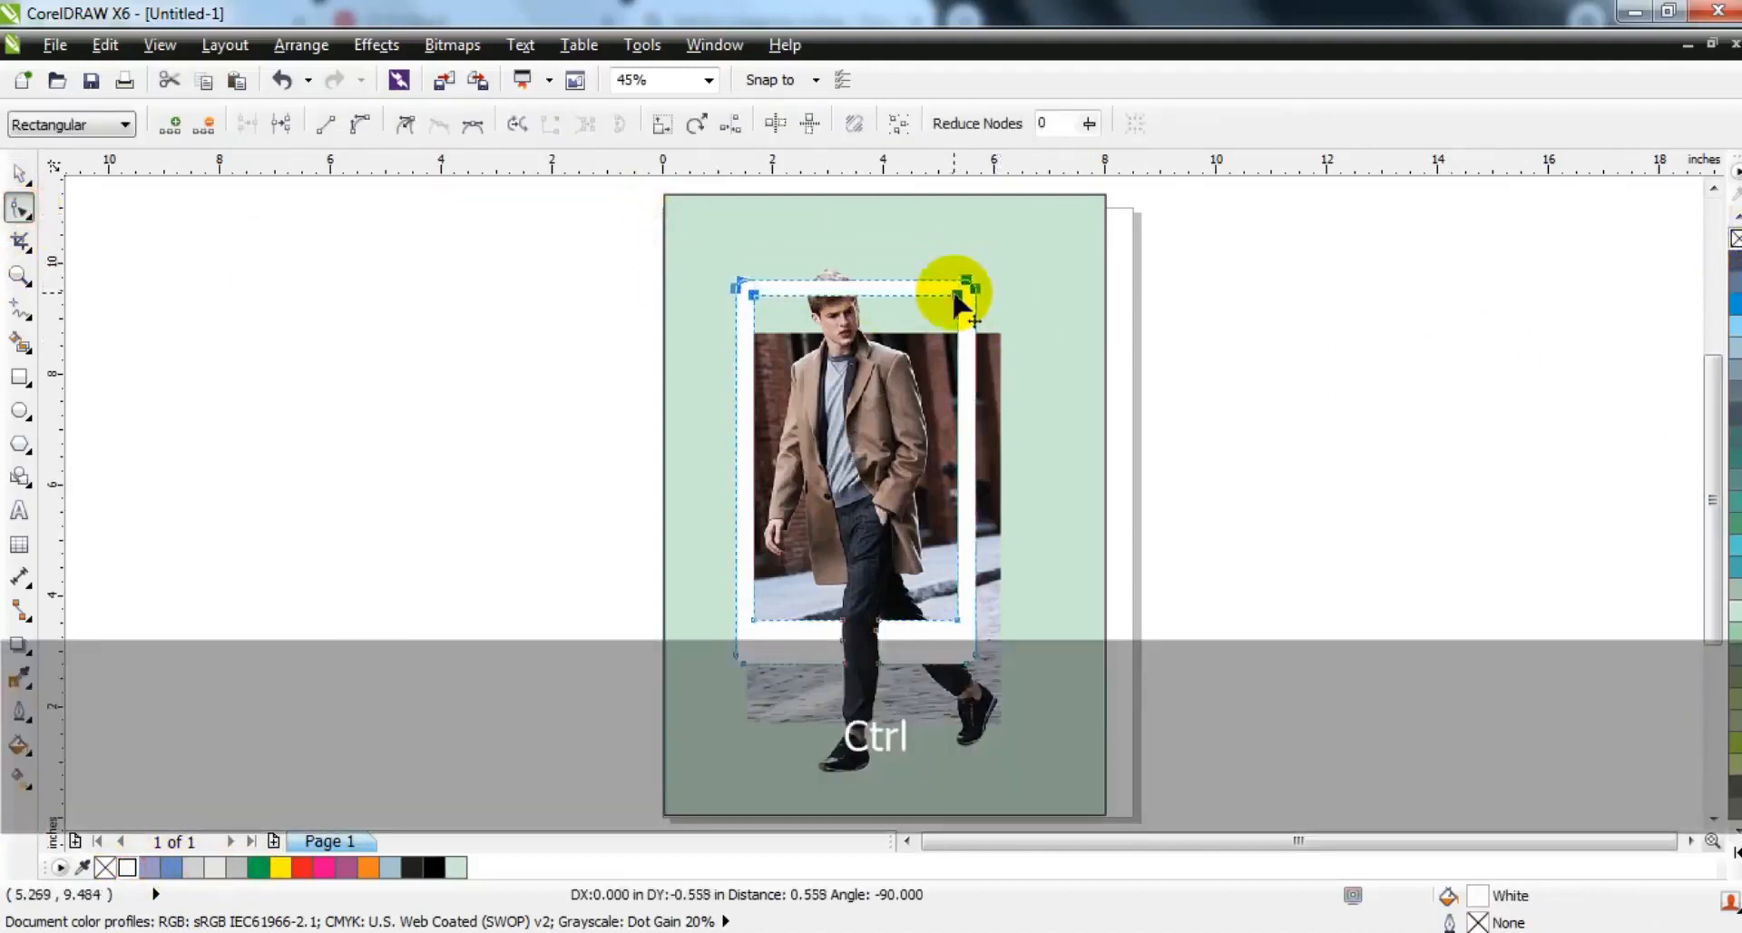
pyautogui.click(20, 174)
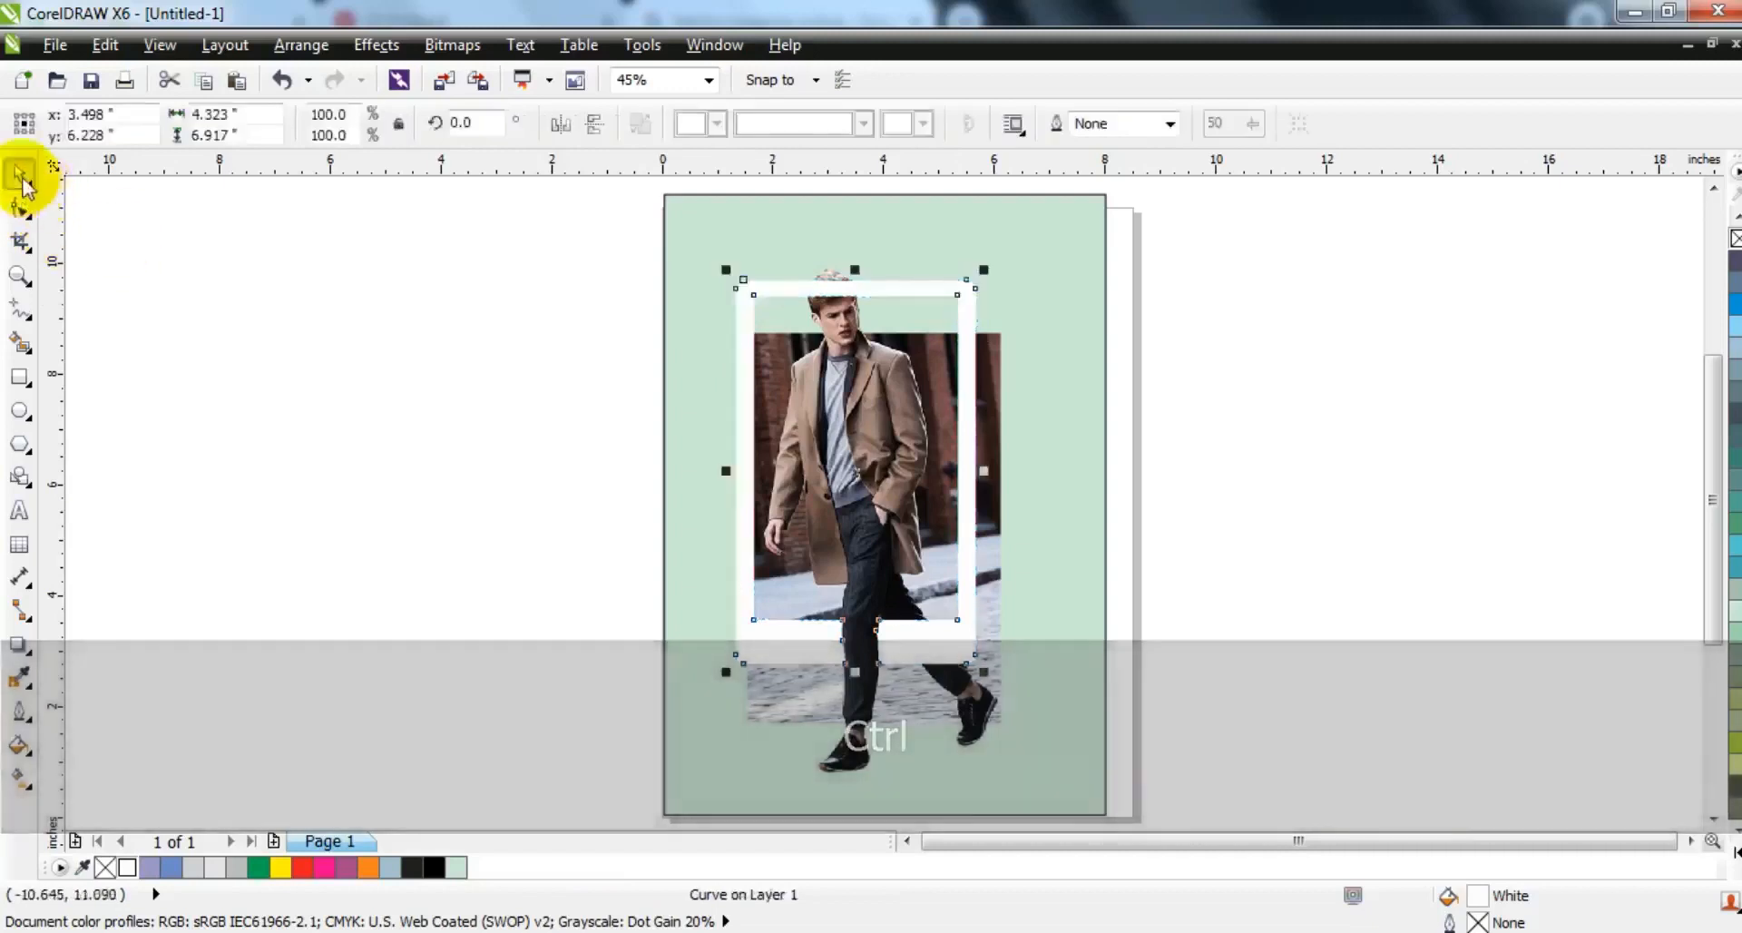
pyautogui.click(312, 323)
# - Bring the PowerClip cutout of the man's head to the front, above the white frame
pyautogui.moveTo(866, 321); pyautogui.dragTo(914, 405)
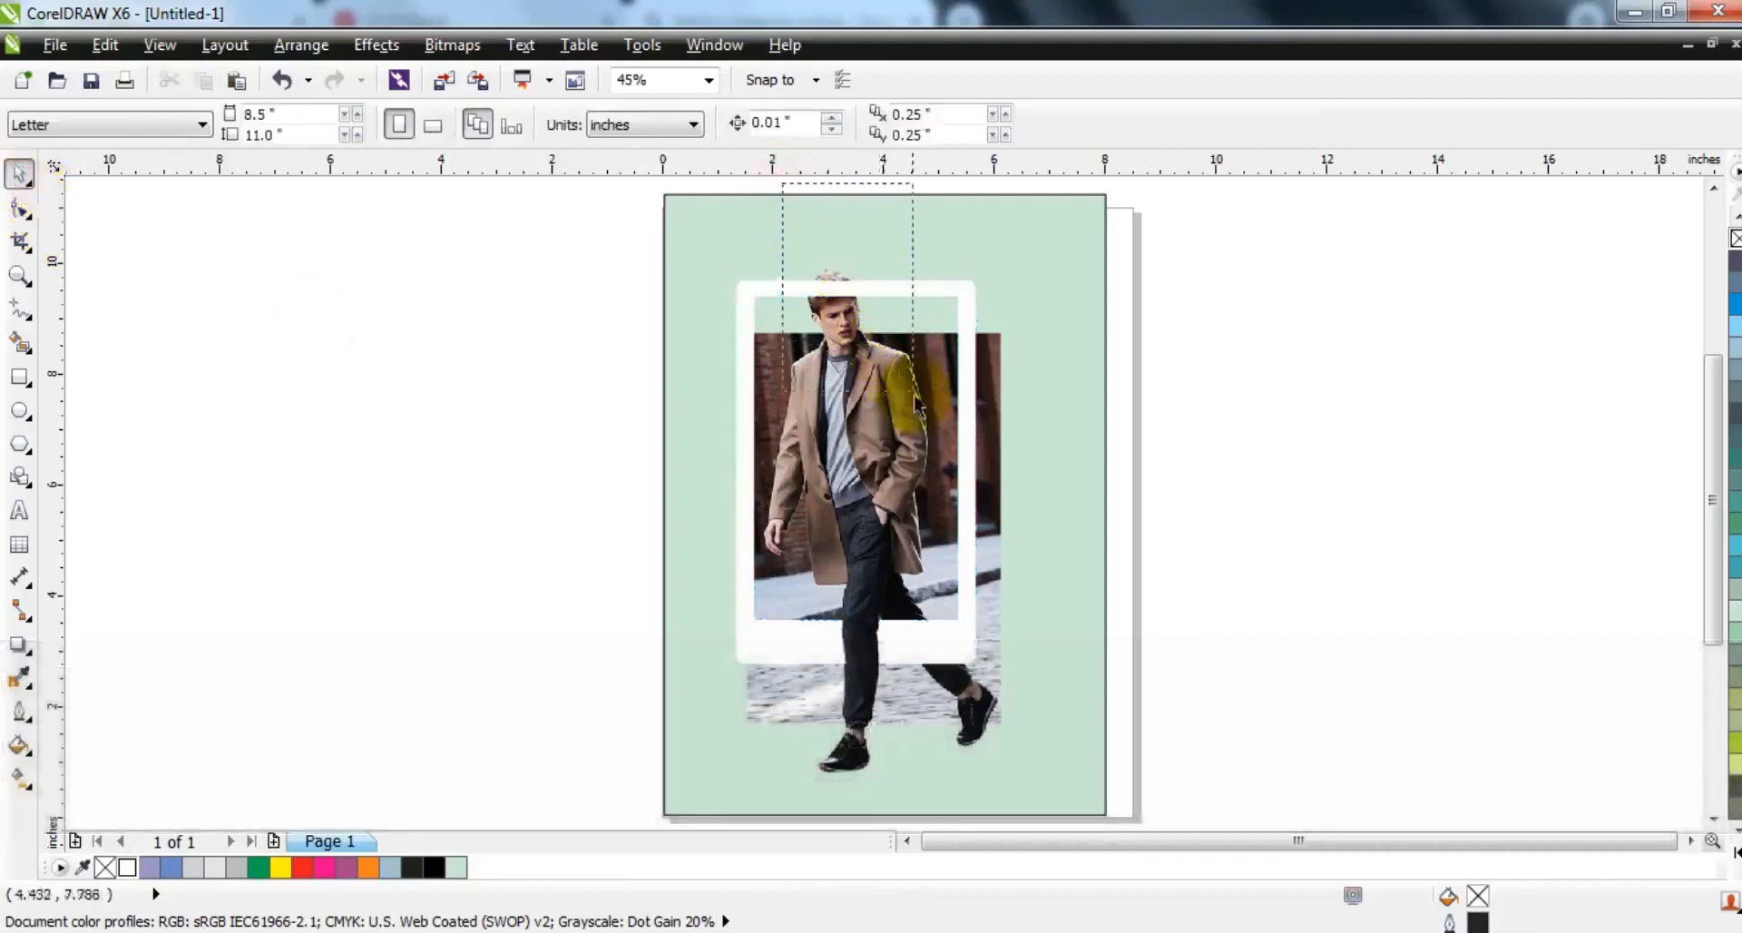
pyautogui.moveTo(572, 229); pyautogui.dragTo(1002, 431)
pyautogui.click(1002, 436)
pyautogui.click(640, 122)
pyautogui.moveTo(516, 217); pyautogui.dragTo(923, 416)
pyautogui.hotkey('shift', 'pageup')
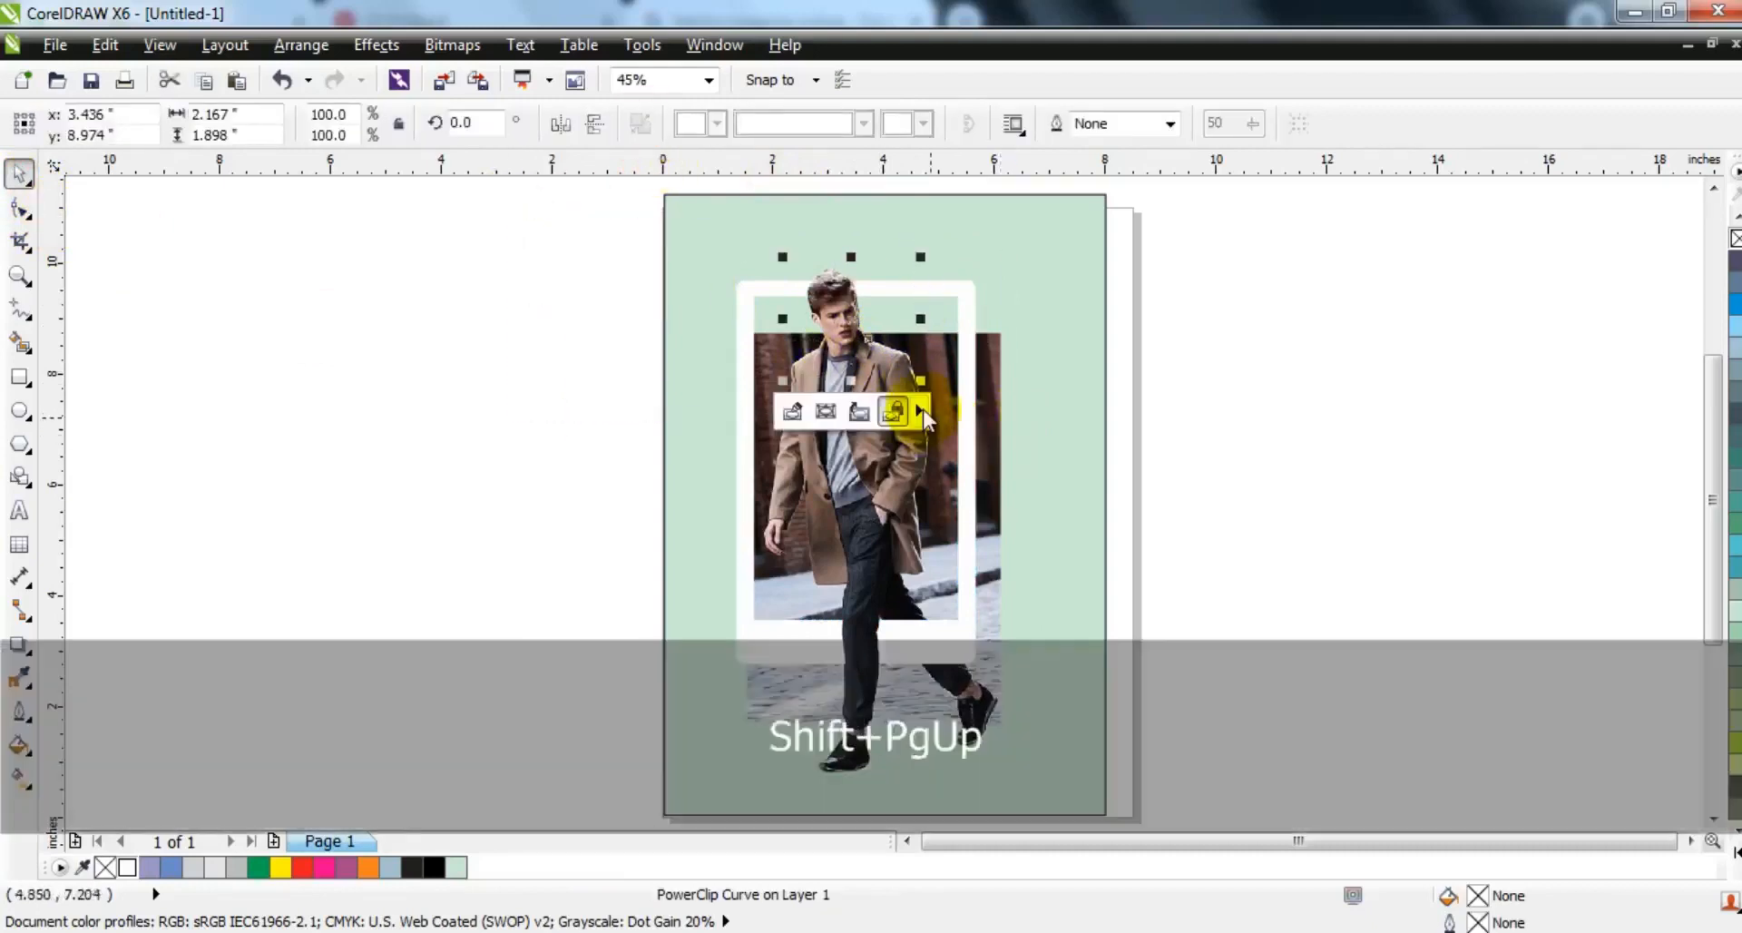
pyautogui.press('Escape')
# - Enlarge the photo, cutouts and frame together to about 105.4% and reposition them on the background
pyautogui.moveTo(565, 247); pyautogui.dragTo(1046, 794)
pyautogui.moveTo(1008, 257); pyautogui.dragTo(1022, 232)
pyautogui.moveTo(984, 331); pyautogui.dragTo(980, 336)
# - Try a light blue C:40 fill and a blue C:100 M:20 fill on the background rectangle
pyautogui.click(1097, 497)
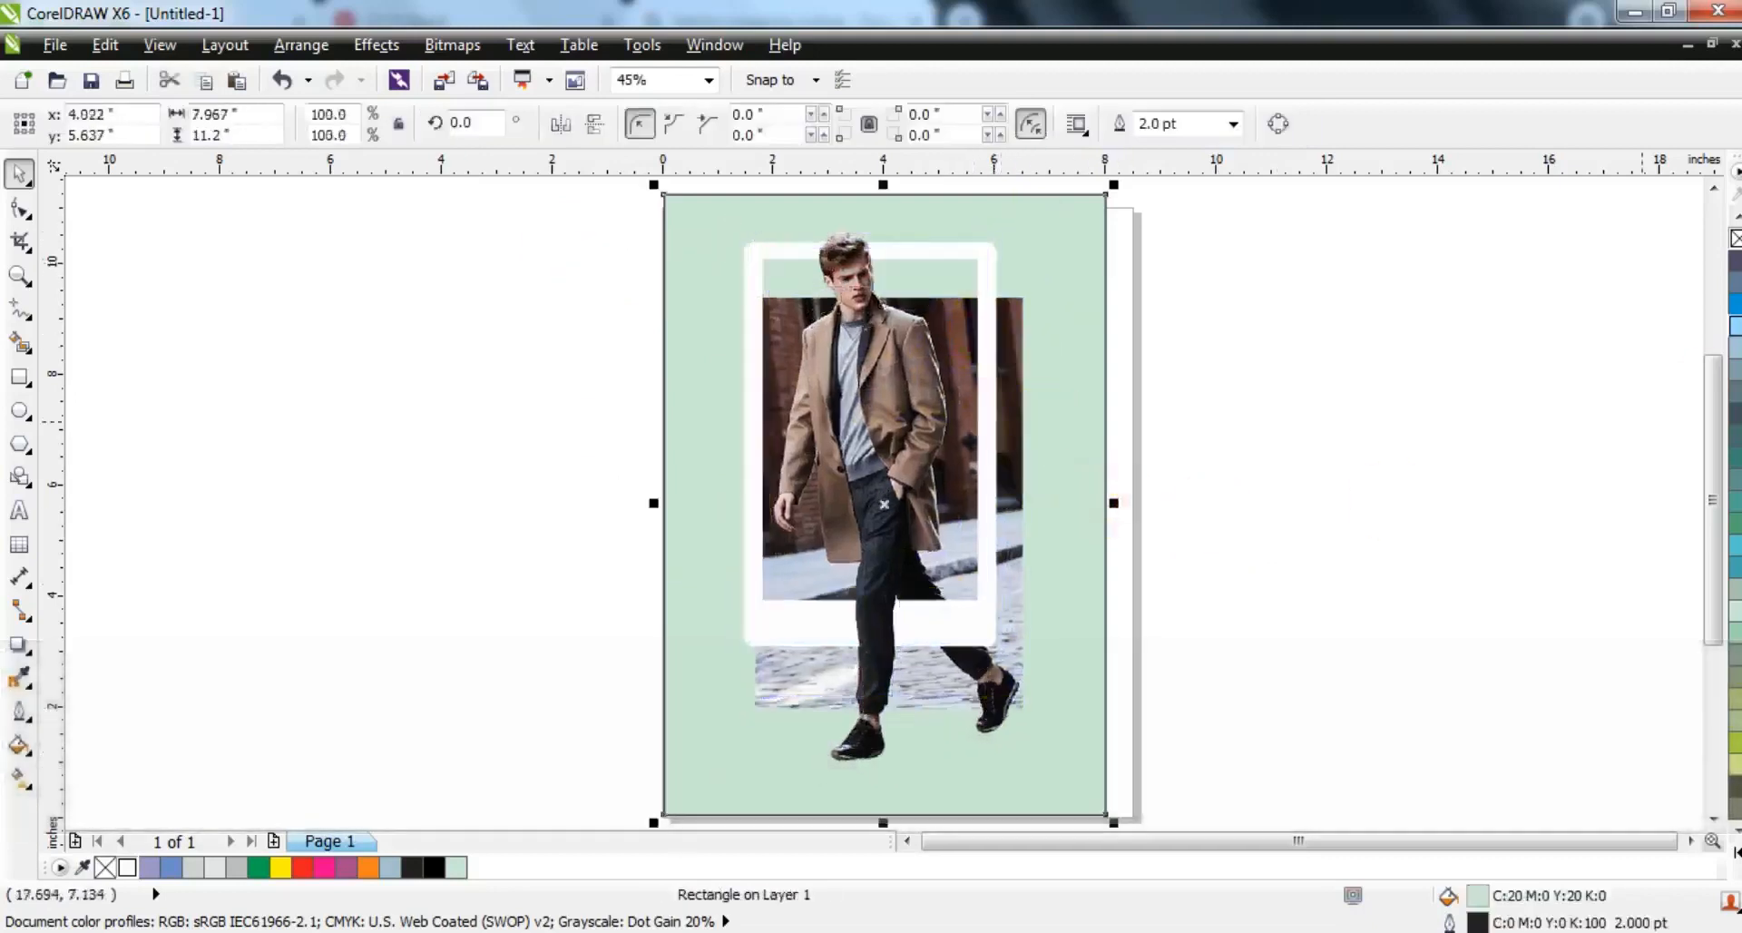
pyautogui.click(1731, 327)
pyautogui.hotkey('shift', 'F2')
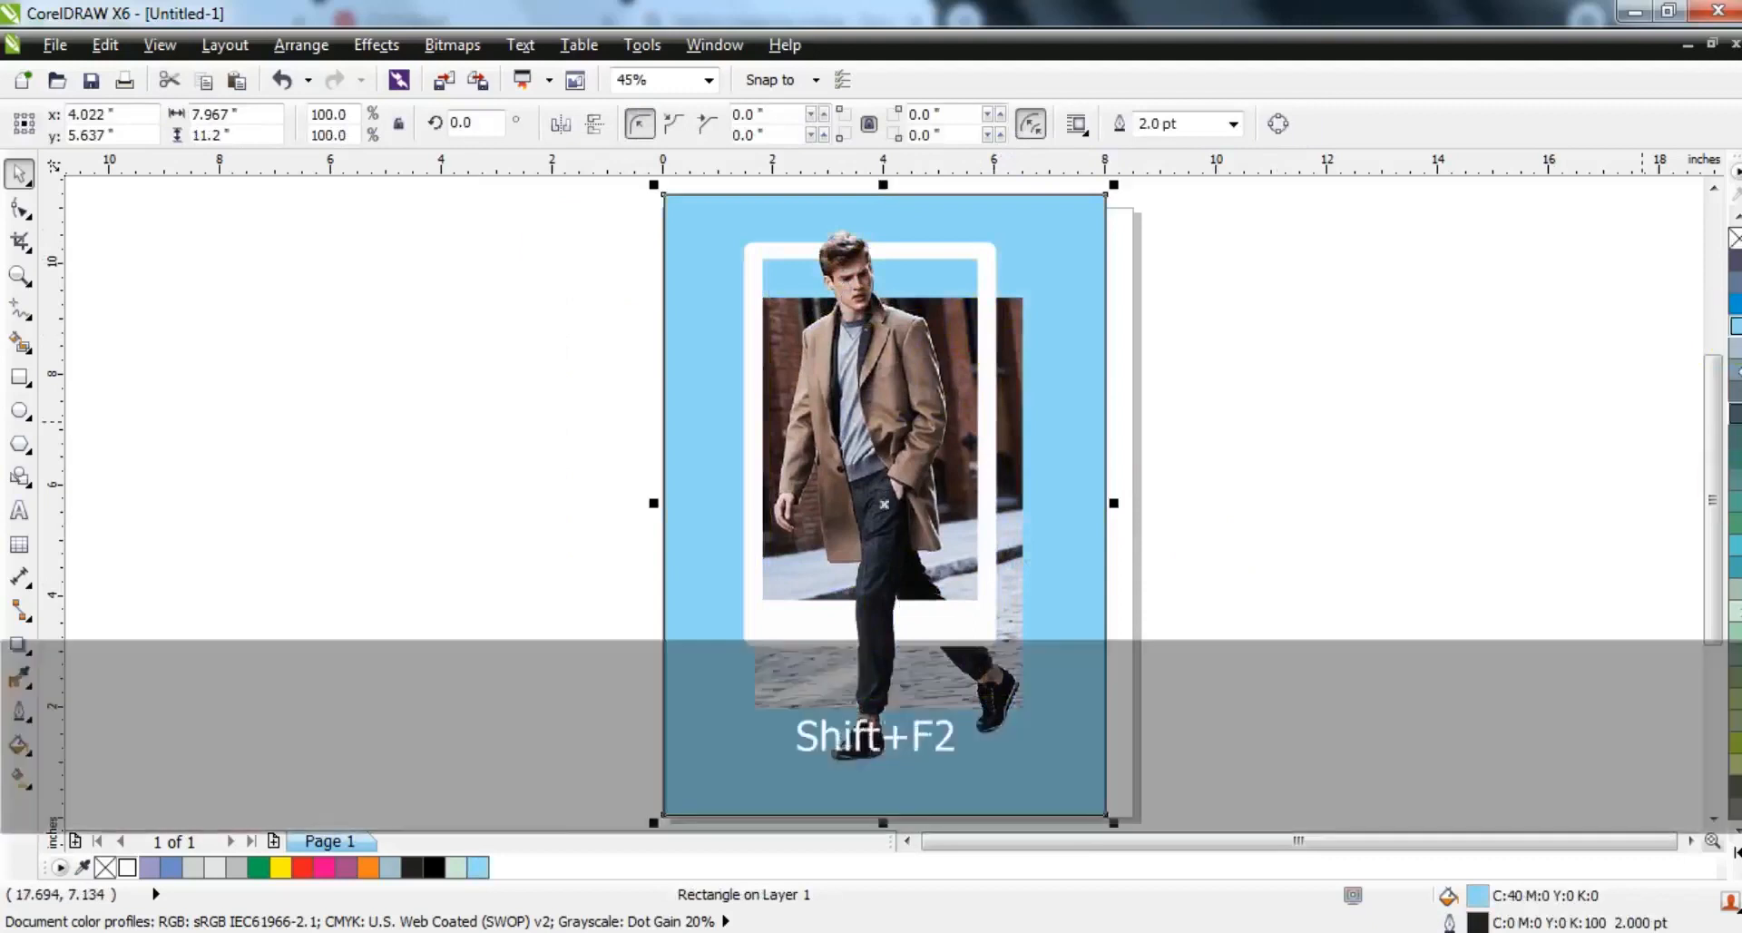
pyautogui.click(1734, 317)
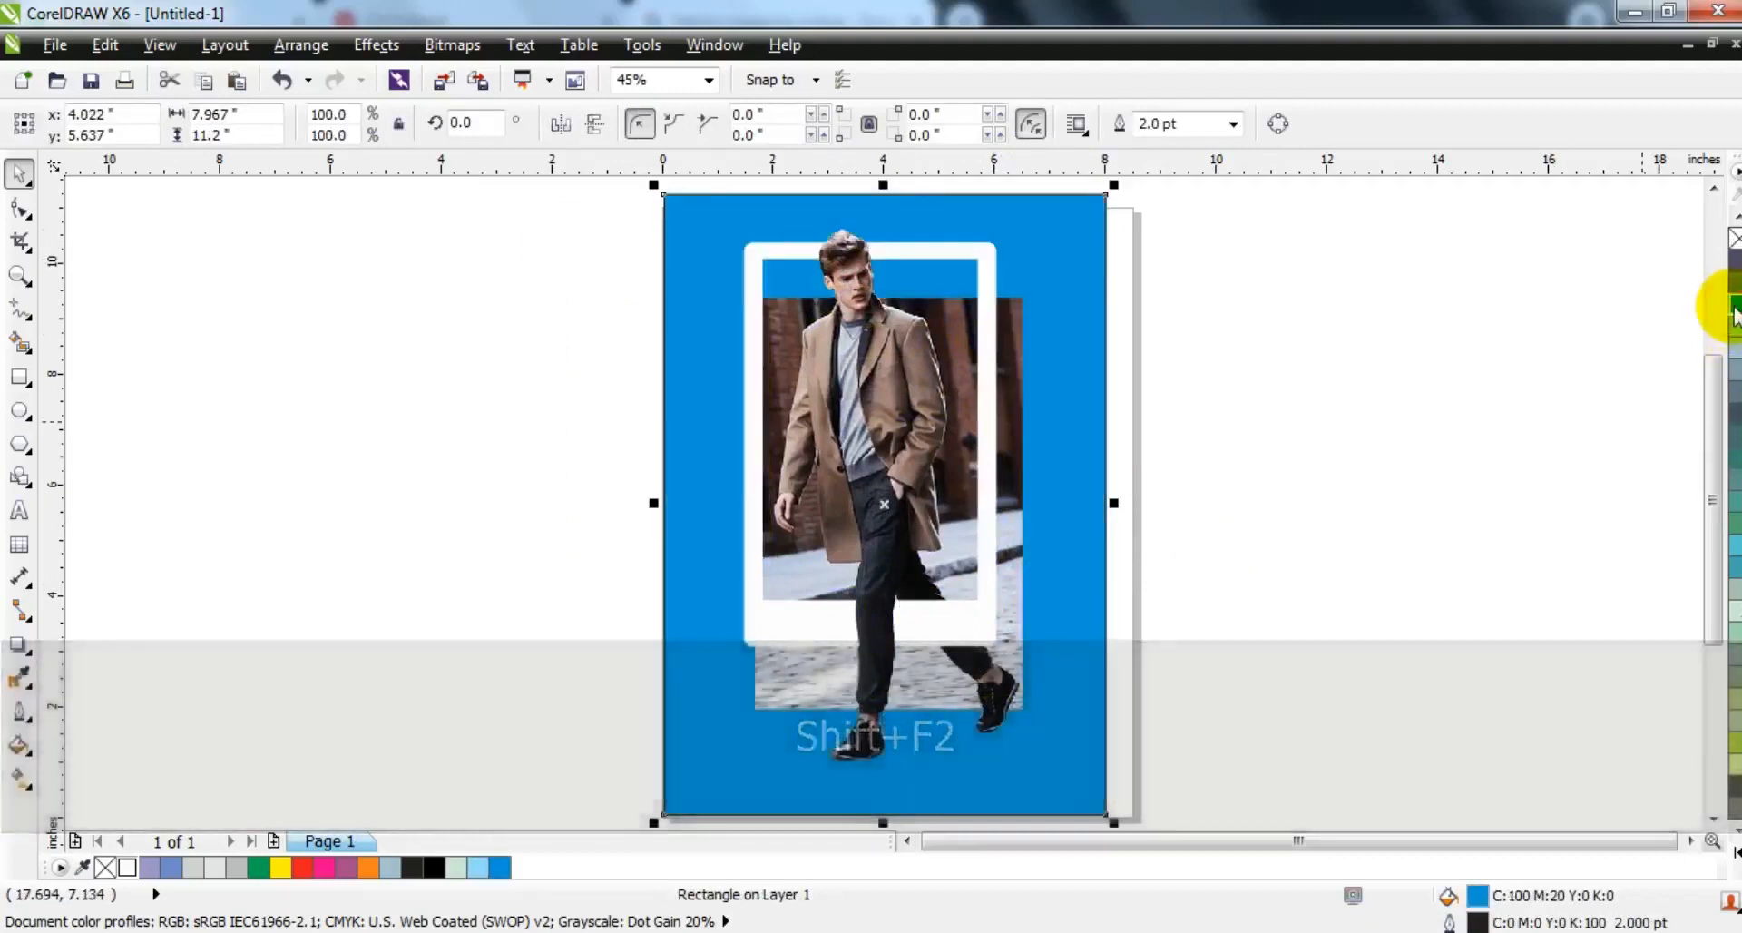
pyautogui.click(998, 264)
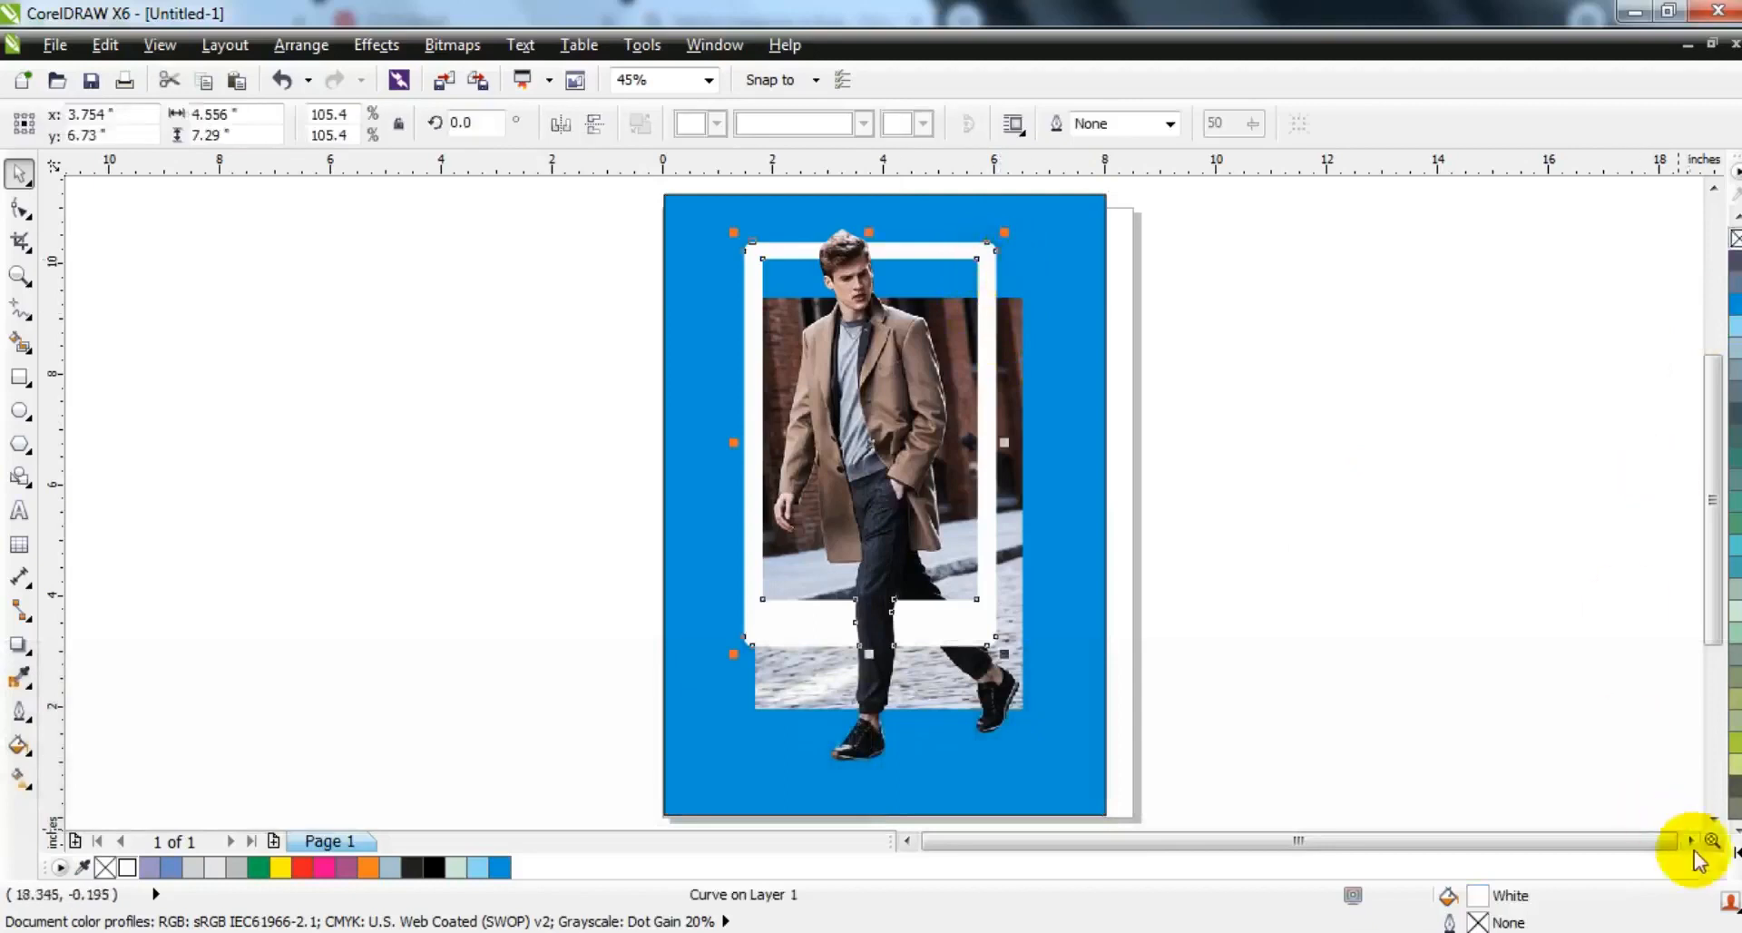
pyautogui.click(1239, 624)
# - Fill the background rectangle with a muted medium green from the full colour palette
pyautogui.click(1093, 746)
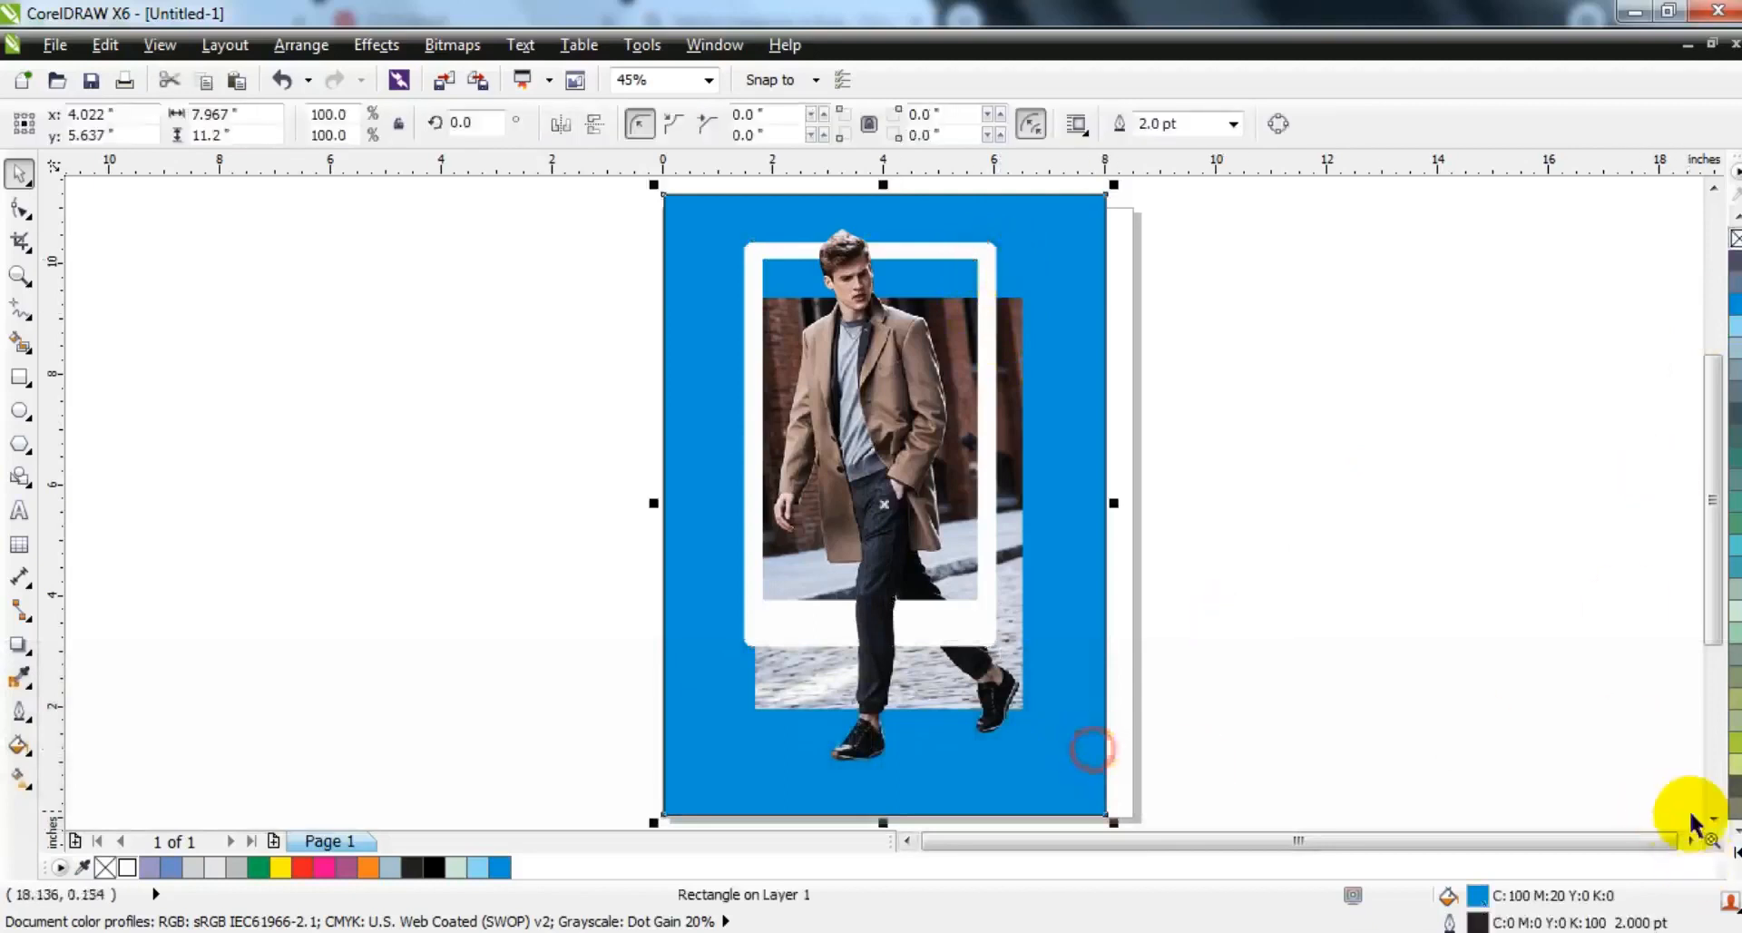
pyautogui.click(1735, 851)
pyautogui.click(1688, 367)
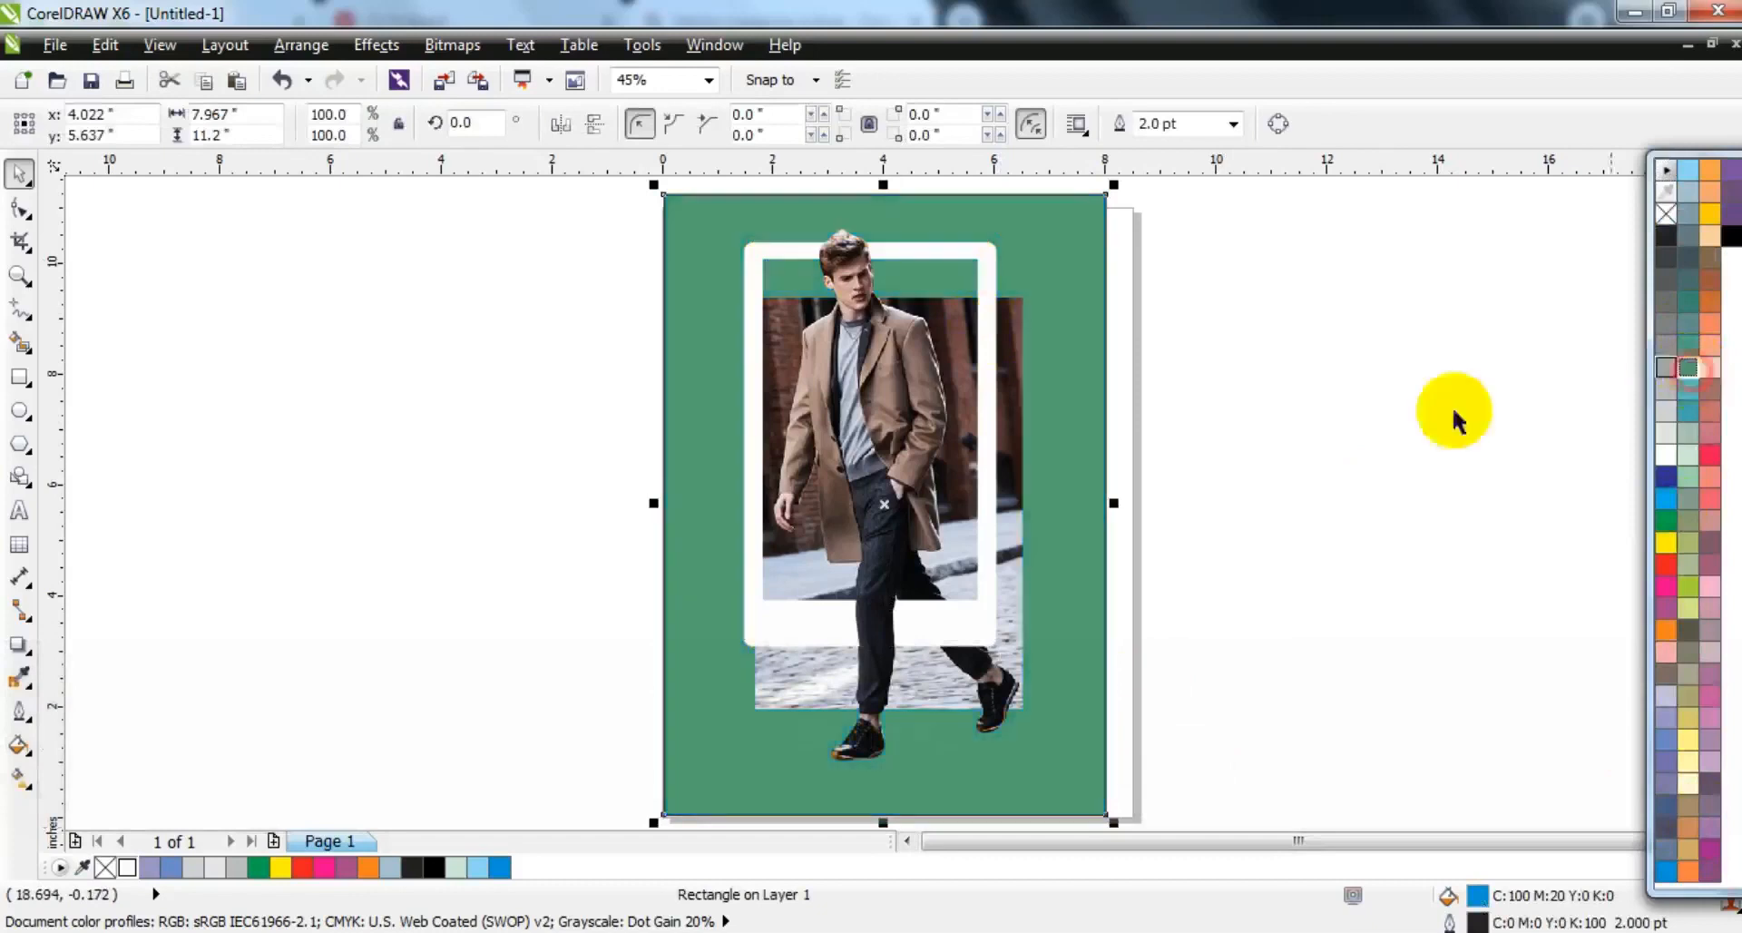
pyautogui.click(1338, 443)
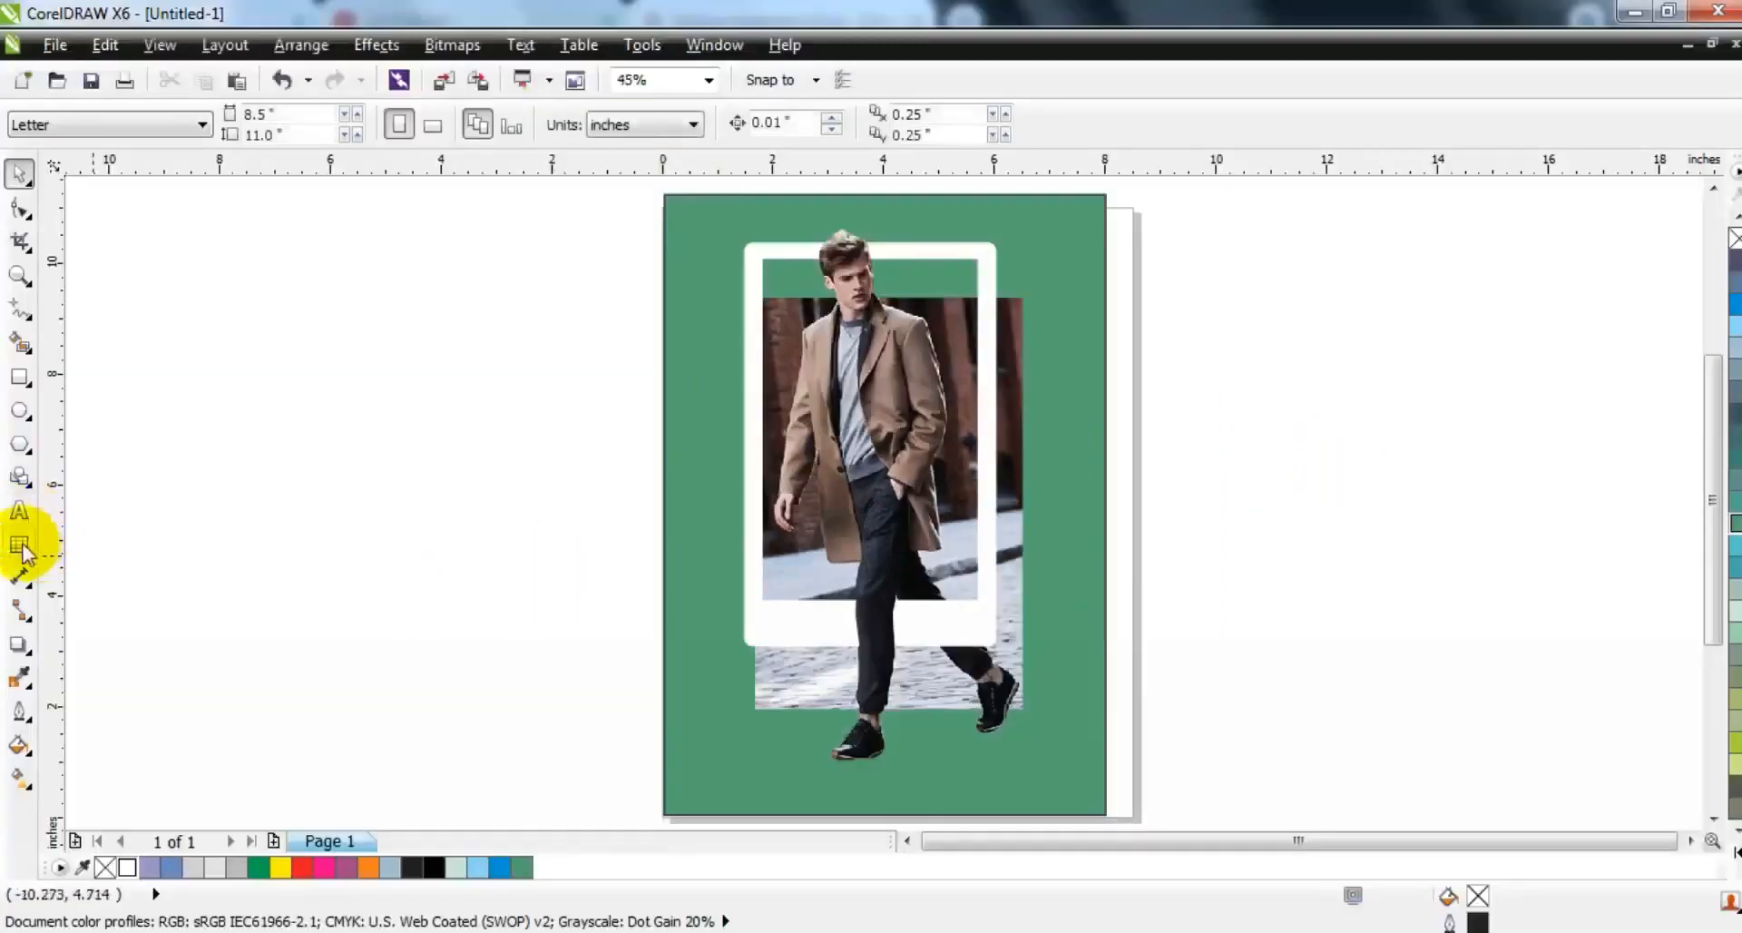
# - Add the artistic text "FASHION" on the empty area beside the page
pyautogui.click(18, 511)
pyautogui.click(226, 599)
pyautogui.press('capslock')
pyautogui.write('FA')
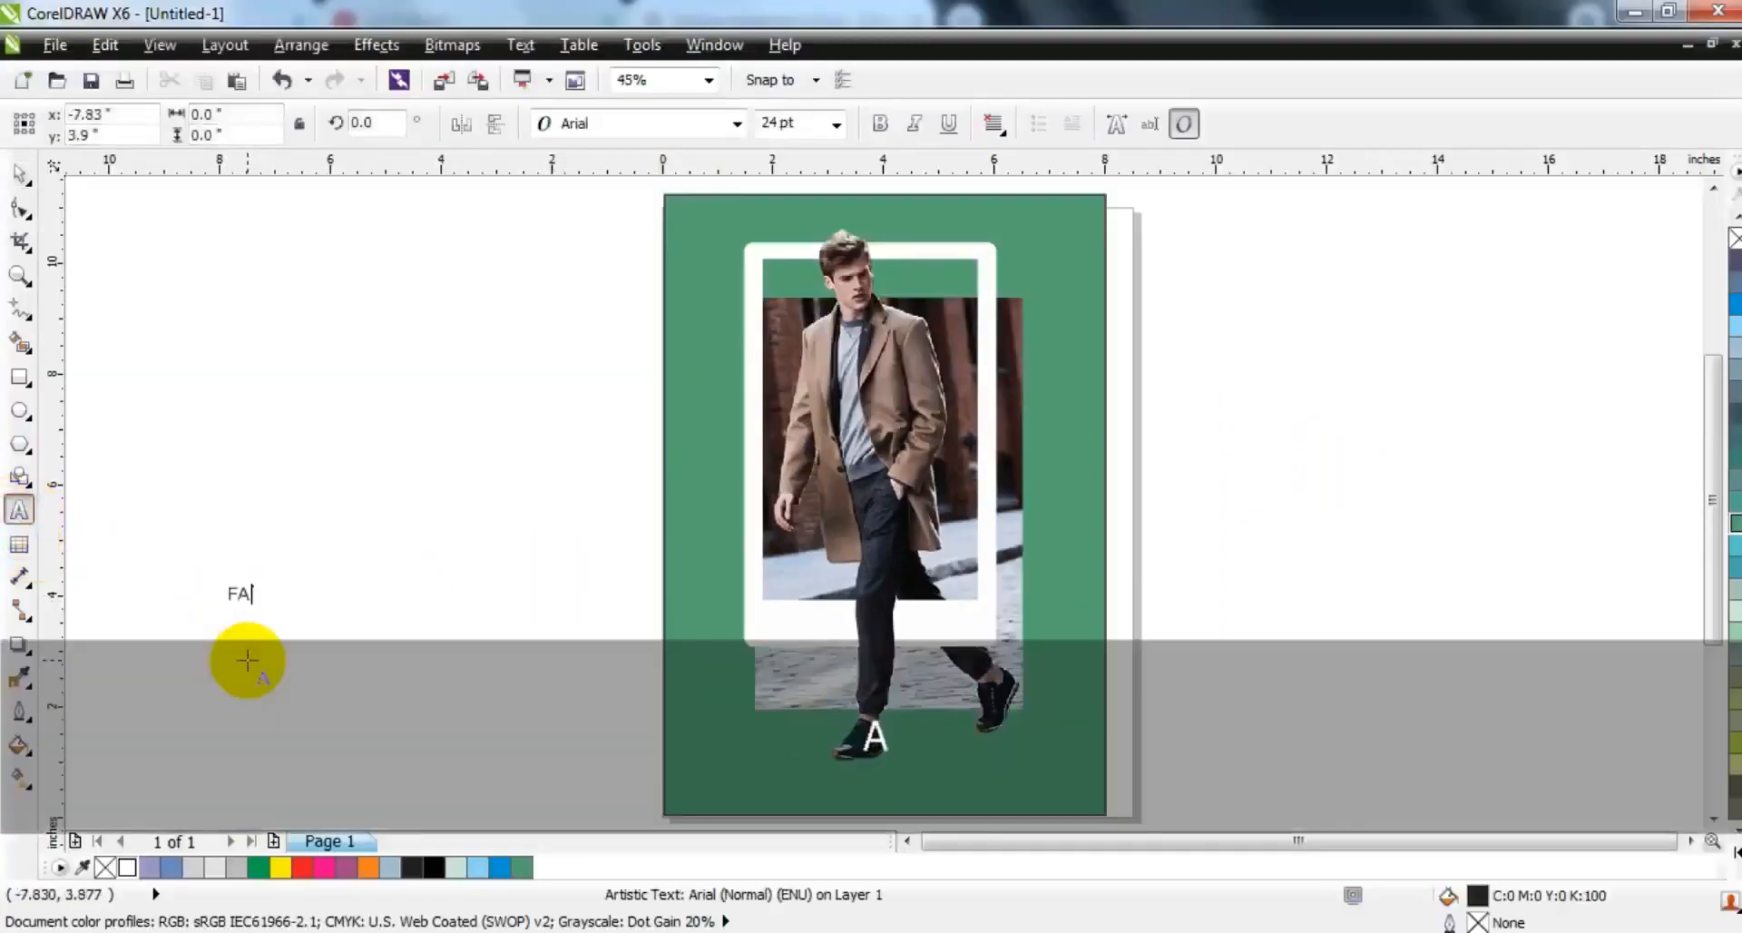
pyautogui.click(19, 172)
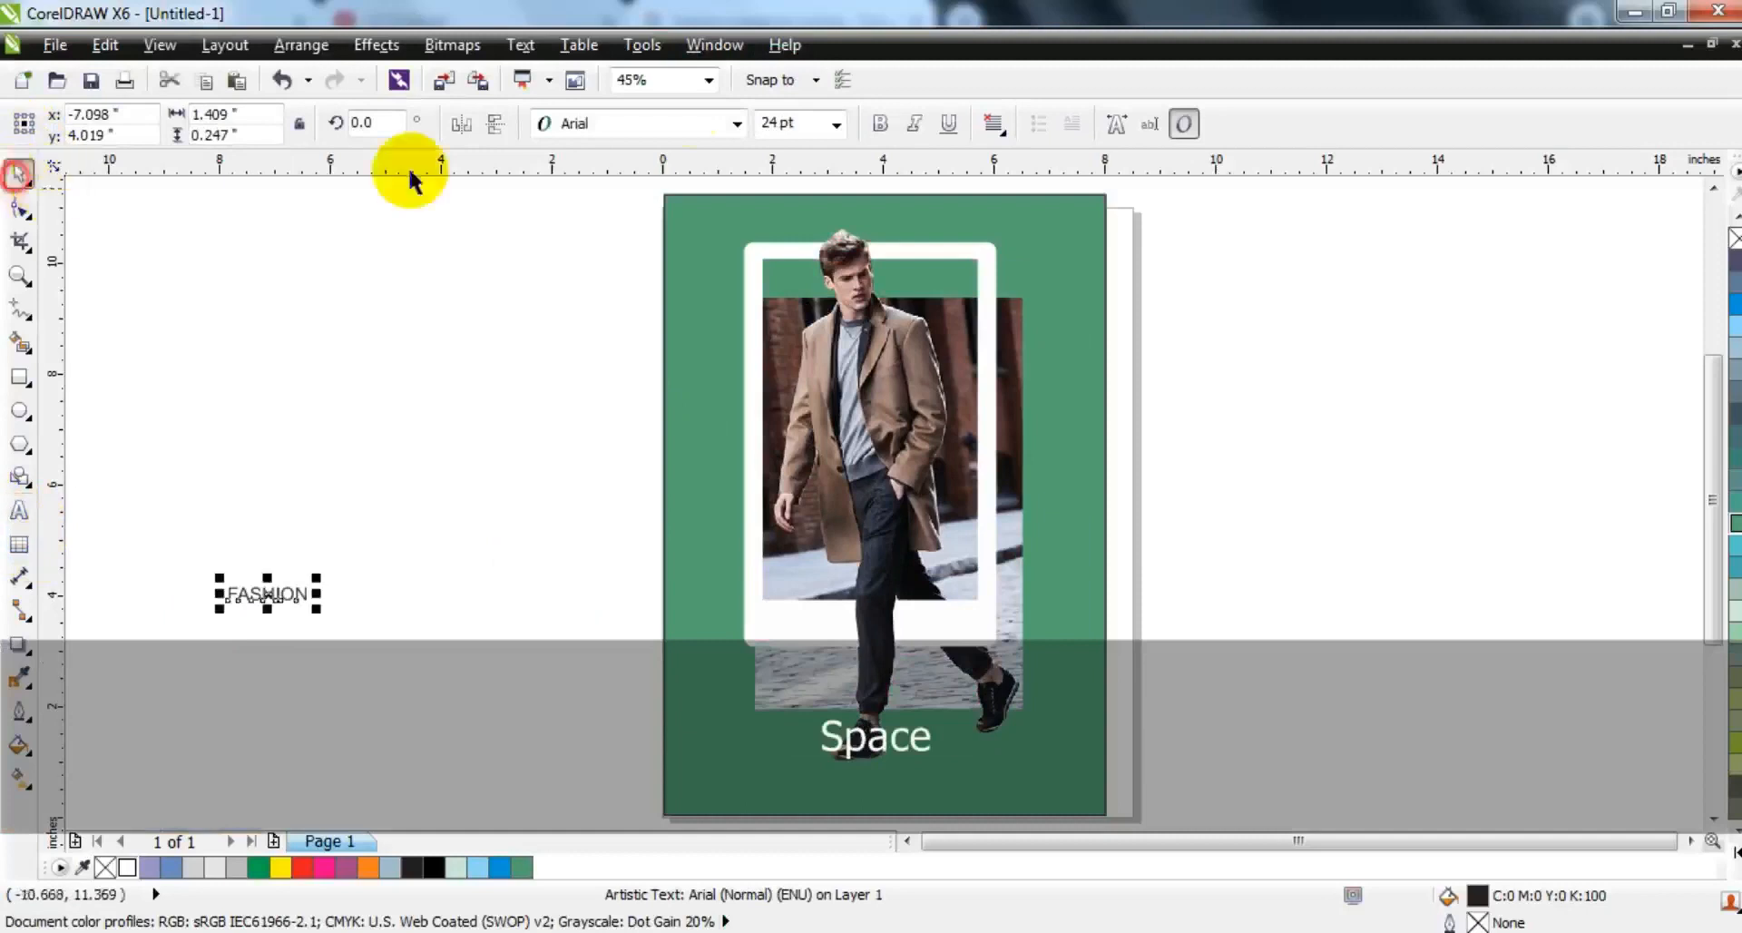
# - Set the FASHION text to CentraleSans XBold, enlarge it to about 6.35 inches wide and place it along the lower part of the green background
pyautogui.click(639, 123)
pyautogui.click(626, 214)
pyautogui.moveTo(324, 608); pyautogui.dragTo(595, 695)
pyautogui.moveTo(488, 638); pyautogui.dragTo(957, 787)
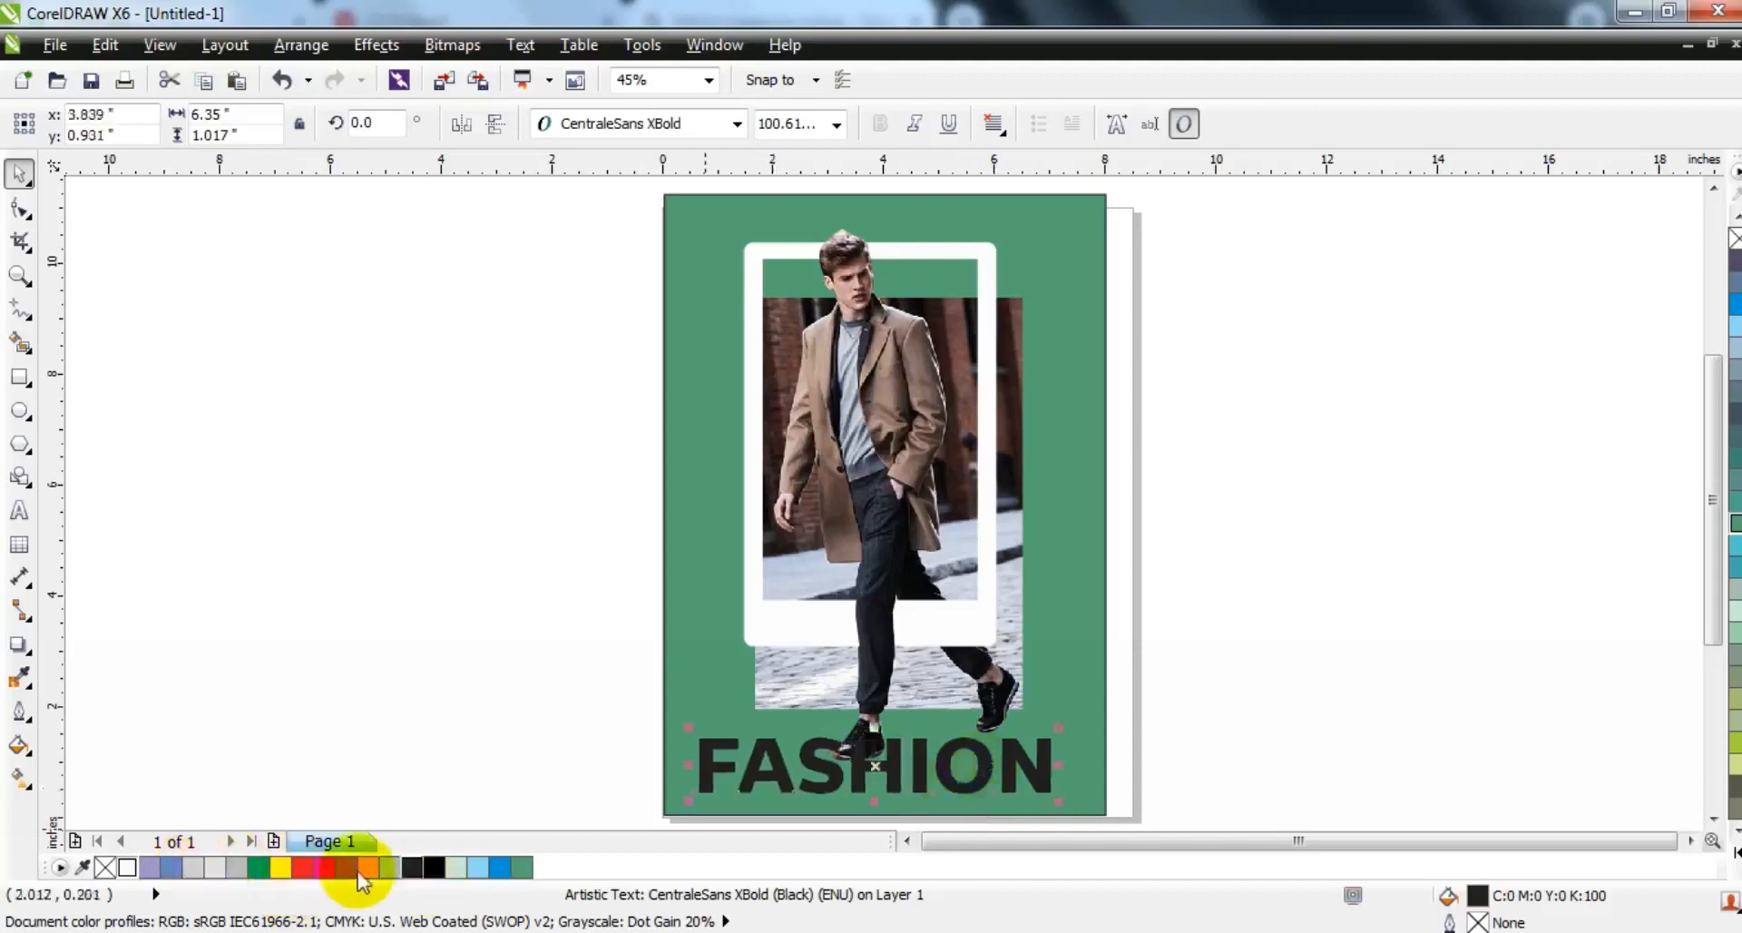
# - Fill the FASHION text with white, arrange it behind the man's front shoe and view the finished design enlarged
pyautogui.click(126, 868)
pyautogui.hotkey('ctrl', 'pagedown')
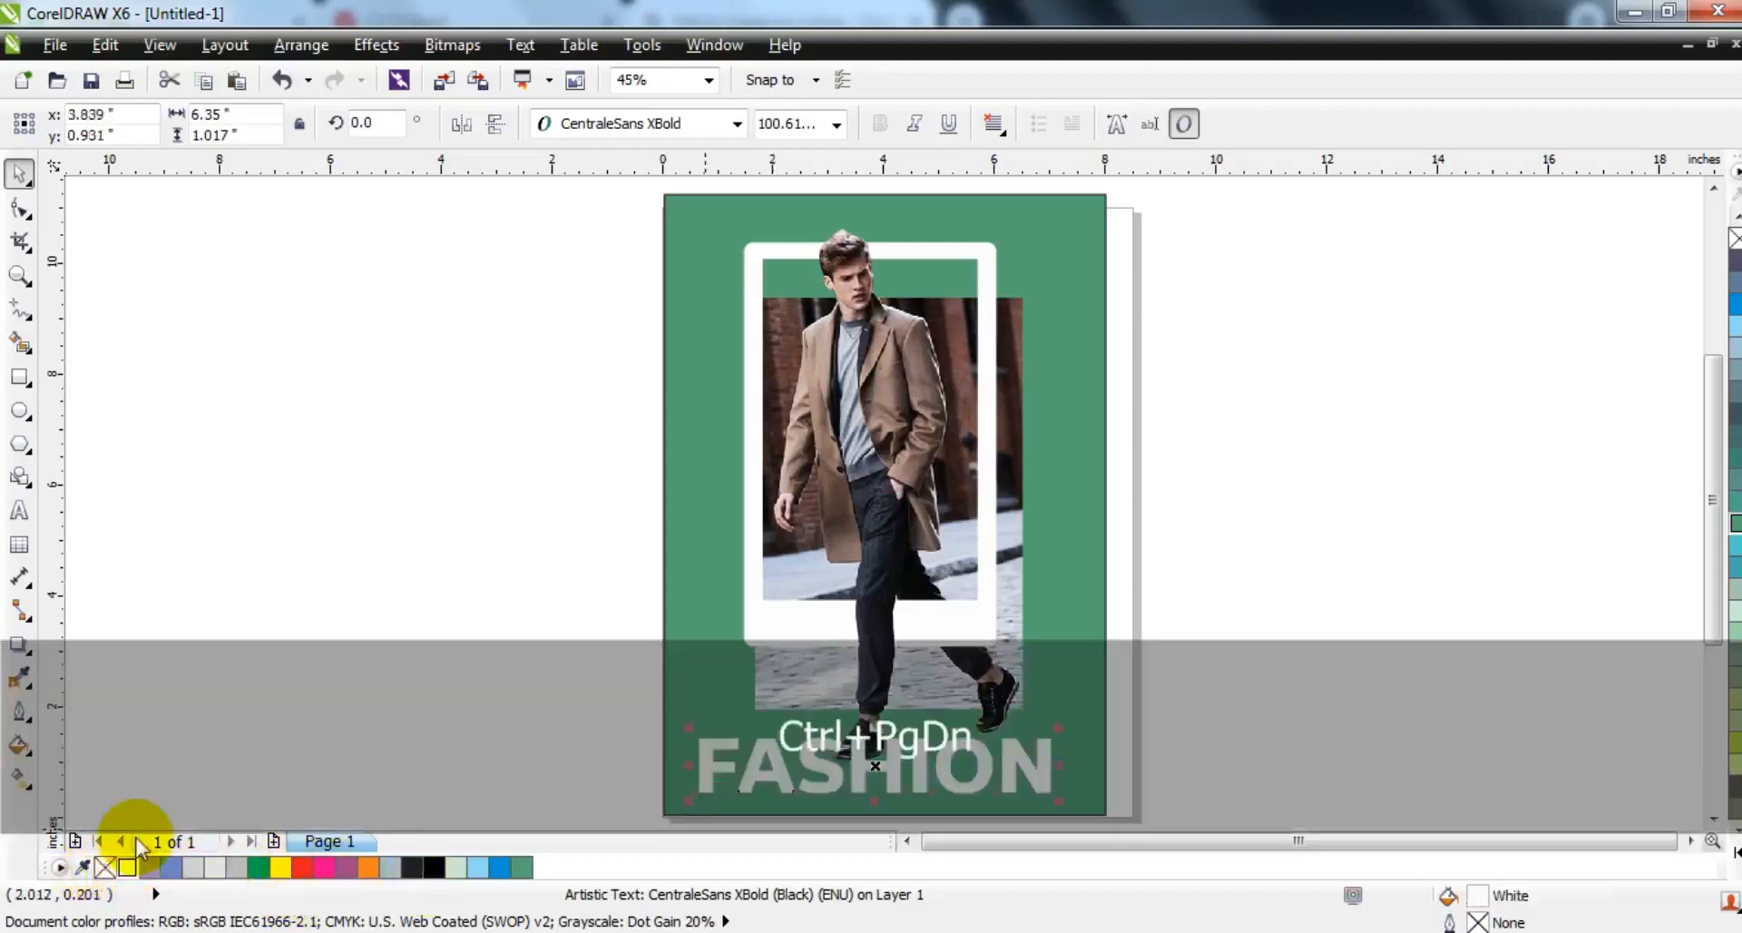
pyautogui.press('shift')
pyautogui.hotkey('ctrl', 'pageup')
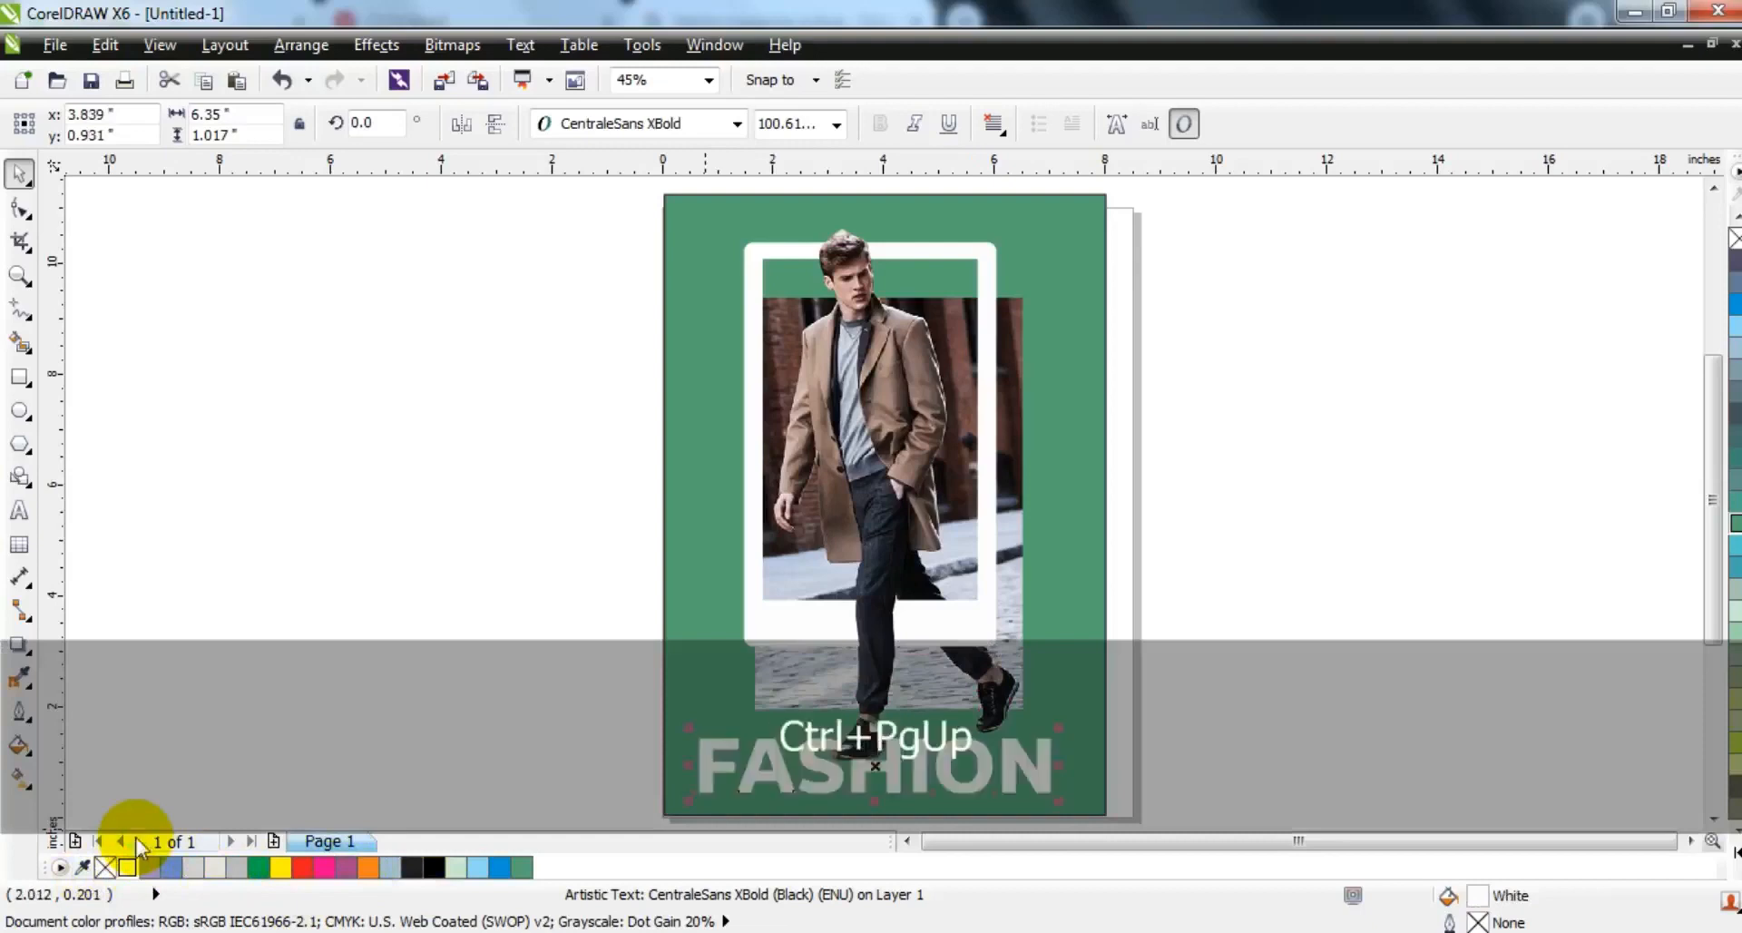
pyautogui.press('Escape')
pyautogui.click(1058, 604)
pyautogui.hotkey('shift', 'F2')
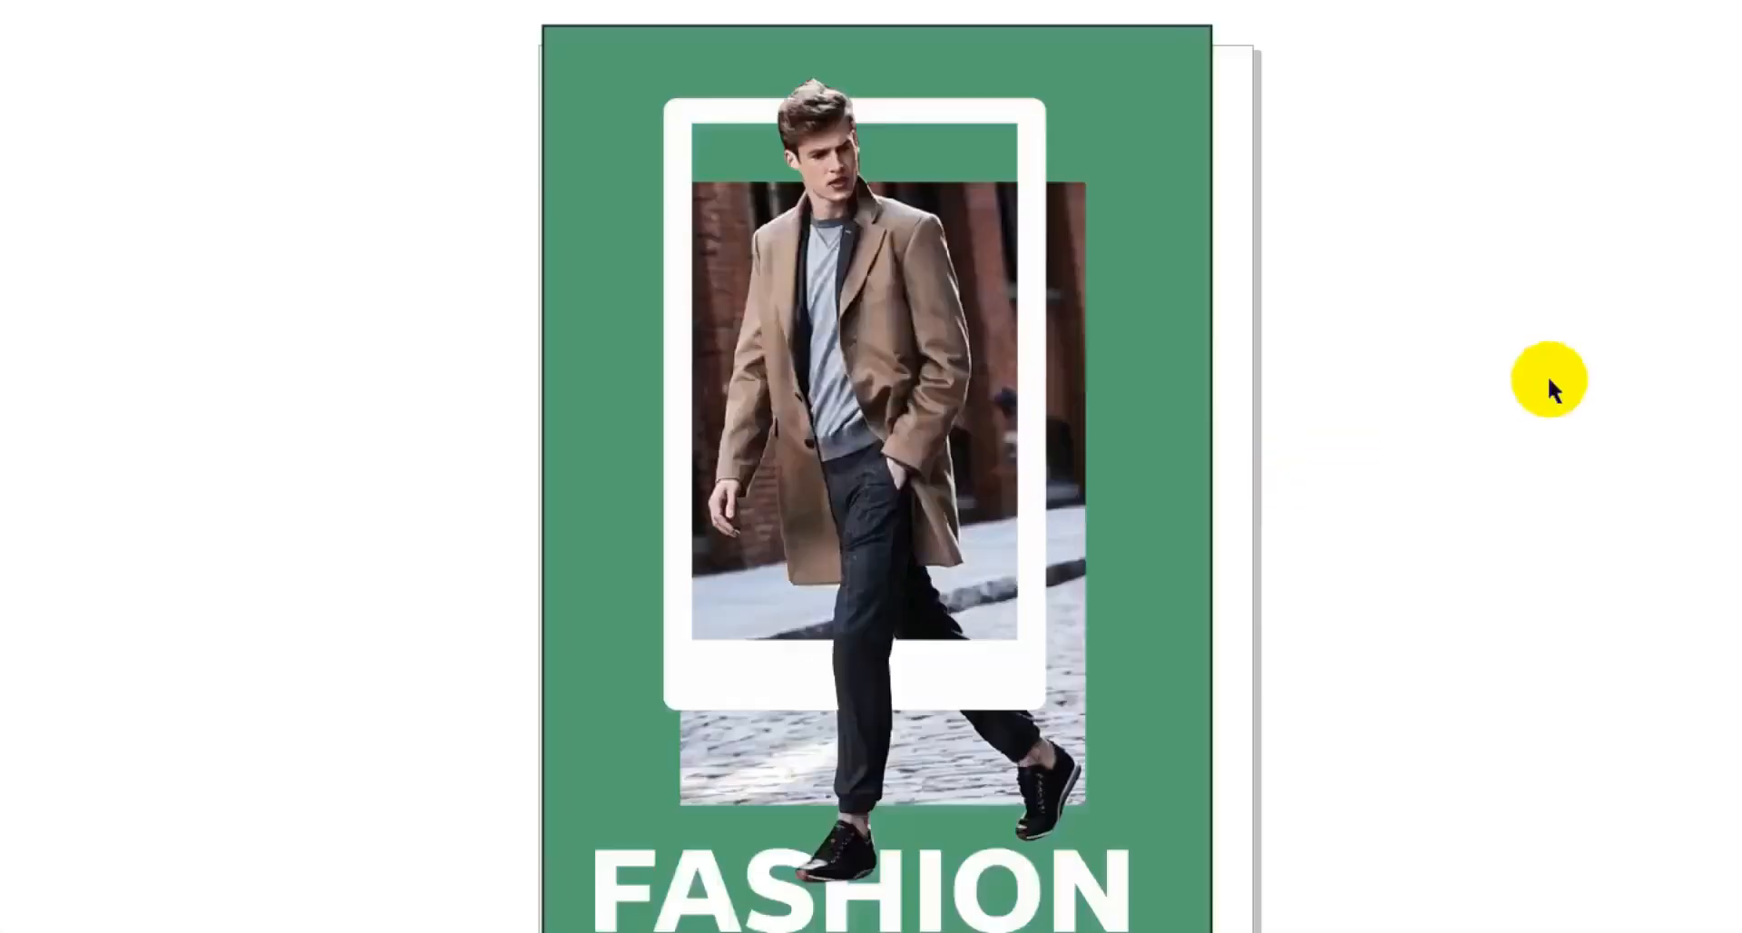